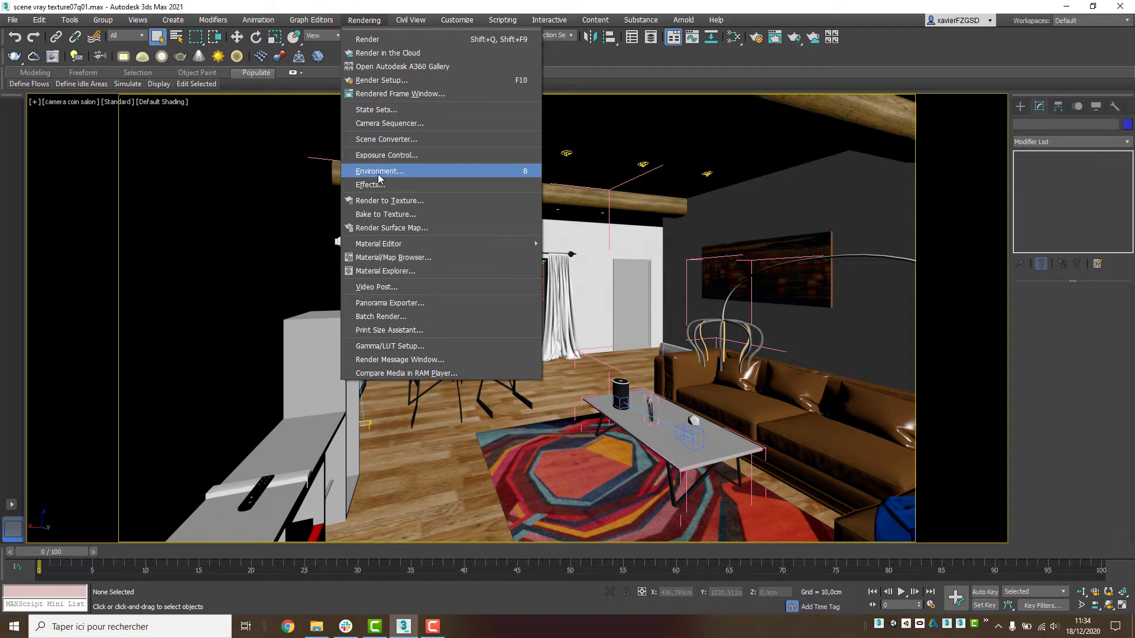
# Step: Review the atmospheric effect types available in the environment settings without adding one, and move the settings window clear of the room view
pyautogui.scroll(-5, 821, 287)
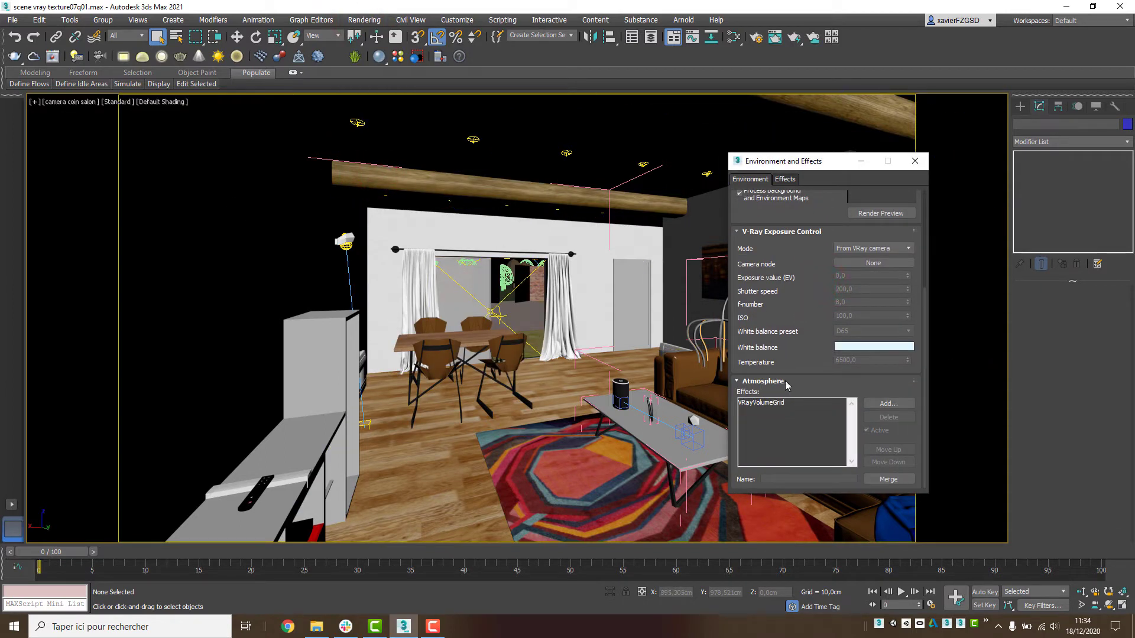
pyautogui.click(889, 404)
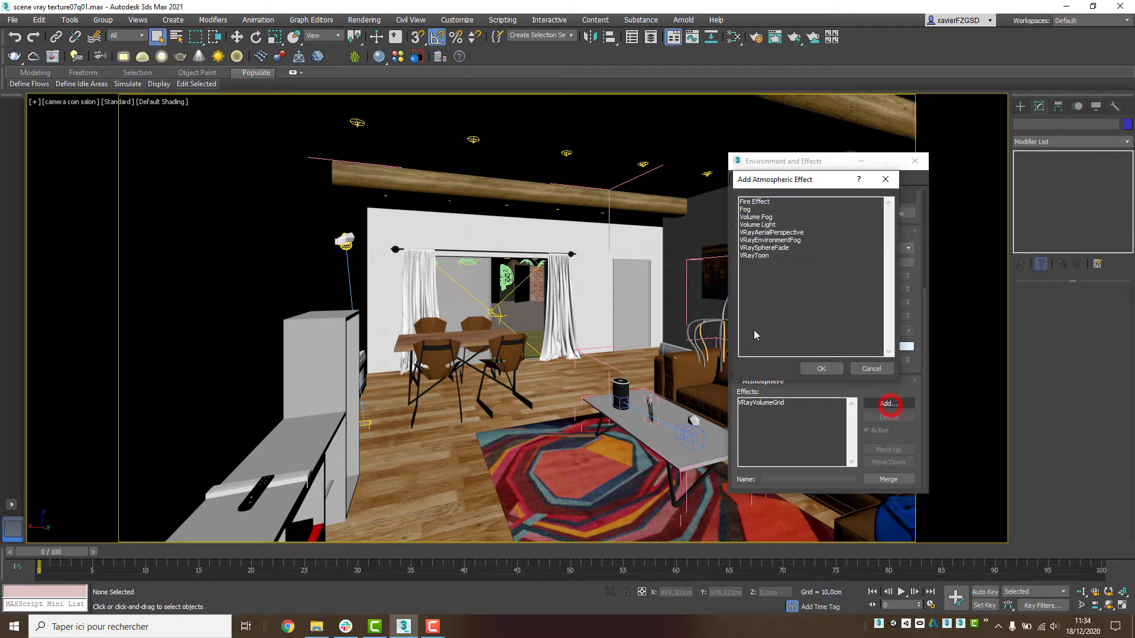
pyautogui.moveTo(819, 180); pyautogui.dragTo(412, 192)
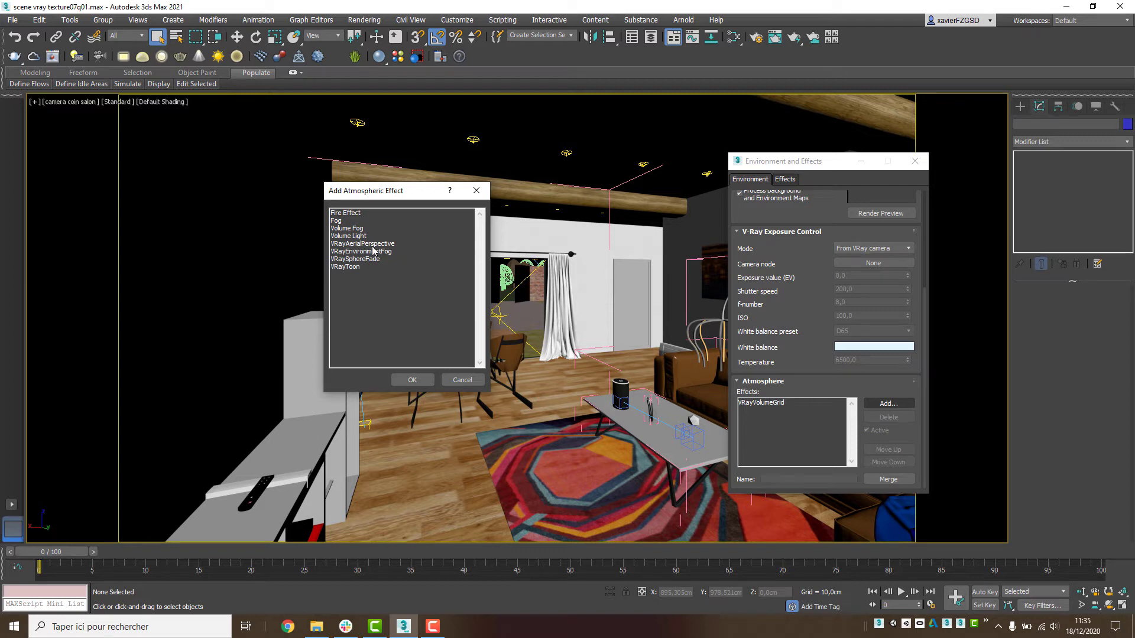
pyautogui.click(461, 381)
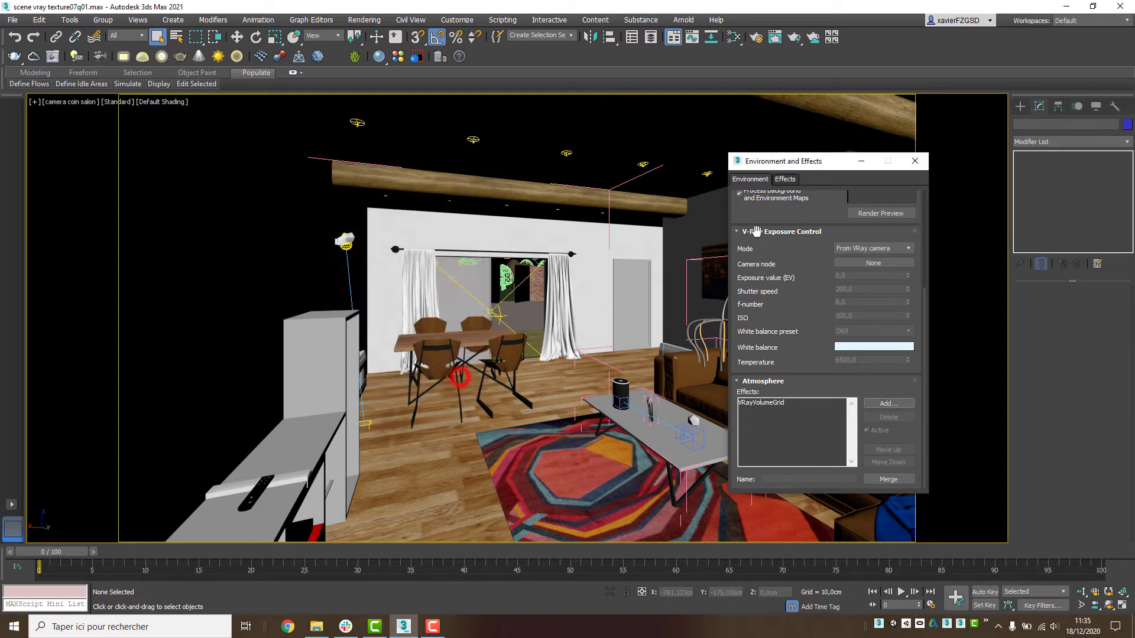
pyautogui.moveTo(773, 168); pyautogui.dragTo(47, 239)
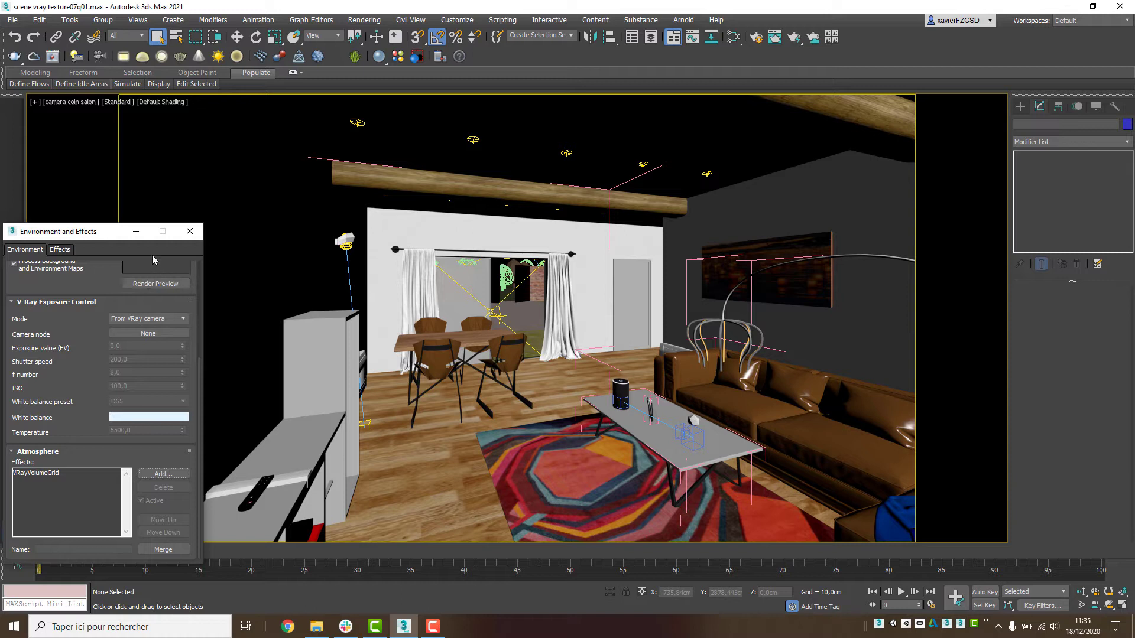
# Step: Merge the bougie object from the bougie scene file, using the scene material for all duplicate material names
pyautogui.click(14, 20)
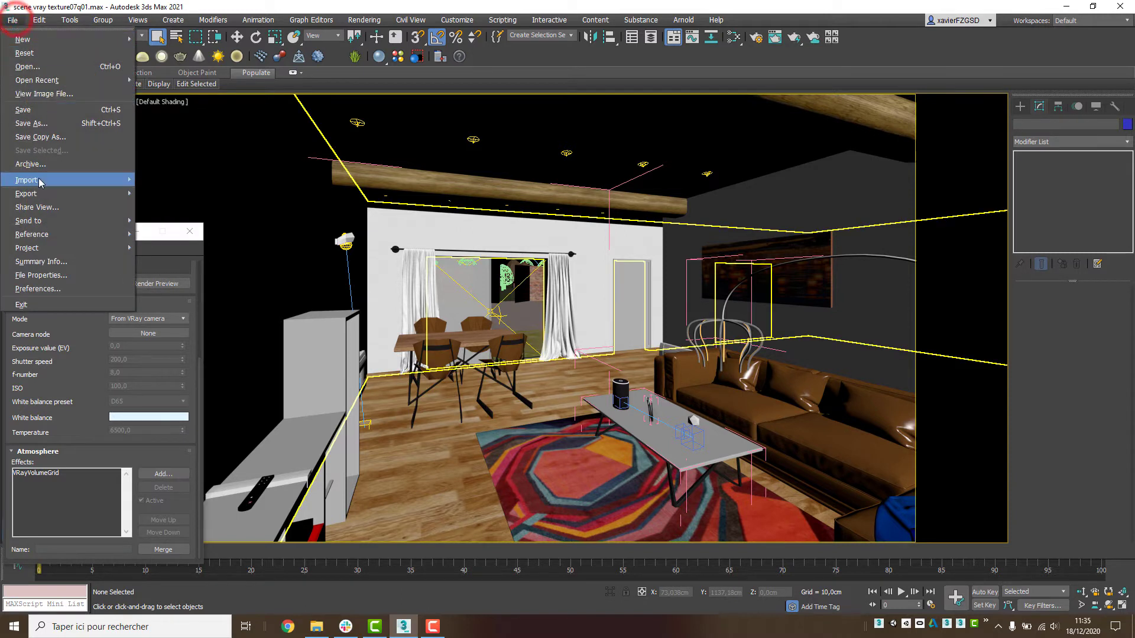
pyautogui.moveTo(42, 180)
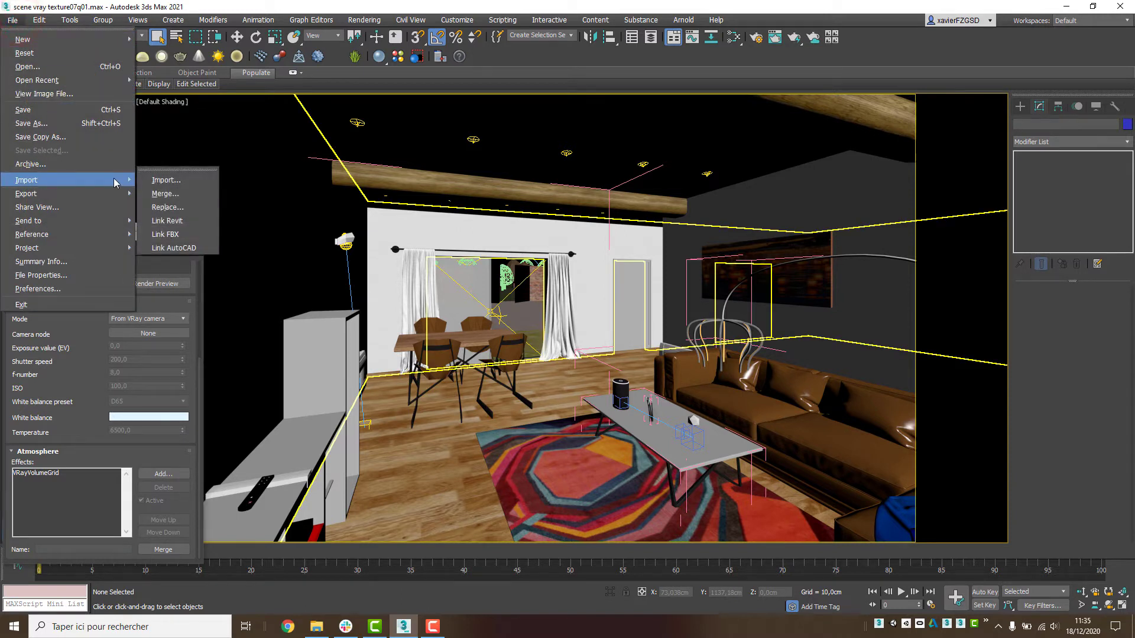
pyautogui.click(166, 196)
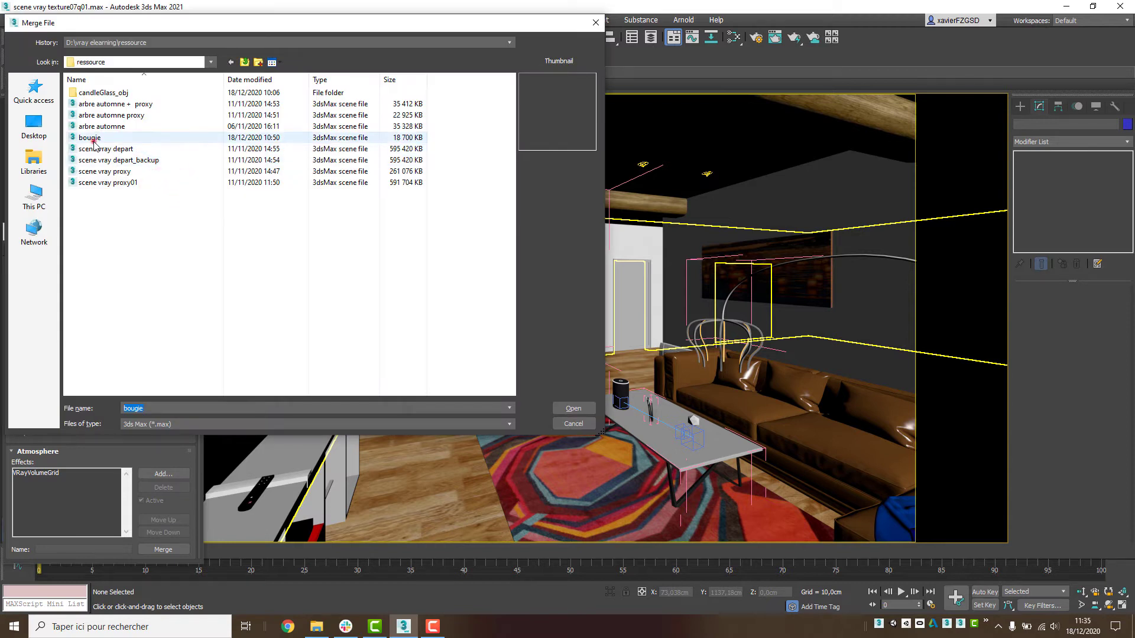
pyautogui.doubleClick(95, 137)
pyautogui.doubleClick(472, 207)
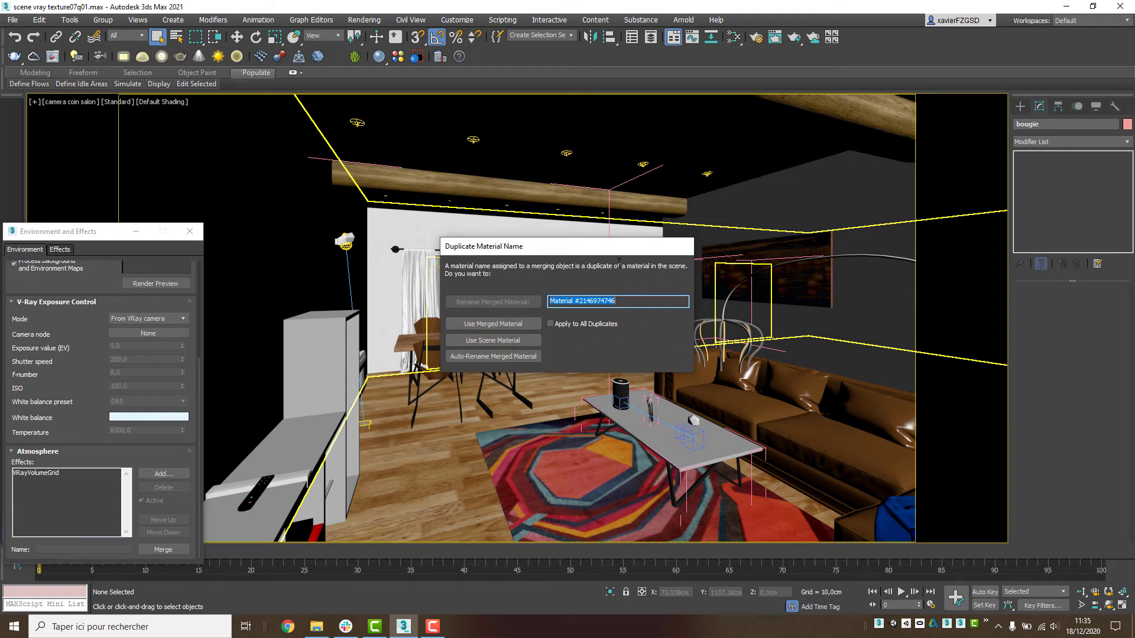
pyautogui.click(550, 325)
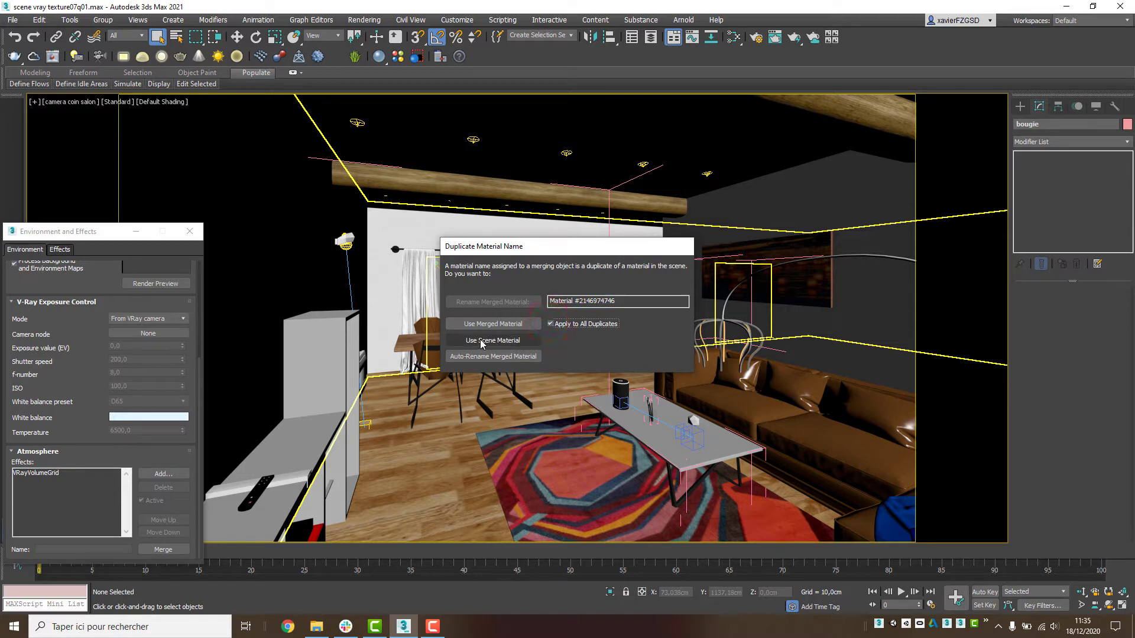
pyautogui.click(502, 341)
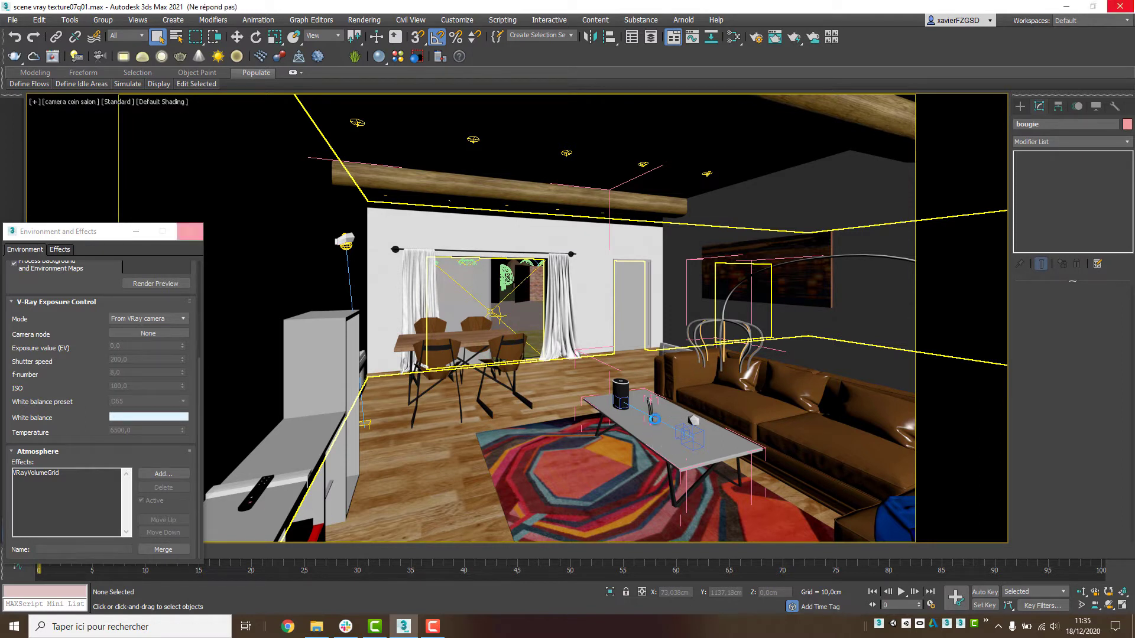
# Step: Look through the coffee table camera VRayCam001 and dolly it back to a target distance of about 92 cm, bringing the candle into frame
pyautogui.click(686, 435)
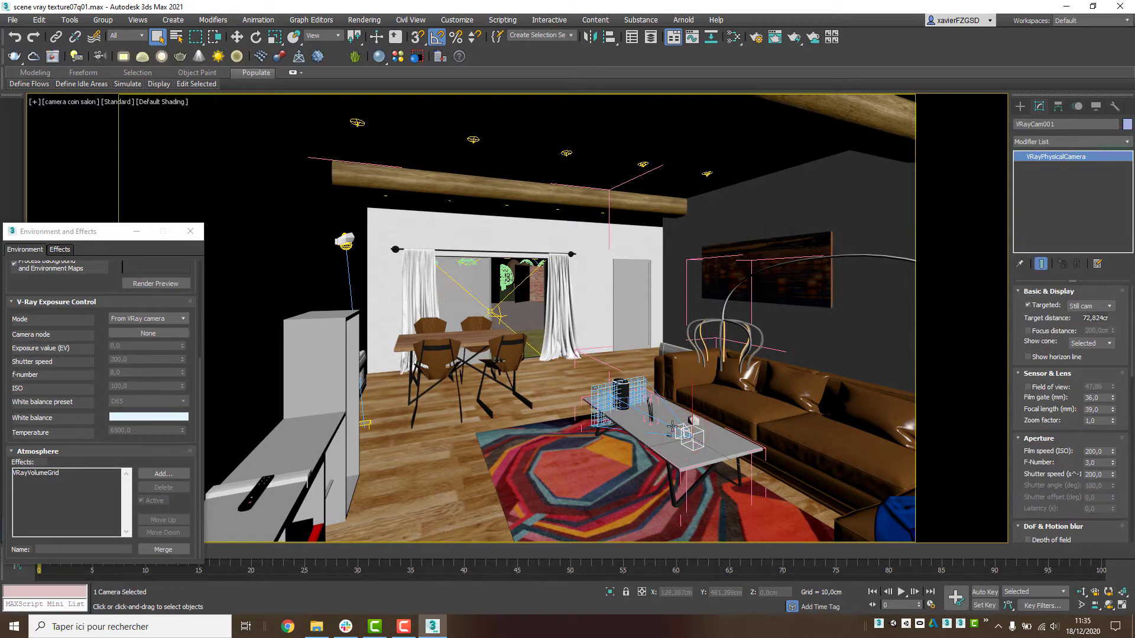
pyautogui.press('c')
pyautogui.click(1081, 592)
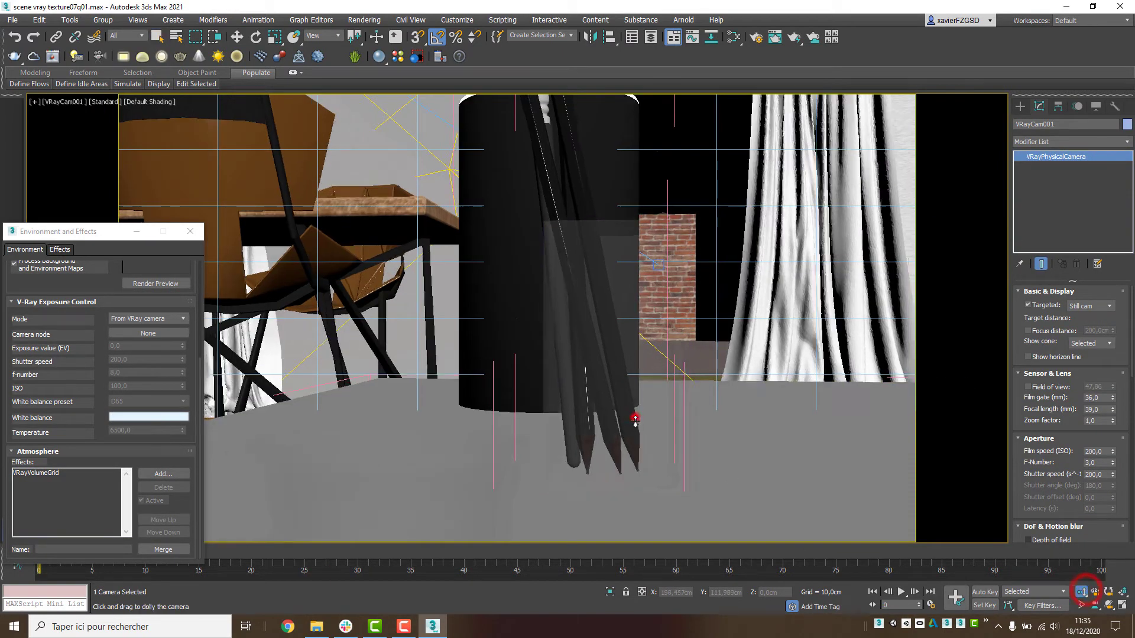
pyautogui.moveTo(635, 420); pyautogui.dragTo(637, 429)
pyautogui.moveTo(644, 423); pyautogui.dragTo(671, 418, button='middle')
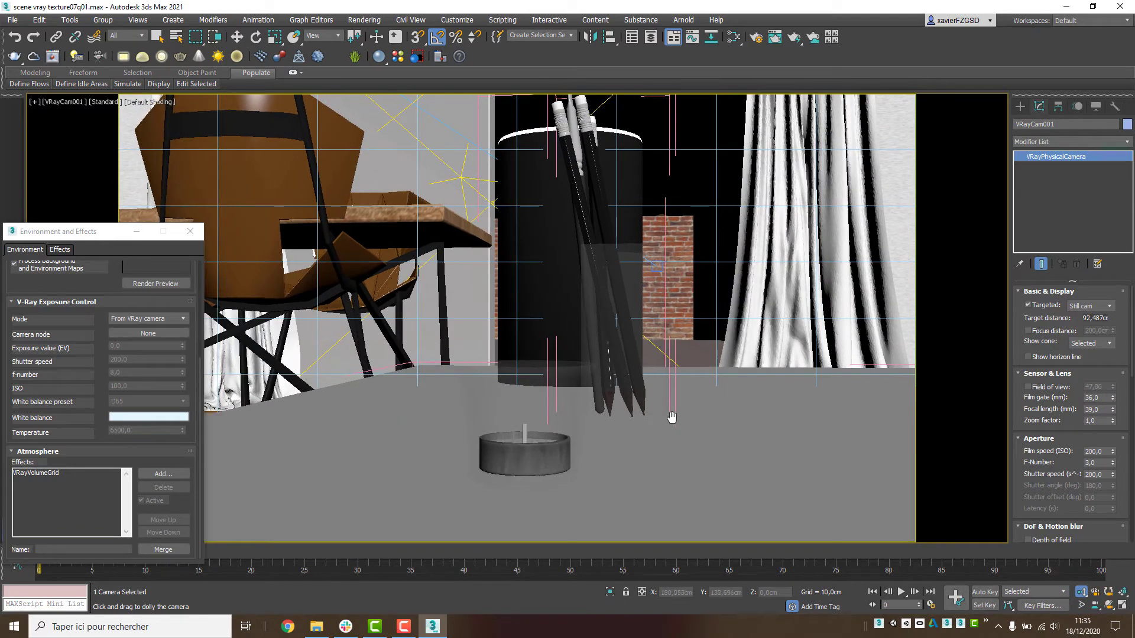
pyautogui.rightClick(664, 419)
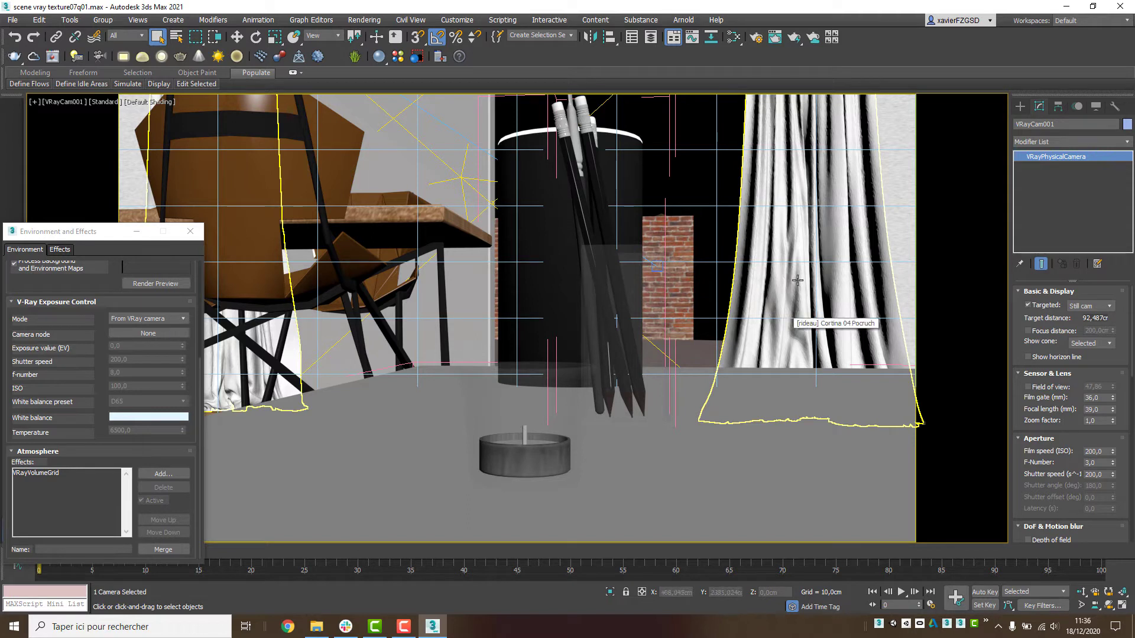
# Step: Create a SphereGizmo atmospheric apparatus with a radius of about 48 cm on the table beside the candle
pyautogui.click(1021, 107)
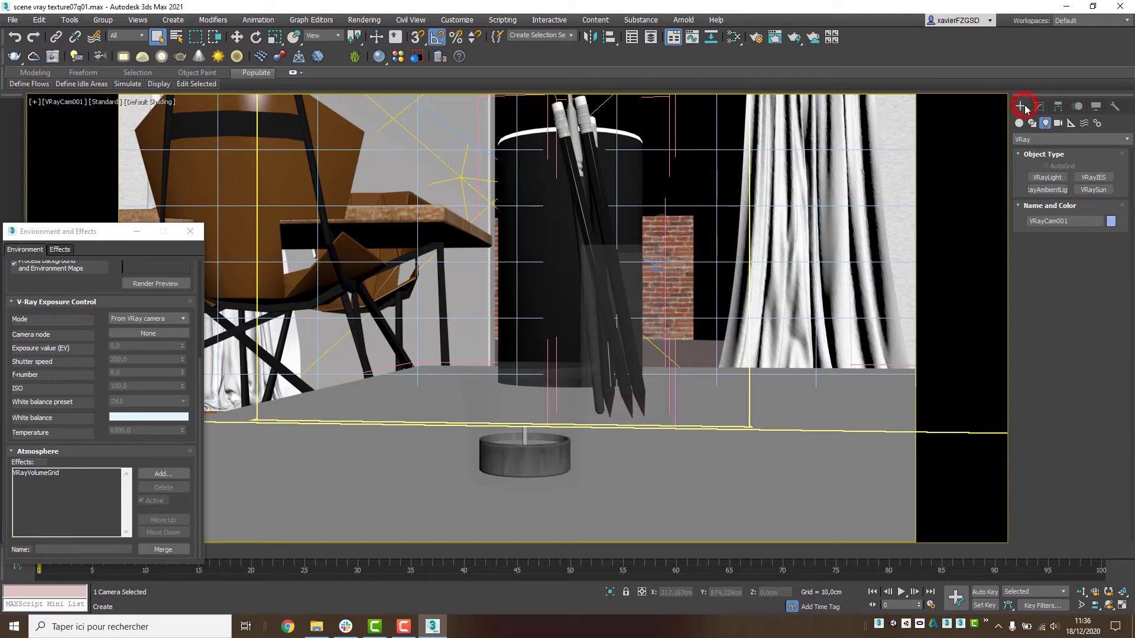
pyautogui.click(1070, 123)
pyautogui.click(1070, 140)
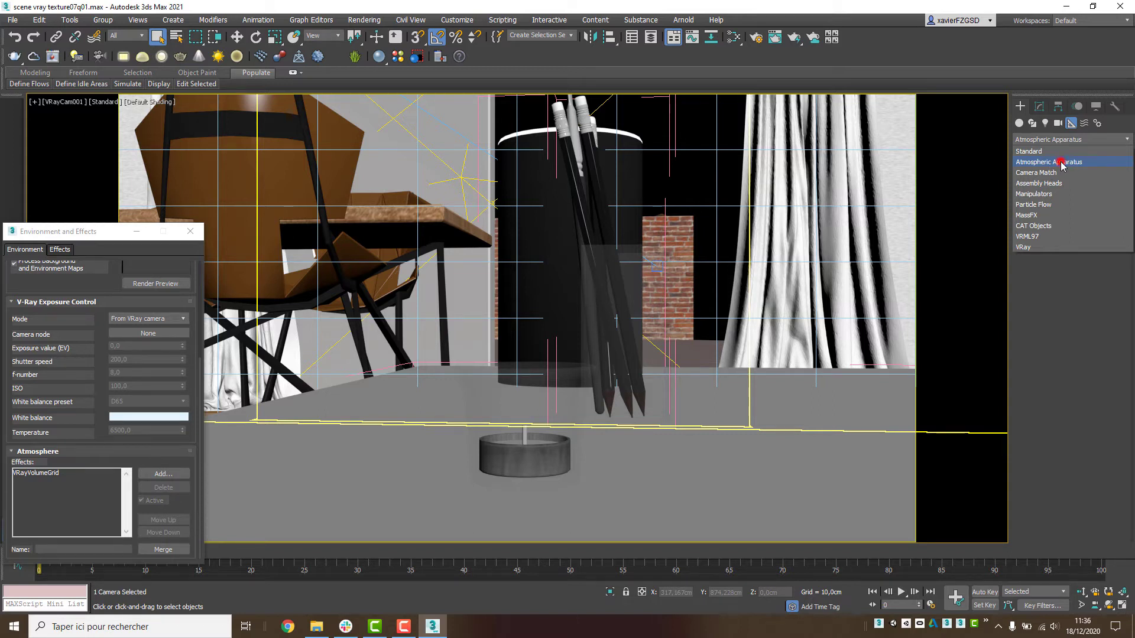
pyautogui.click(1060, 164)
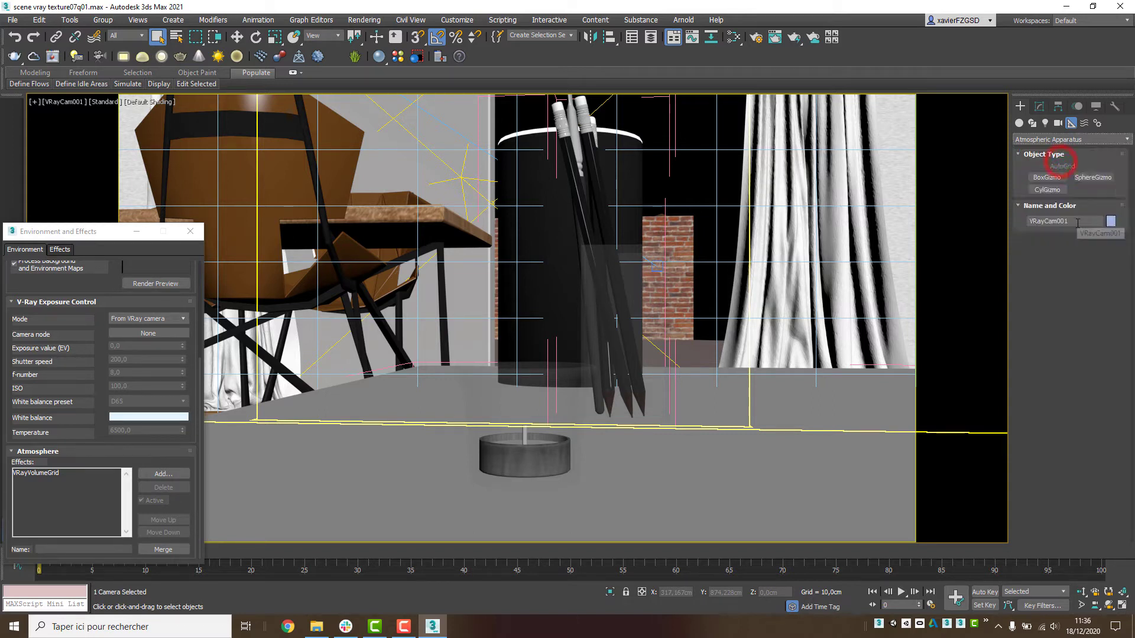
pyautogui.click(1099, 180)
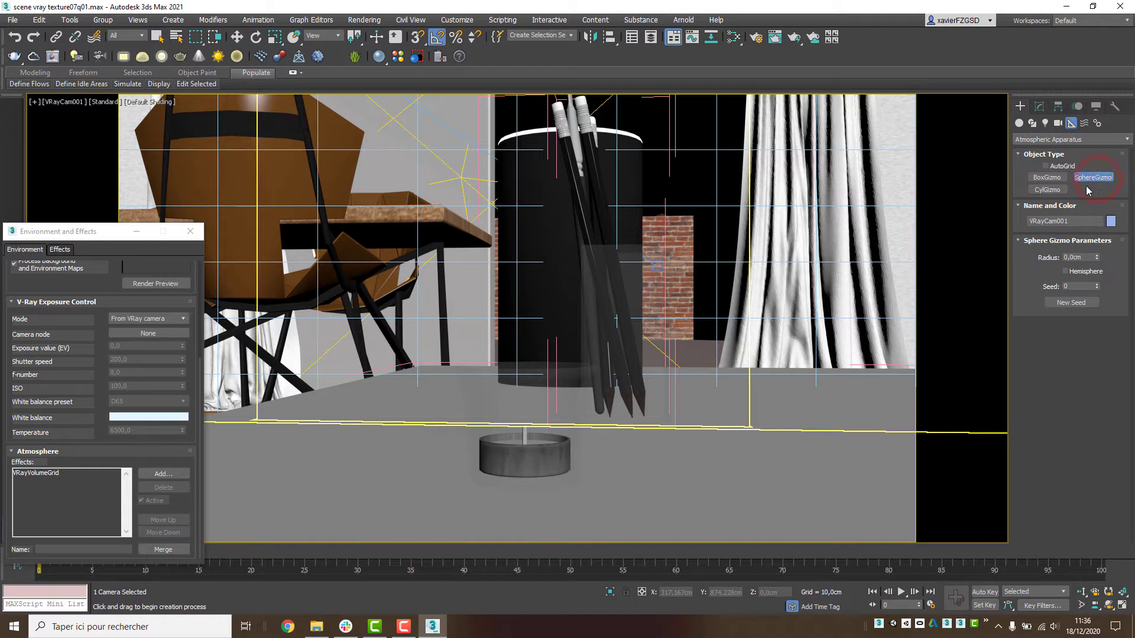
pyautogui.moveTo(655, 442); pyautogui.dragTo(730, 460)
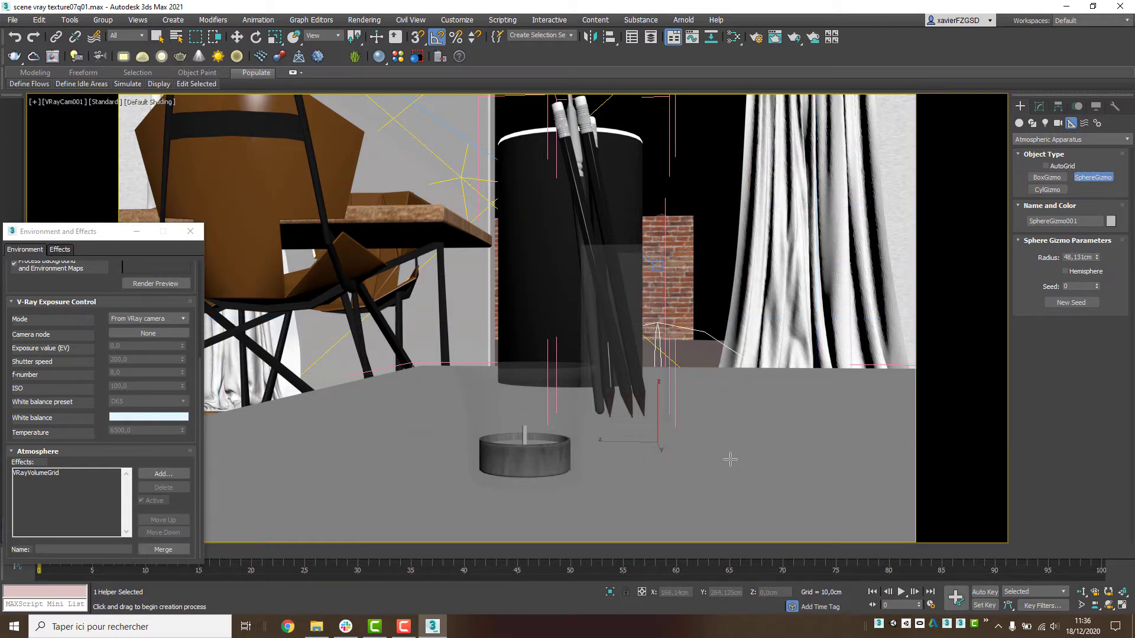
# Step: Align the sphere gizmo to the glassCandle object, centre to centre in X, Y and Z
pyautogui.click(609, 38)
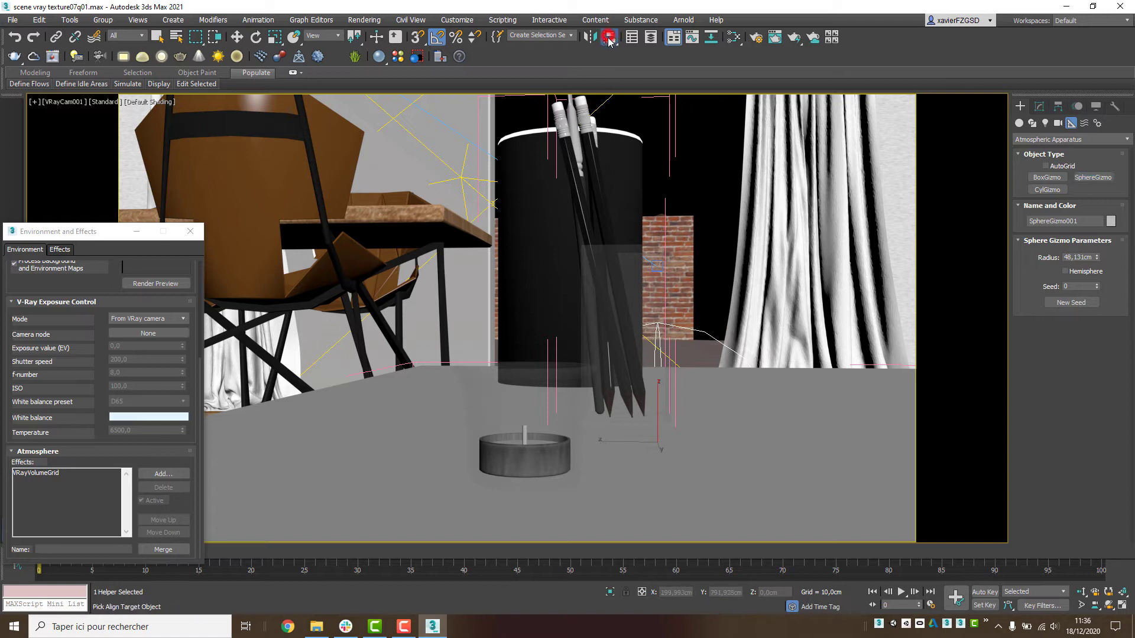
pyautogui.click(524, 427)
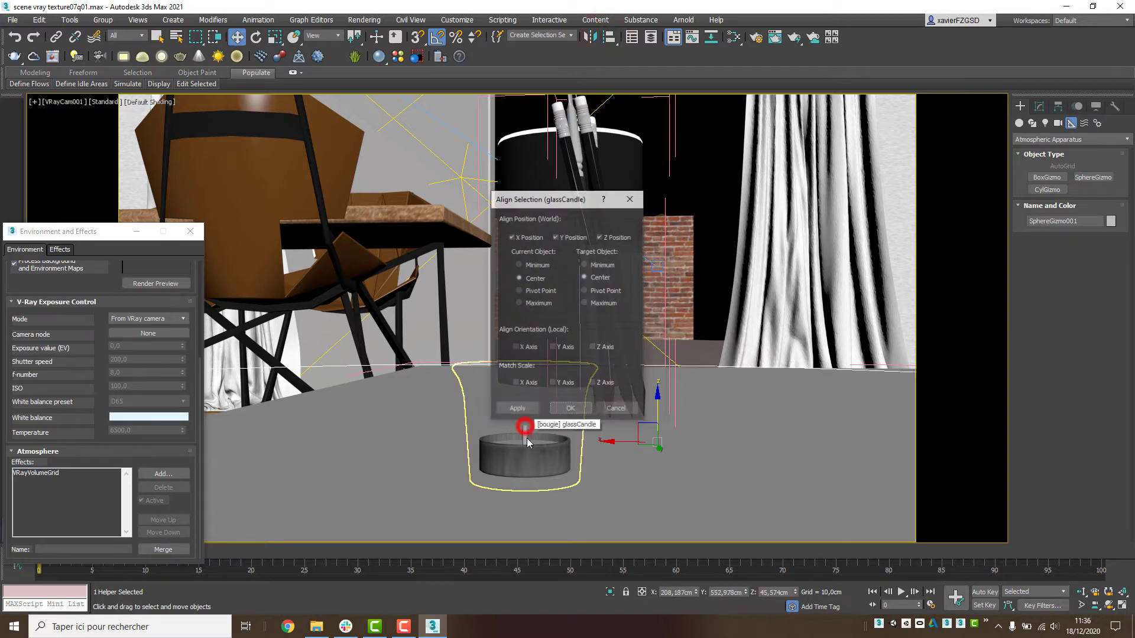
pyautogui.click(567, 410)
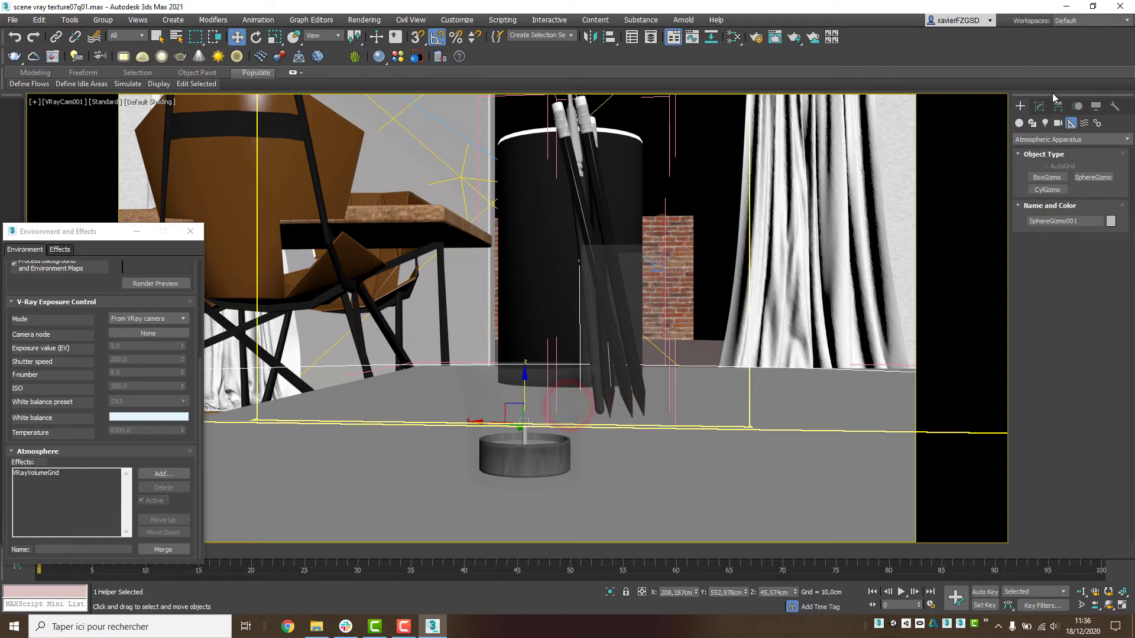
# Step: Set the sphere gizmo's radius to 4 cm
pyautogui.click(1039, 106)
pyautogui.moveTo(1097, 309); pyautogui.dragTo(1100, 343)
pyautogui.doubleClick(1085, 309)
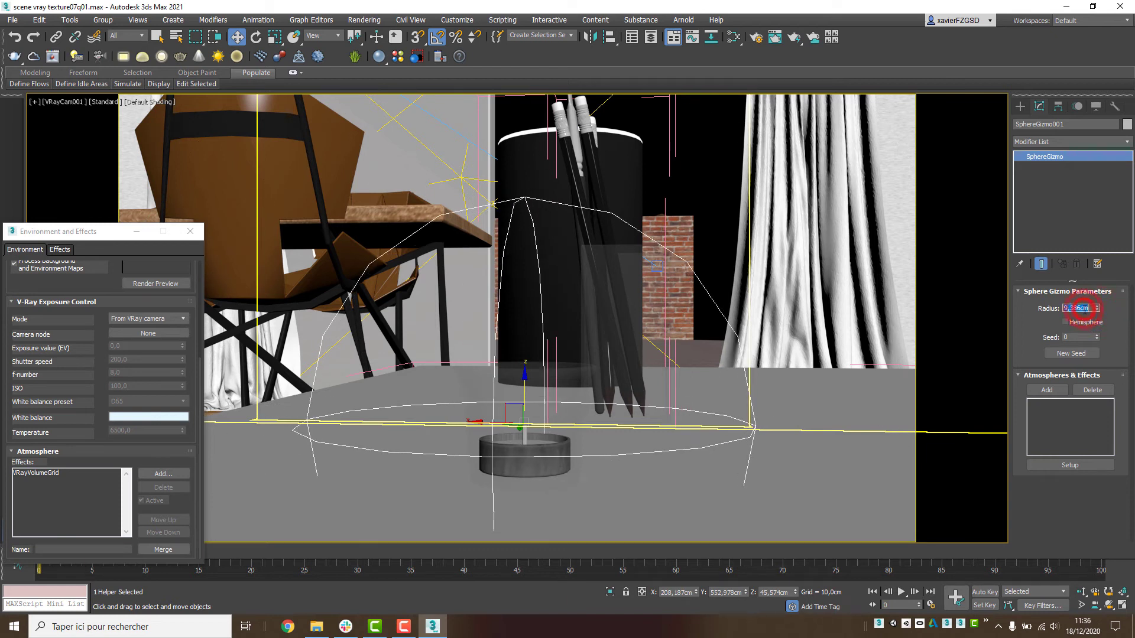
pyautogui.write('4')
pyautogui.press('Return')
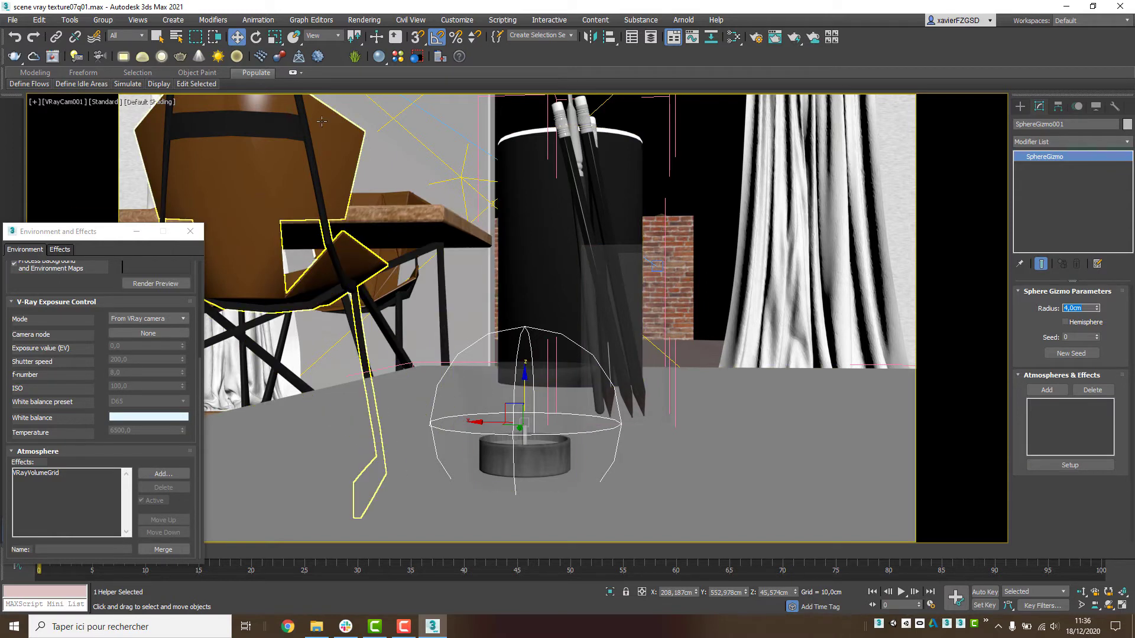
# Step: Narrow the sphere gizmo to 50% in X and raise it above the candle wick, to a Z position of about 48.3 cm
pyautogui.click(275, 38)
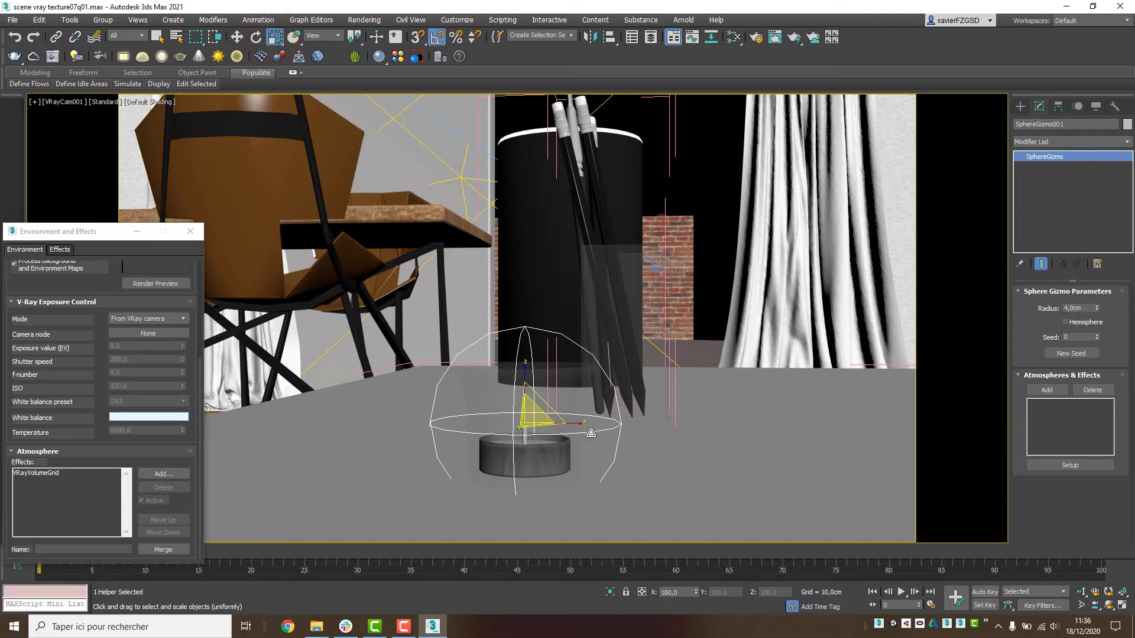
pyautogui.moveTo(581, 424); pyautogui.dragTo(526, 426)
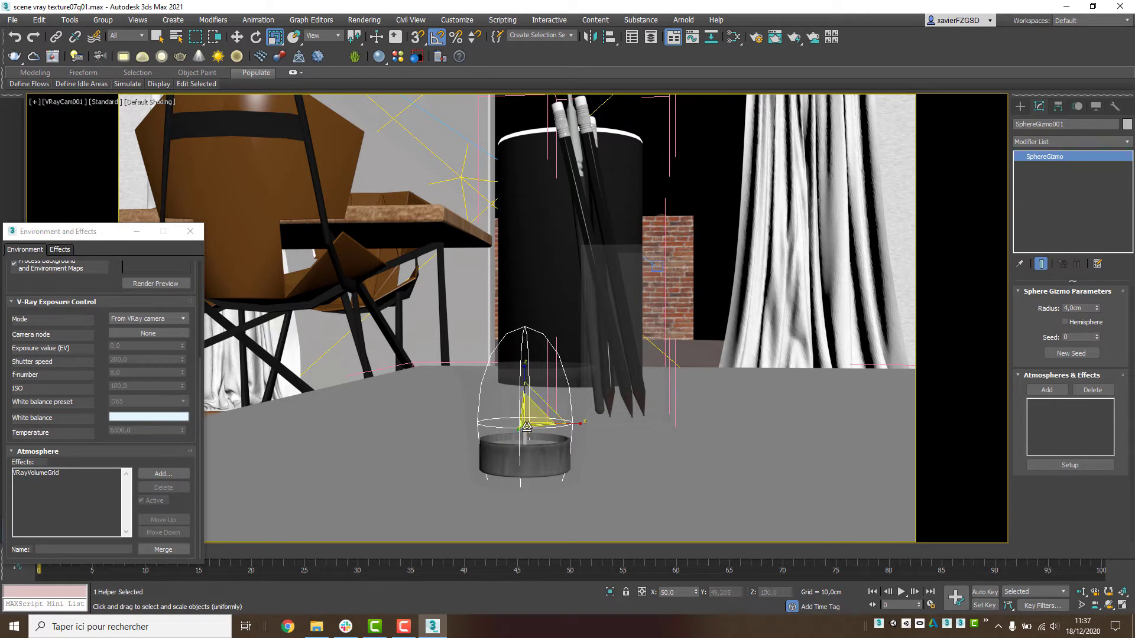
pyautogui.press('w')
pyautogui.moveTo(523, 387); pyautogui.dragTo(529, 321)
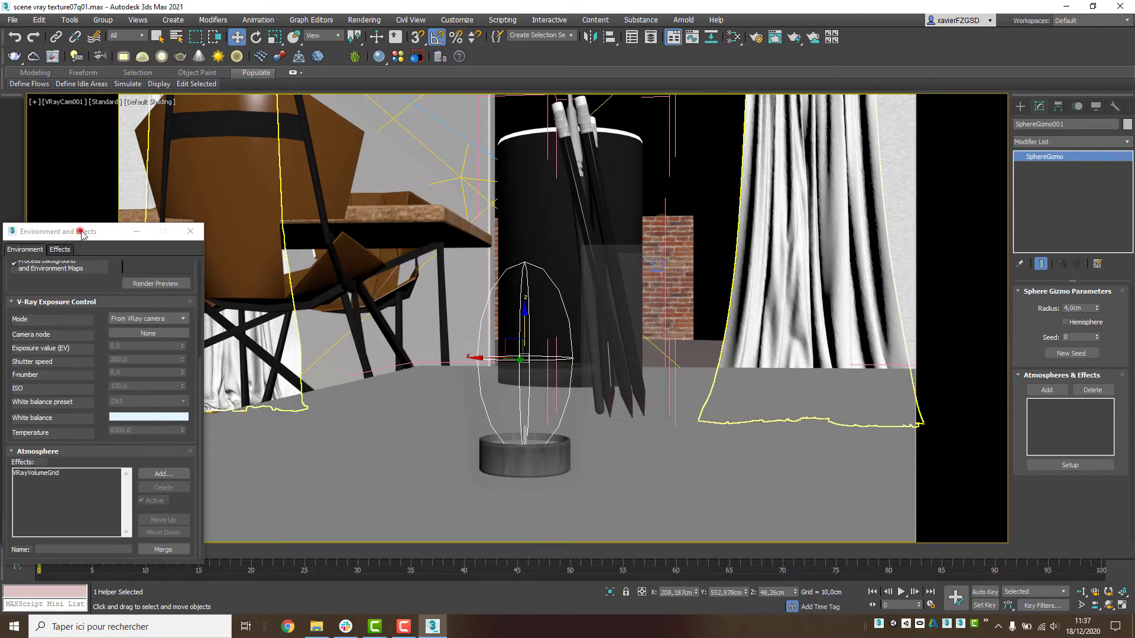
# Step: Rename the sphere gizmo to feu
pyautogui.moveTo(81, 234); pyautogui.dragTo(93, 227)
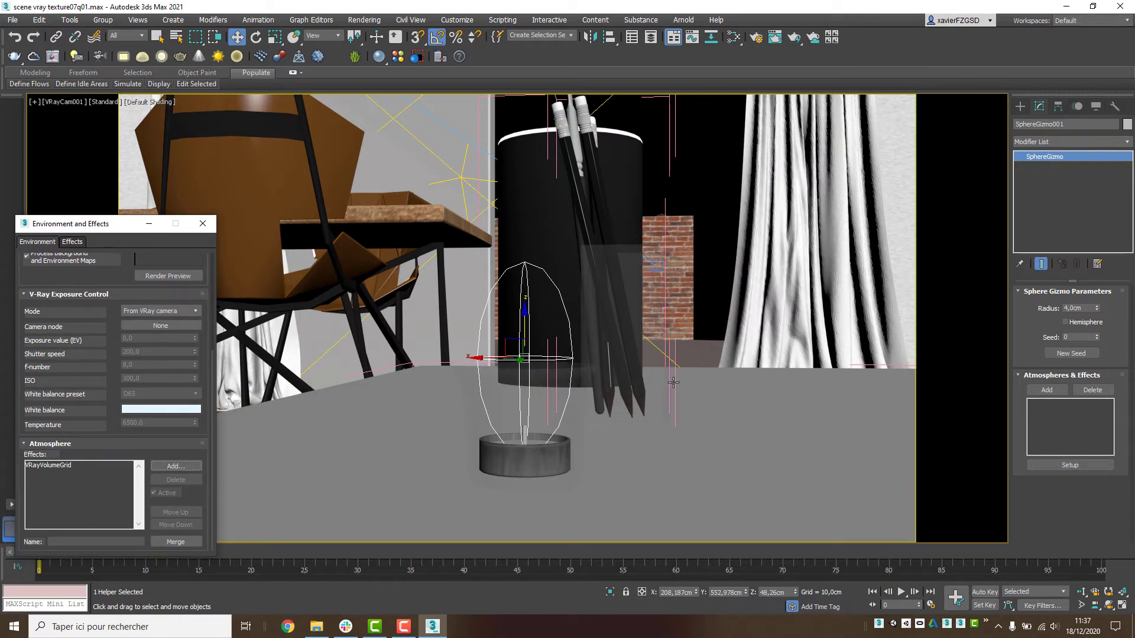
pyautogui.click(1057, 125)
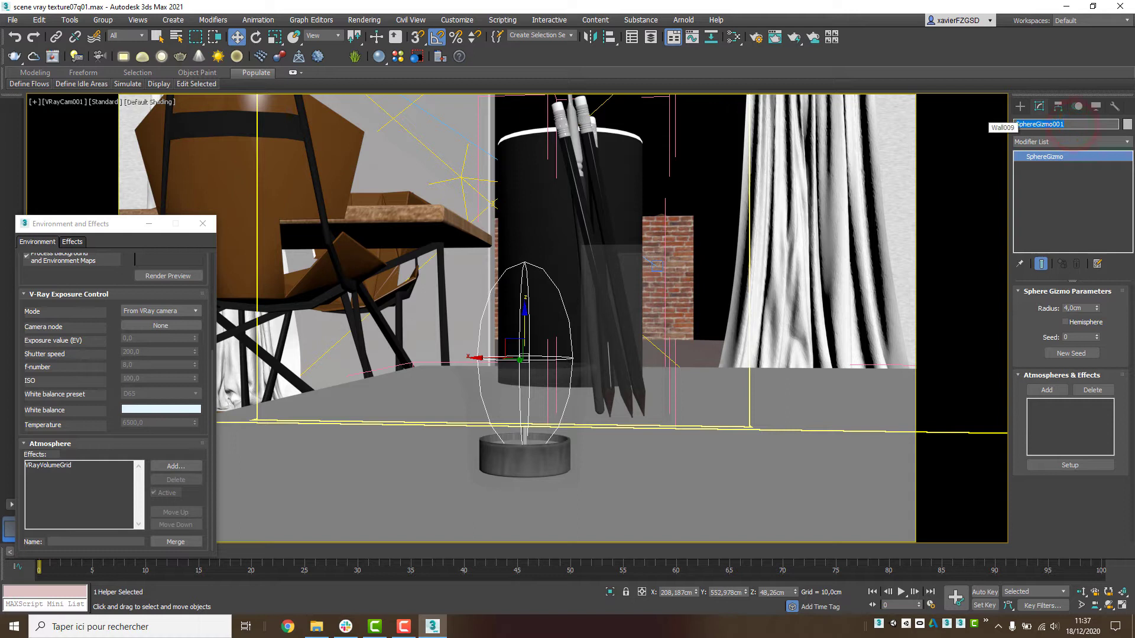
pyautogui.press('BackSpace')
pyautogui.write('feu')
pyautogui.press('Return')
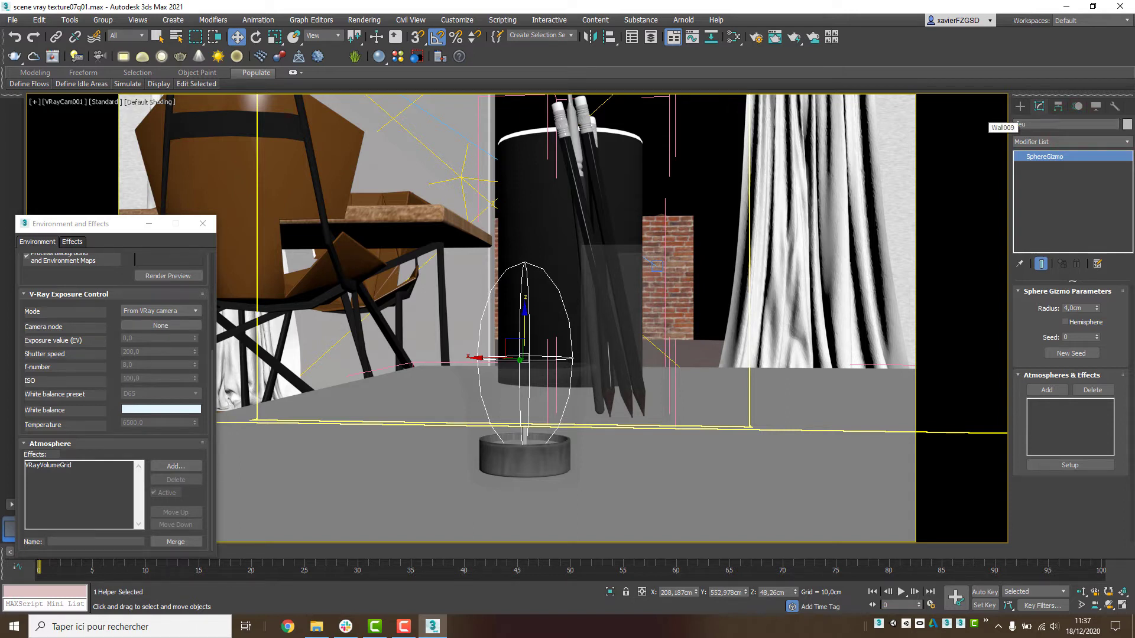
# Step: Add a new Fire Effect atmosphere to the feu gizmo and display its Fire Effect Parameters in the environment settings
pyautogui.click(1047, 390)
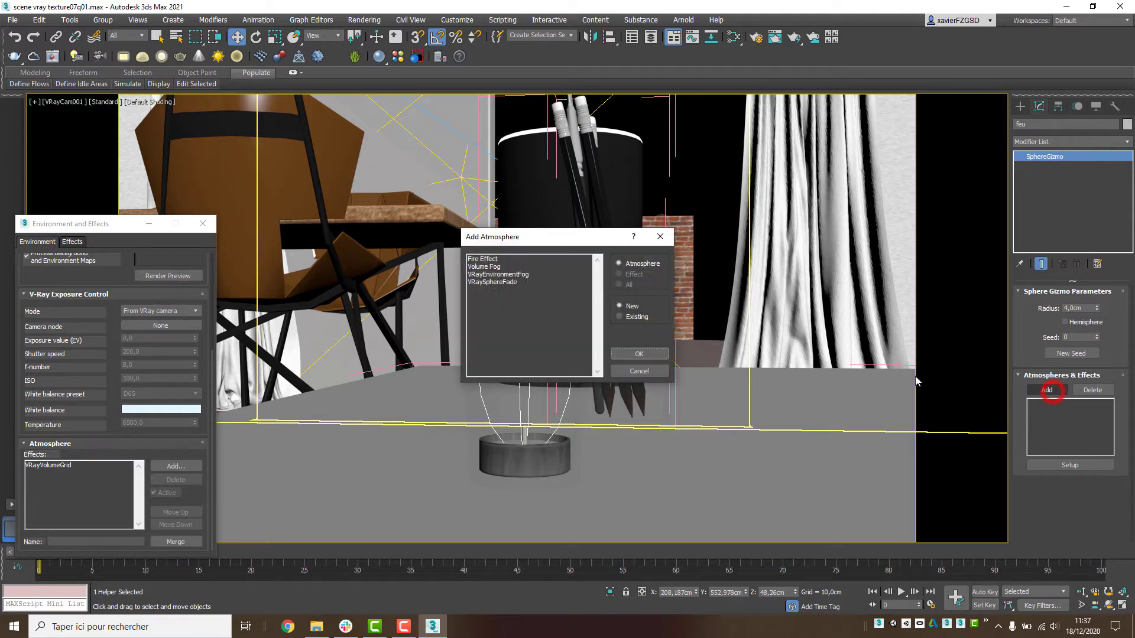
pyautogui.doubleClick(492, 260)
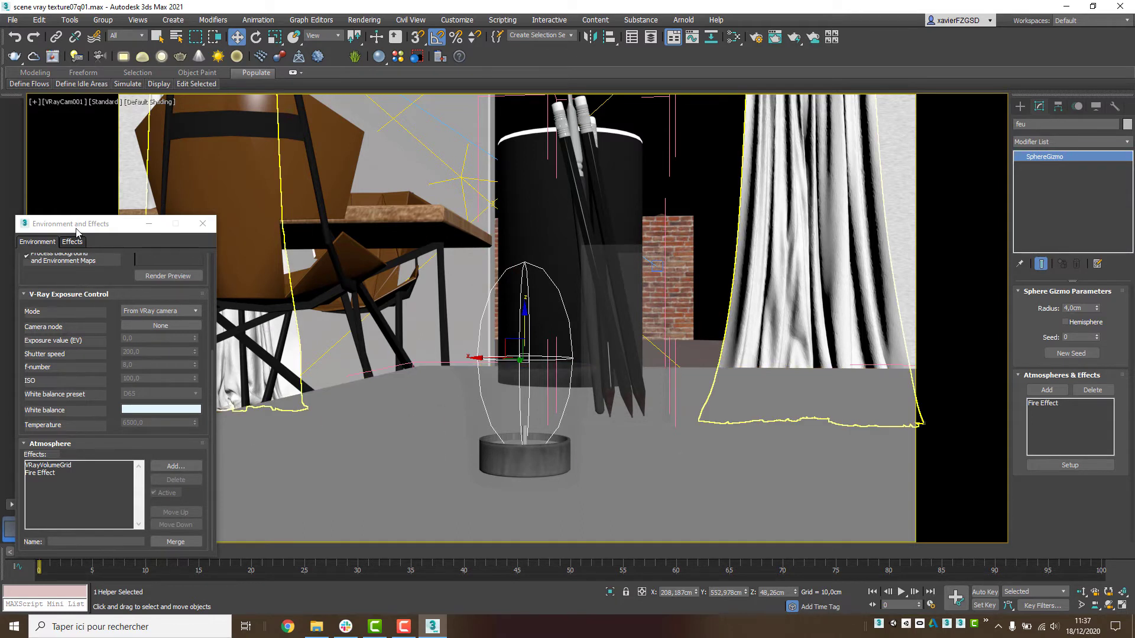
pyautogui.moveTo(63, 217)
pyautogui.mouseDown()
pyautogui.moveTo(70, 196)
pyautogui.moveTo(75, 229)
pyautogui.moveTo(76, 208)
pyautogui.mouseUp()
pyautogui.click(49, 484)
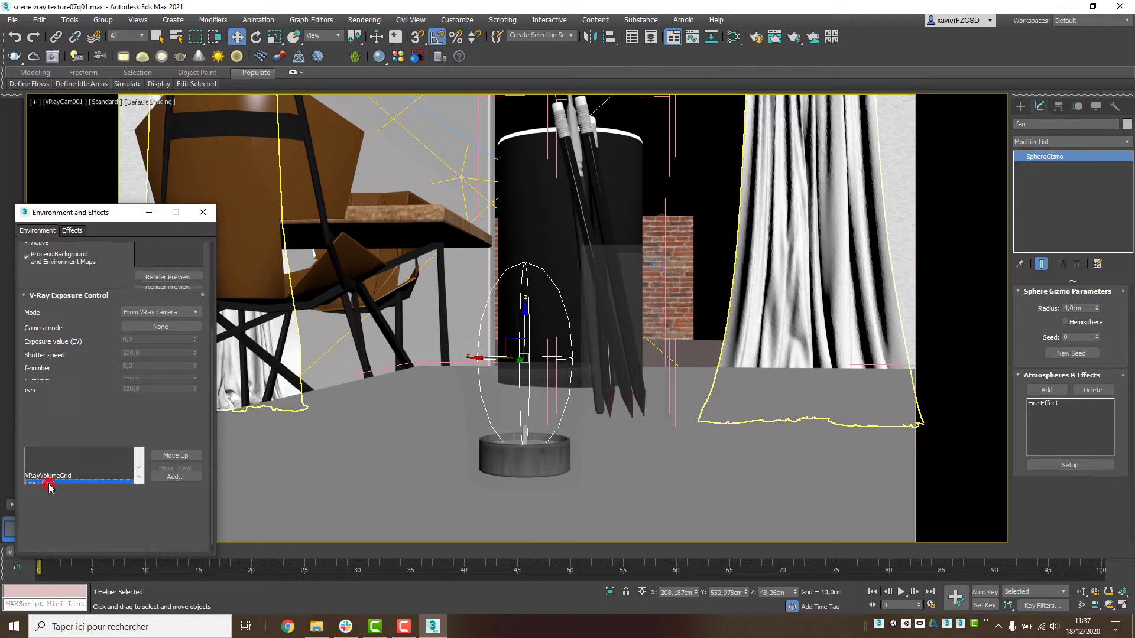
pyautogui.moveTo(115, 461); pyautogui.dragTo(159, 136)
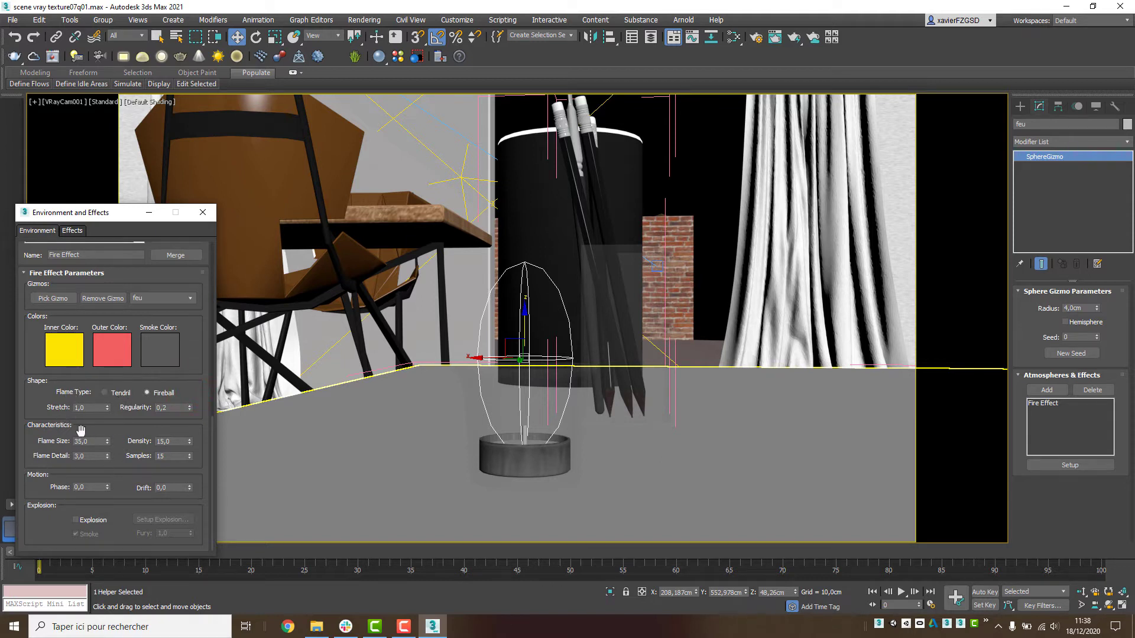
# Step: Start an interactive V-Ray render of the candle view, arranging the frame buffer and environment settings windows side by side
pyautogui.moveTo(103, 215); pyautogui.dragTo(837, 208)
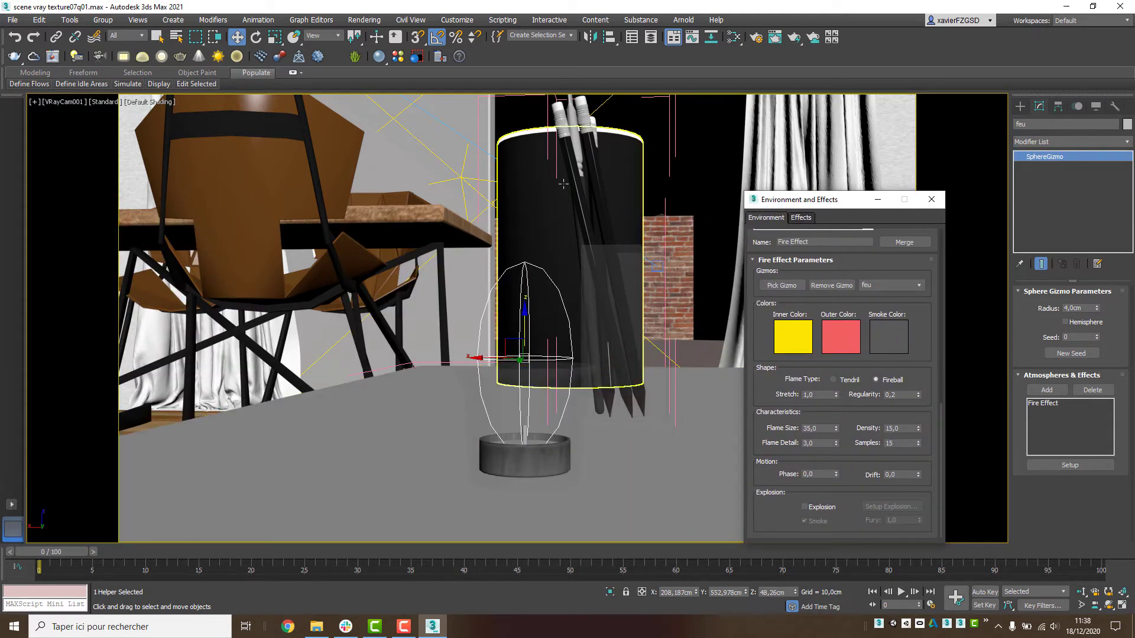
pyautogui.click(54, 58)
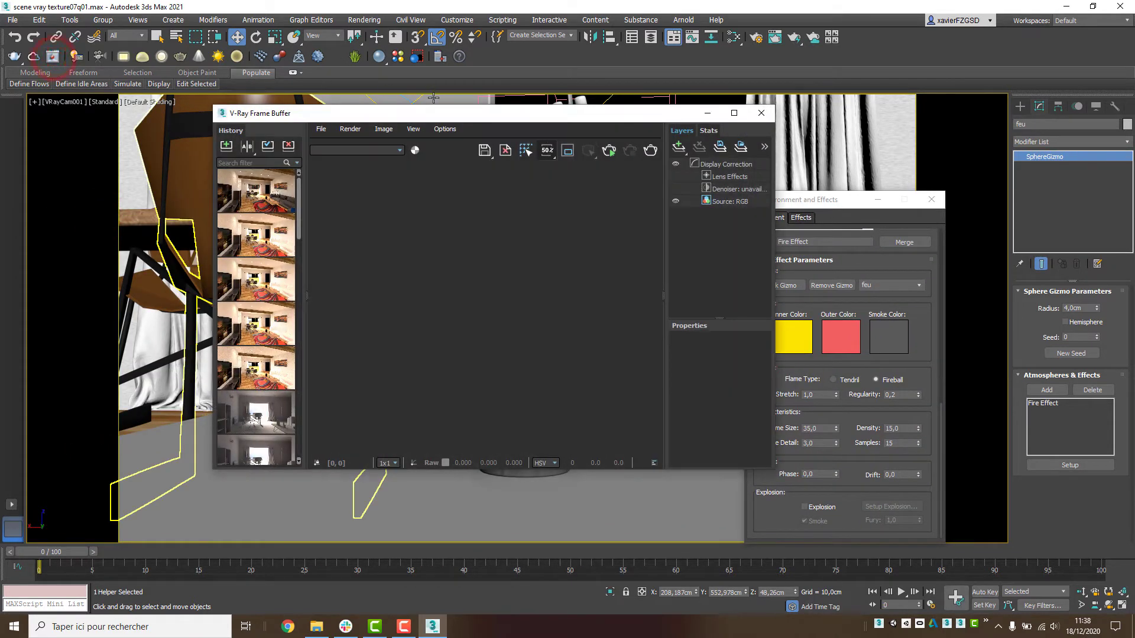
pyautogui.moveTo(427, 124); pyautogui.dragTo(247, 261)
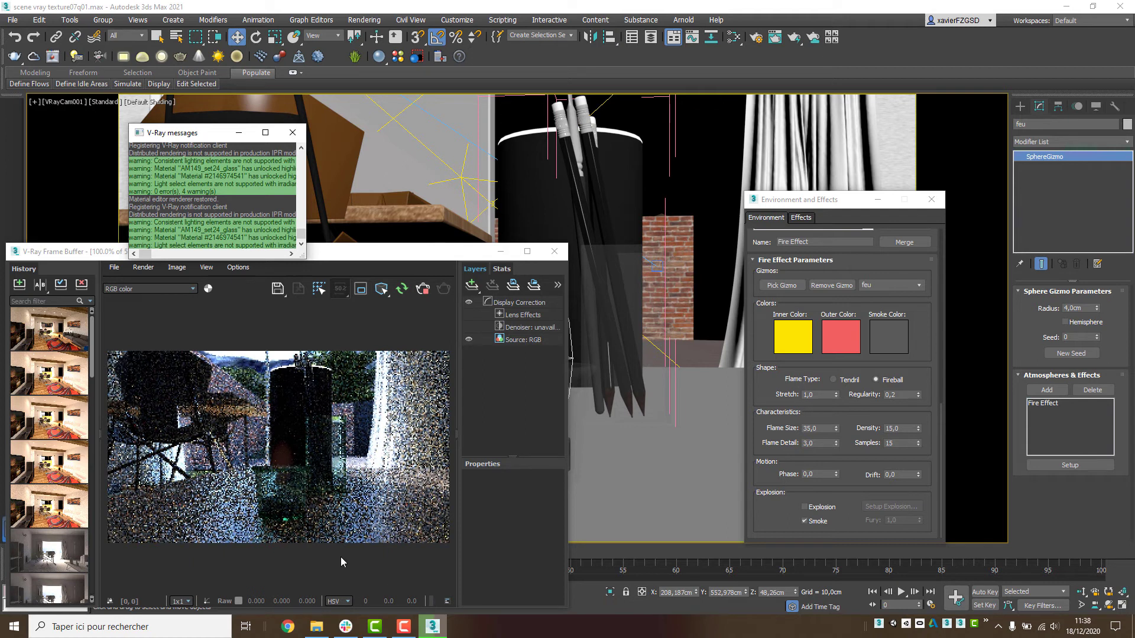
pyautogui.scroll(1, 272, 473)
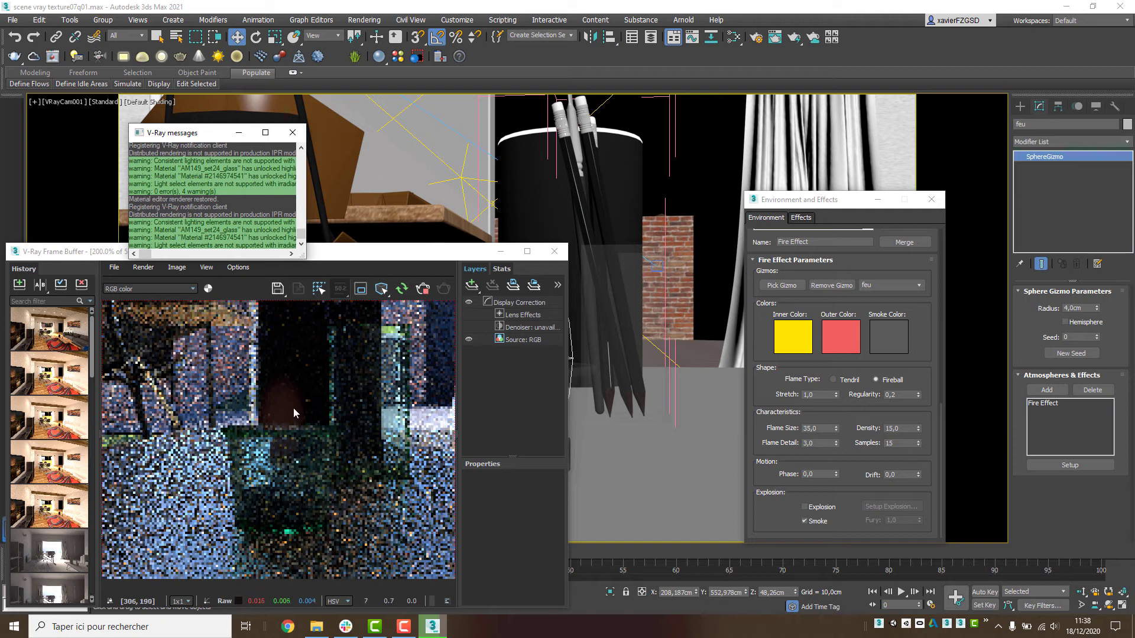
pyautogui.scroll(-1, 282, 464)
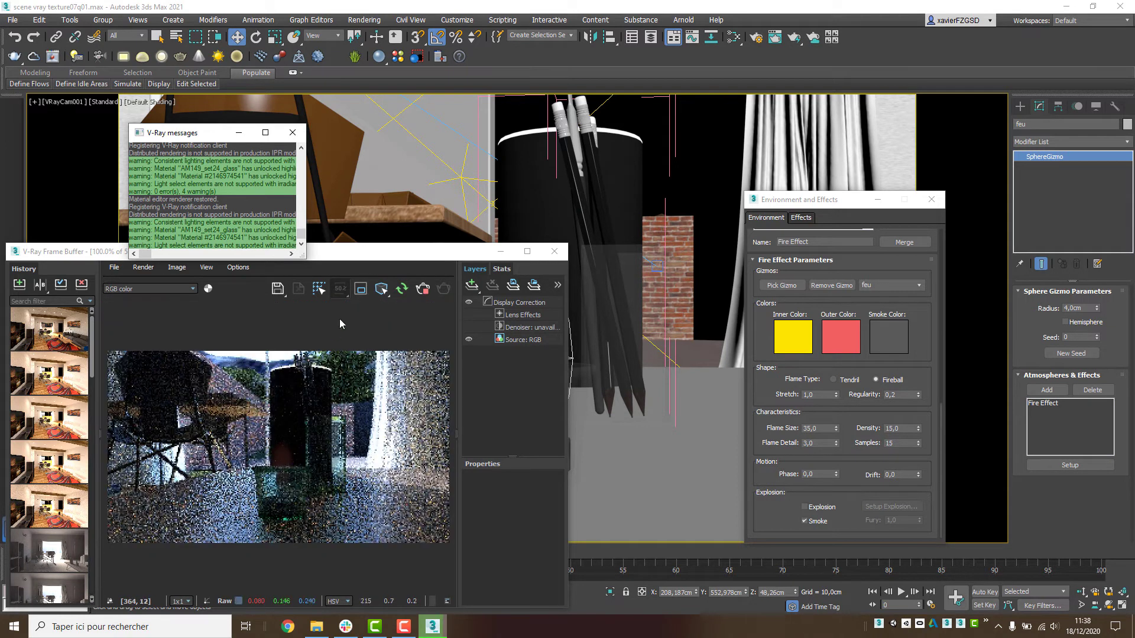
# Step: Limit the interactive render to a rectangular region around the candle and its flame
pyautogui.click(358, 291)
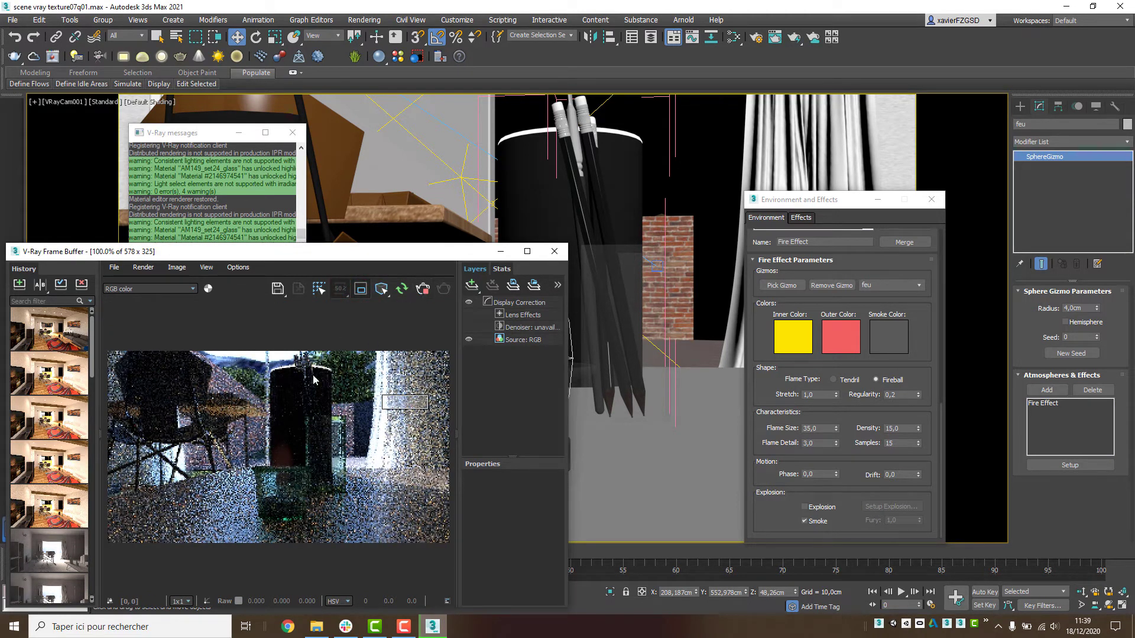
pyautogui.moveTo(235, 418); pyautogui.dragTo(329, 543)
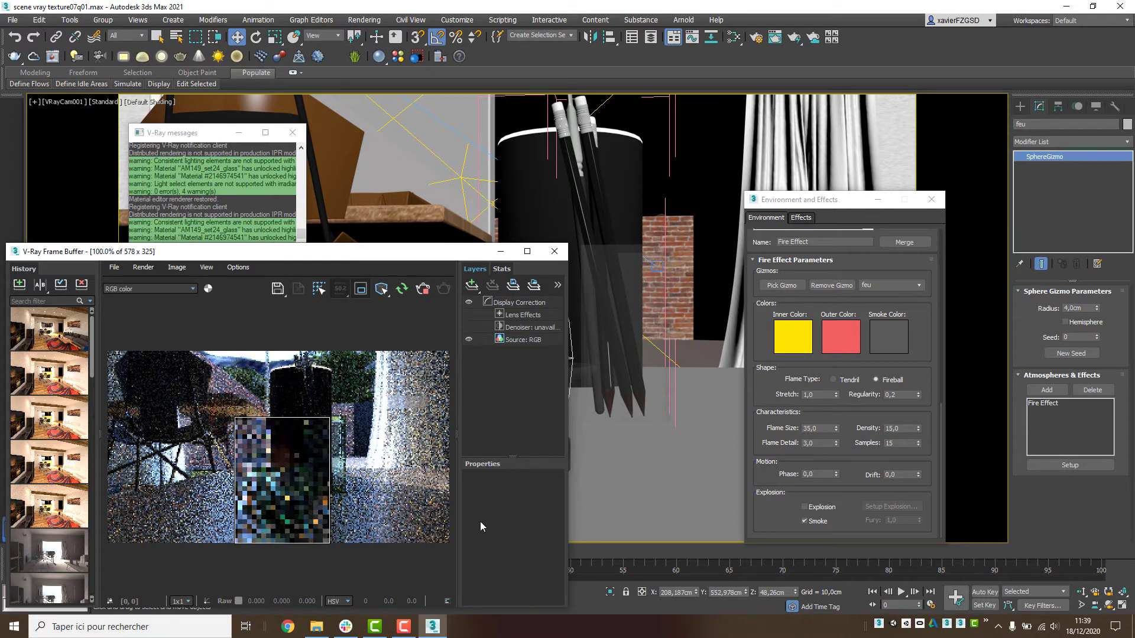
pyautogui.scroll(1, 286, 510)
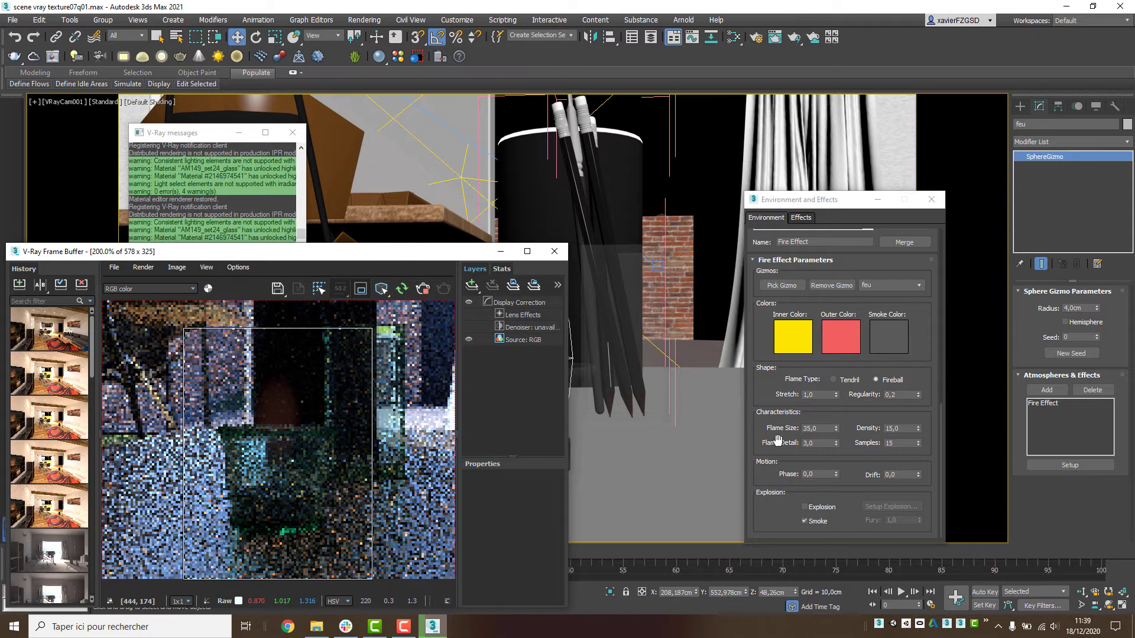
# Step: Set the Fire Effect's Density to 300
pyautogui.click(817, 376)
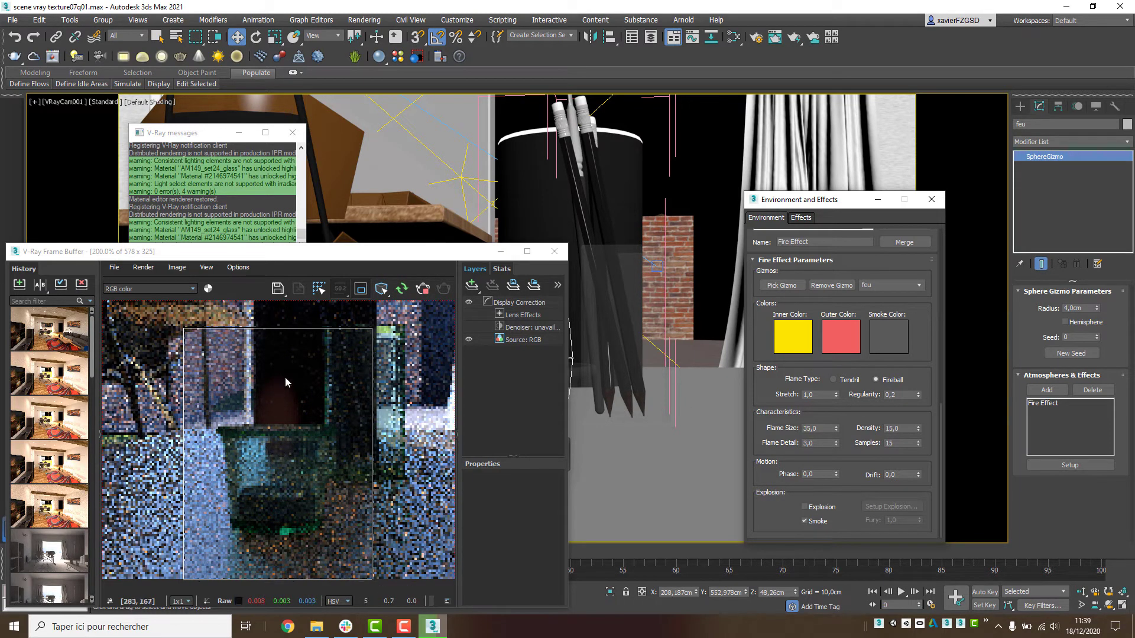
pyautogui.doubleClick(908, 430)
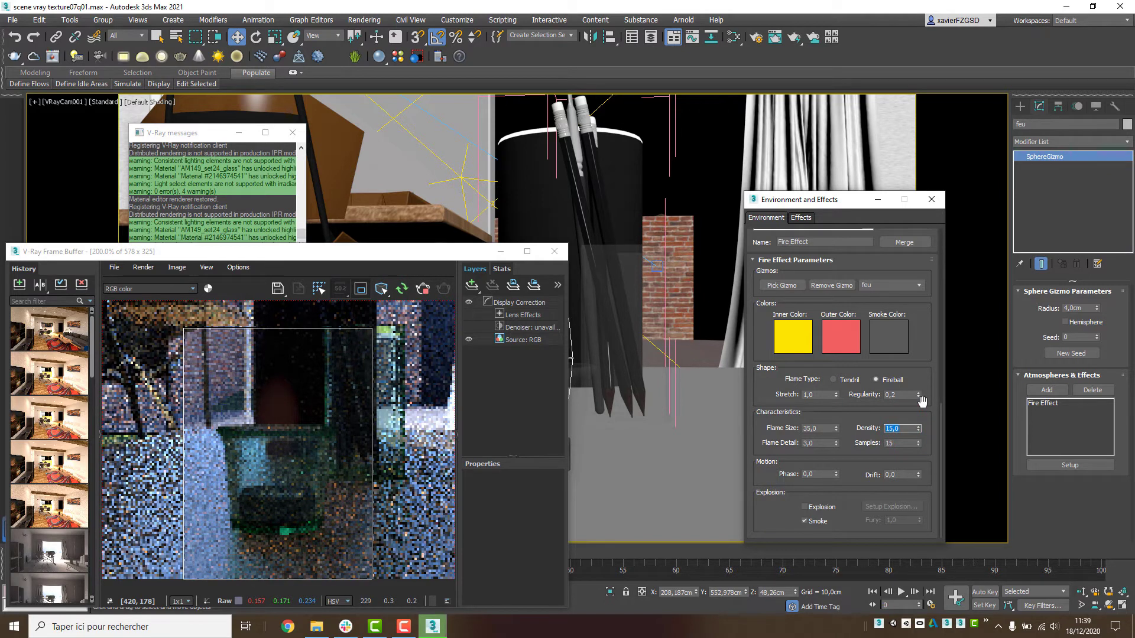
pyautogui.write('30')
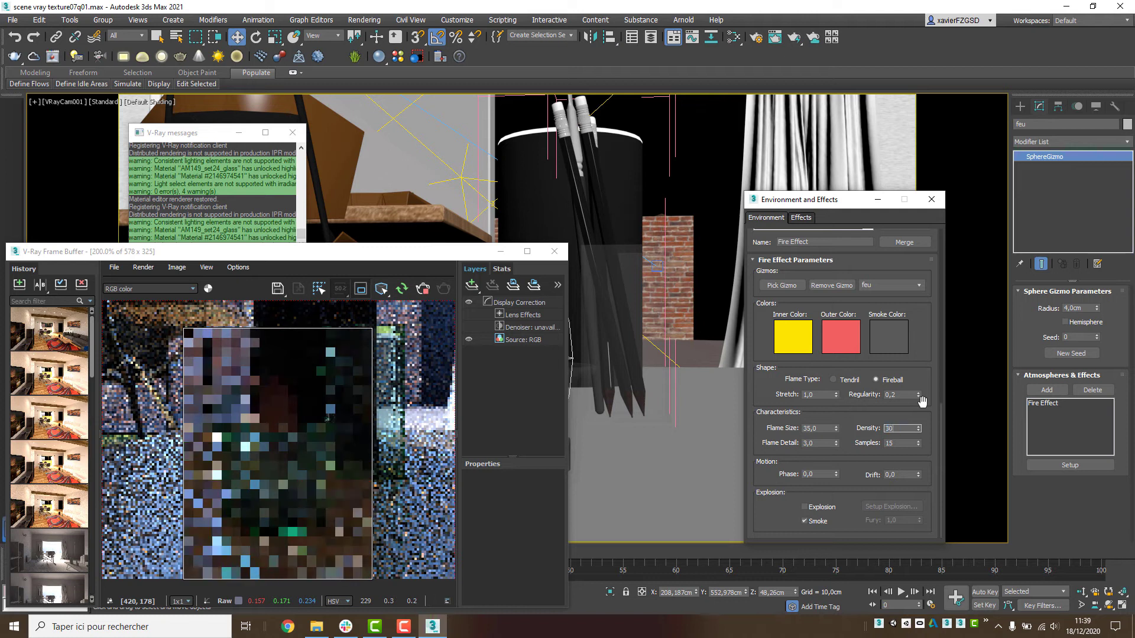
pyautogui.write('0')
pyautogui.press('Return')
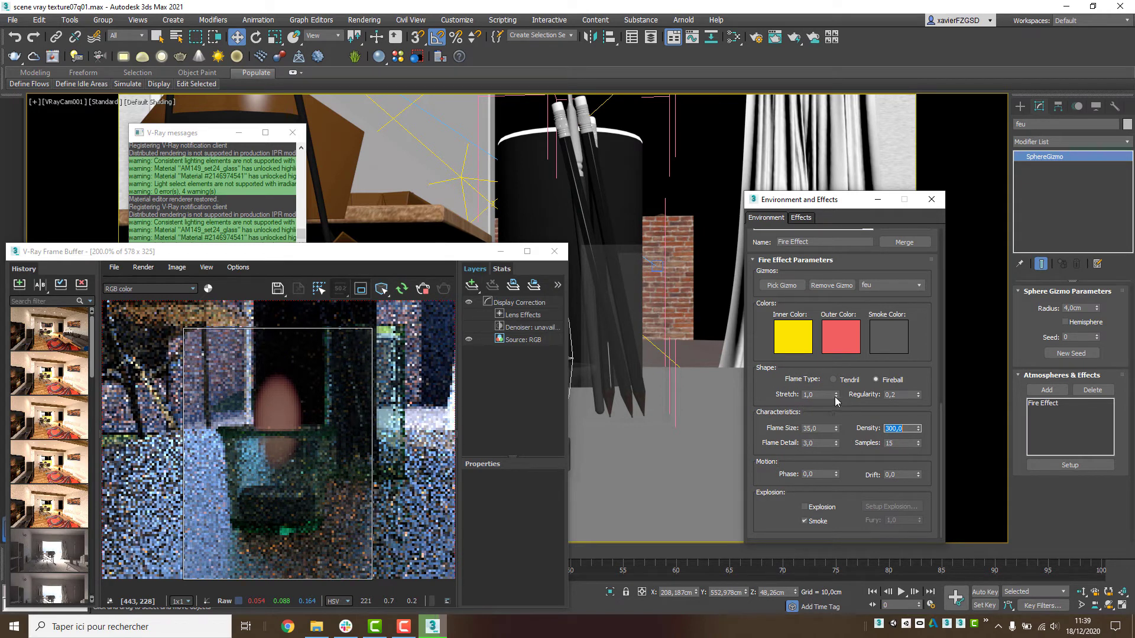
# Step: Lower the flame's Stretch to 0.3, comparing the render with values of 0.4 and 0.5
pyautogui.moveTo(836, 397)
pyautogui.mouseDown()
pyautogui.moveTo(833, 416)
pyautogui.moveTo(838, 401)
pyautogui.mouseUp()
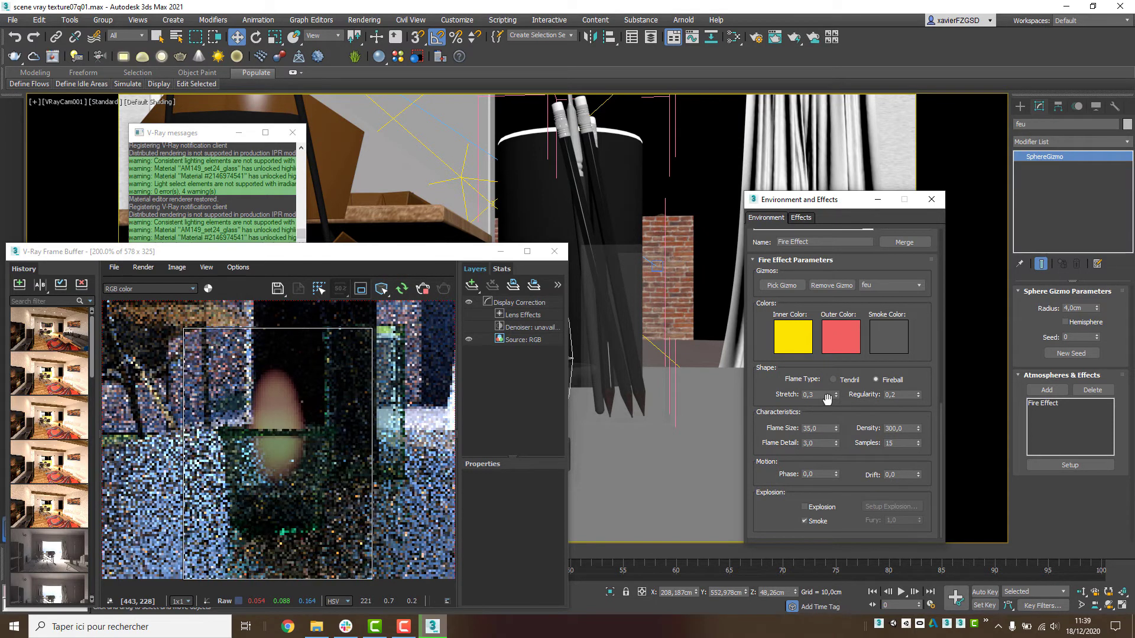
pyautogui.click(836, 395)
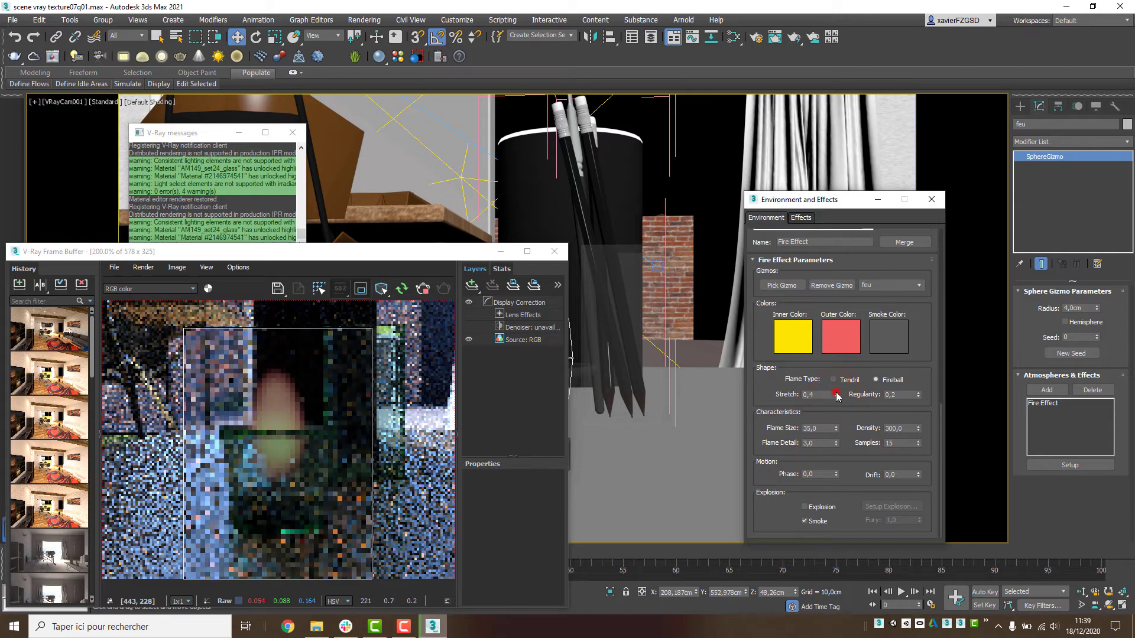
pyautogui.click(836, 392)
pyautogui.click(836, 392)
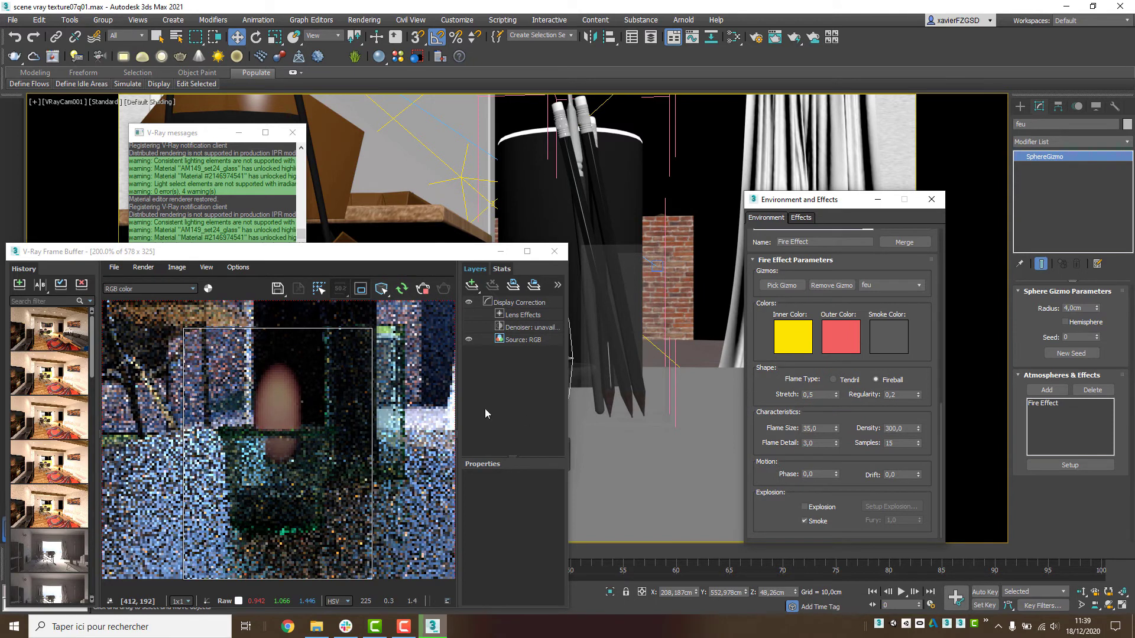
pyautogui.click(836, 397)
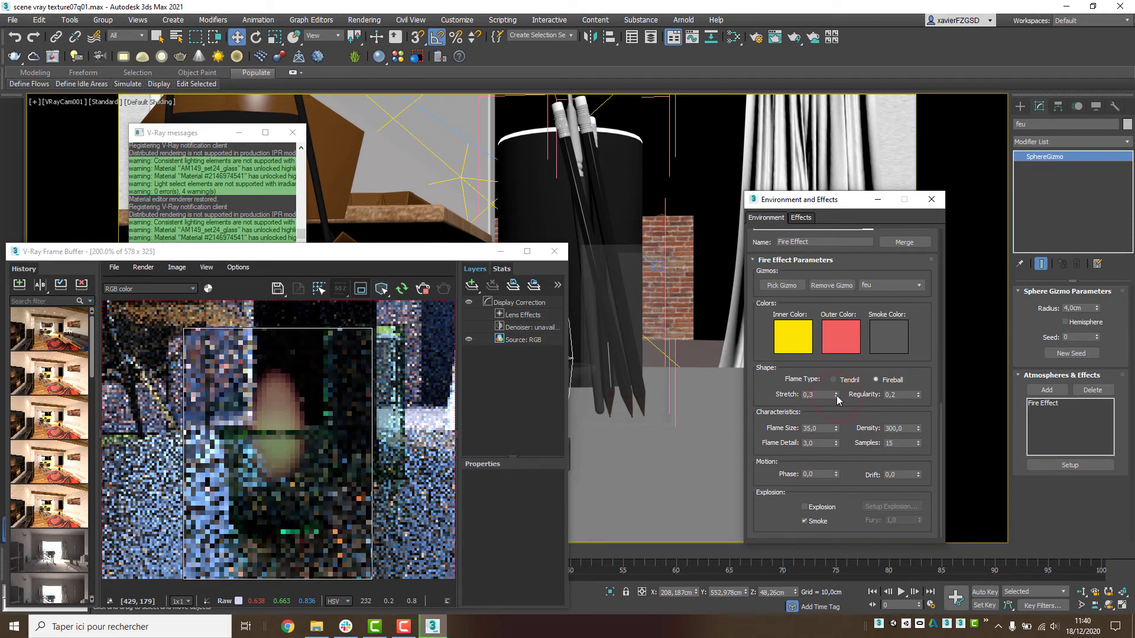
pyautogui.click(836, 397)
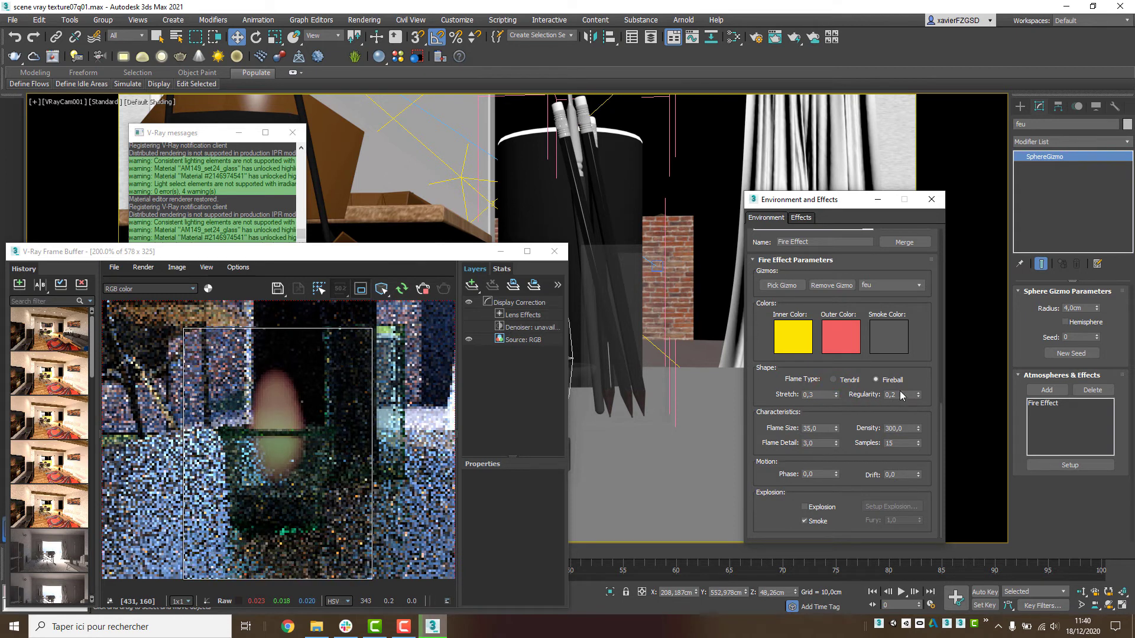
# Step: Test the flame's Regularity at 1.0 and 0.5 in the interactive render, and restore it to 0.2
pyautogui.moveTo(918, 396); pyautogui.dragTo(920, 335)
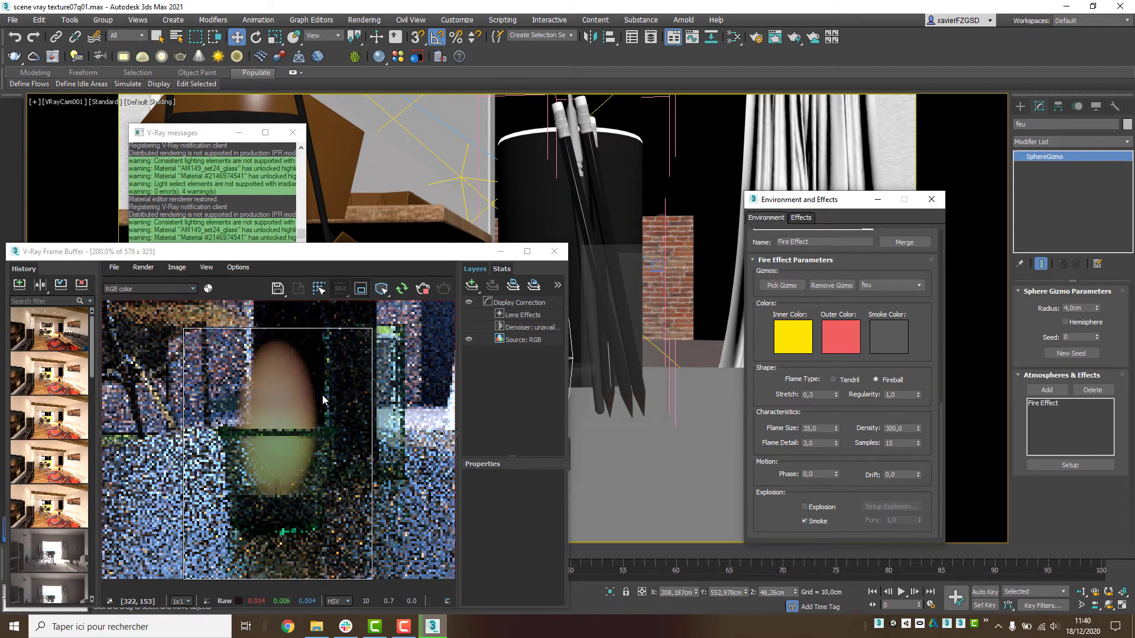
pyautogui.moveTo(443, 253); pyautogui.dragTo(302, 248)
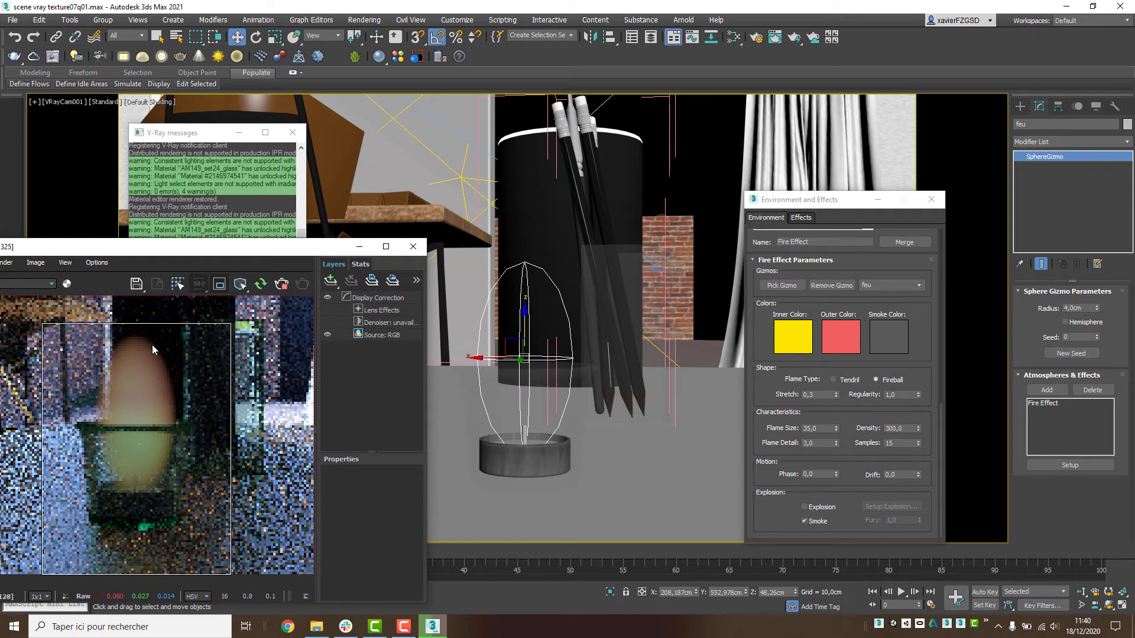
pyautogui.moveTo(130, 246); pyautogui.dragTo(221, 255)
pyautogui.click(906, 396)
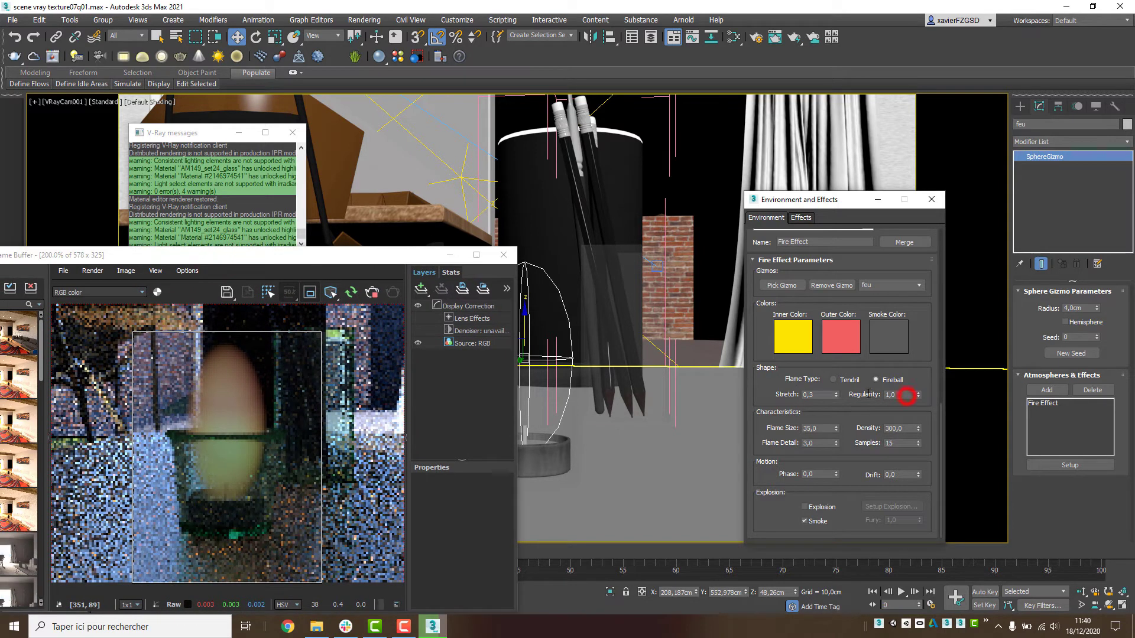
pyautogui.doubleClick(903, 394)
pyautogui.press('Return')
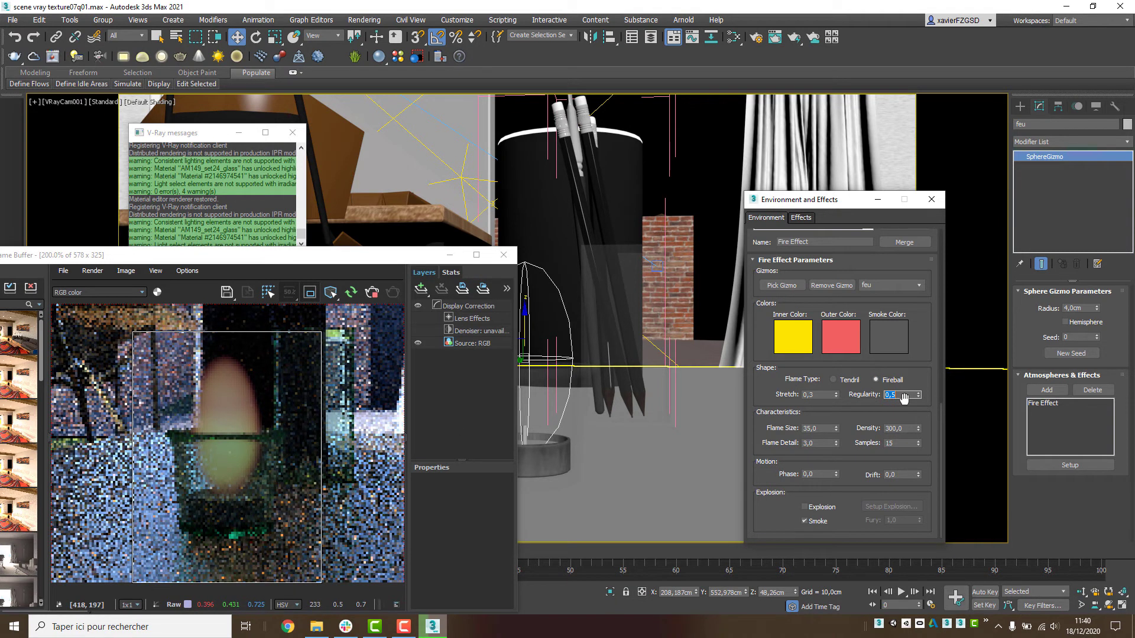
pyautogui.write('2')
pyautogui.press('Return')
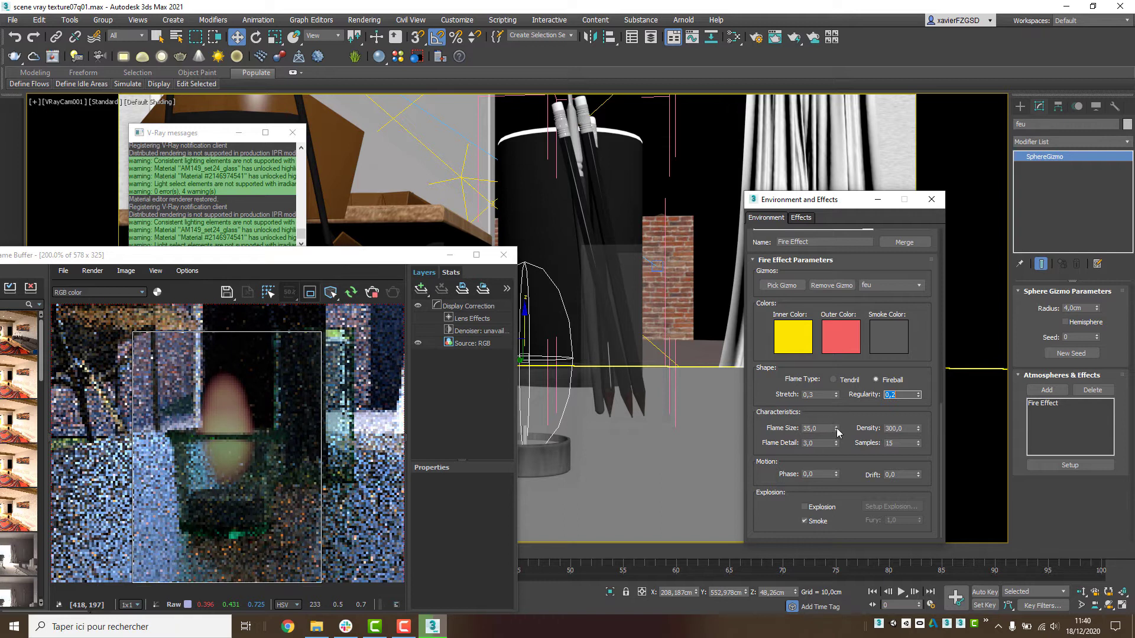
# Step: Try Flame Size values of about 36 in the interactive render, and restore the size to 35
pyautogui.moveTo(836, 433); pyautogui.dragTo(818, 416)
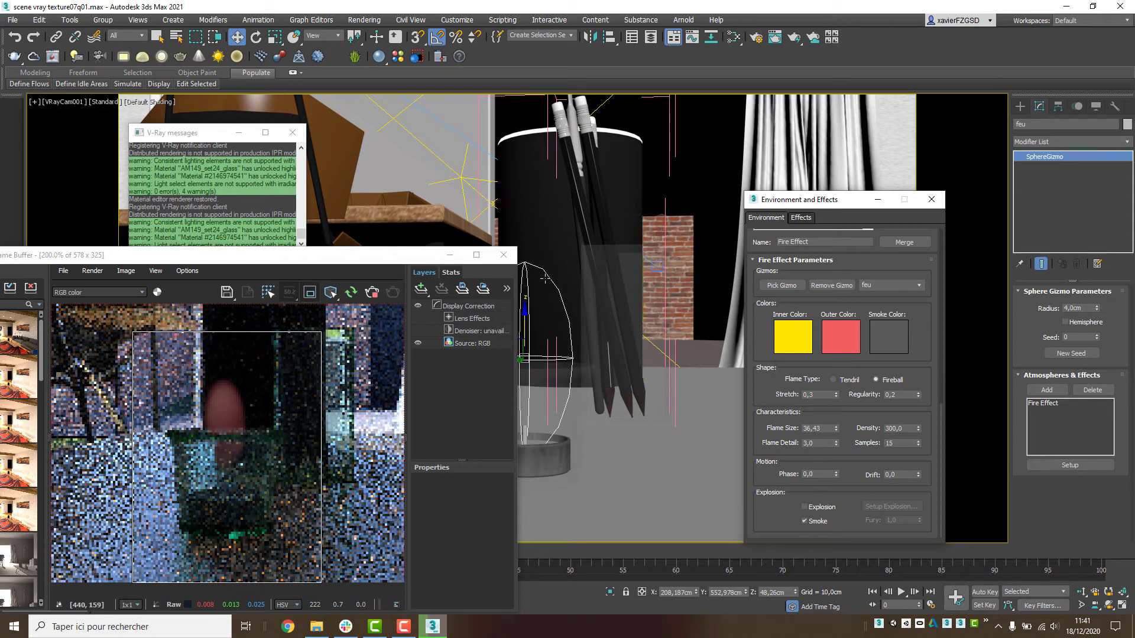
pyautogui.click(835, 430)
pyautogui.moveTo(831, 443); pyautogui.dragTo(831, 445)
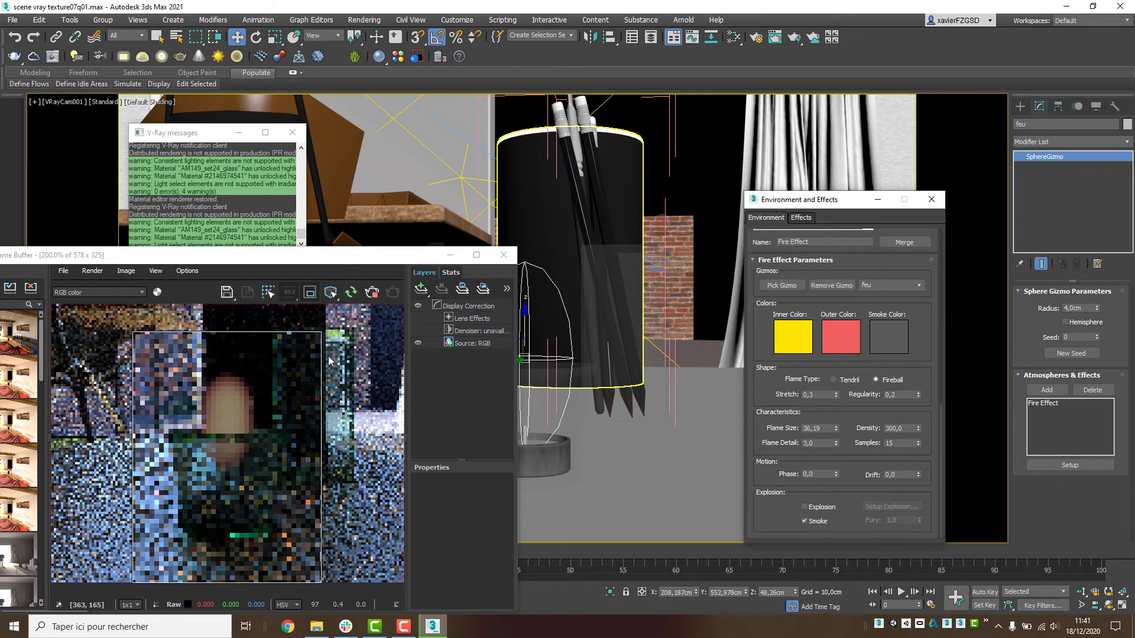
pyautogui.moveTo(835, 430); pyautogui.dragTo(832, 438)
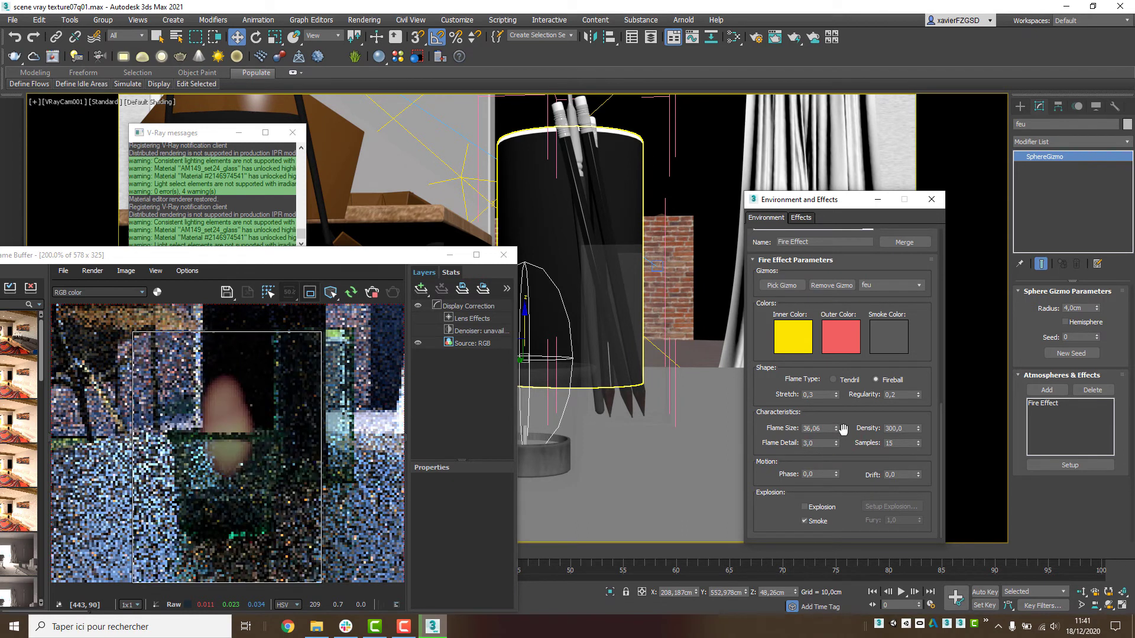
pyautogui.click(826, 428)
pyautogui.write('35')
pyautogui.press('Return')
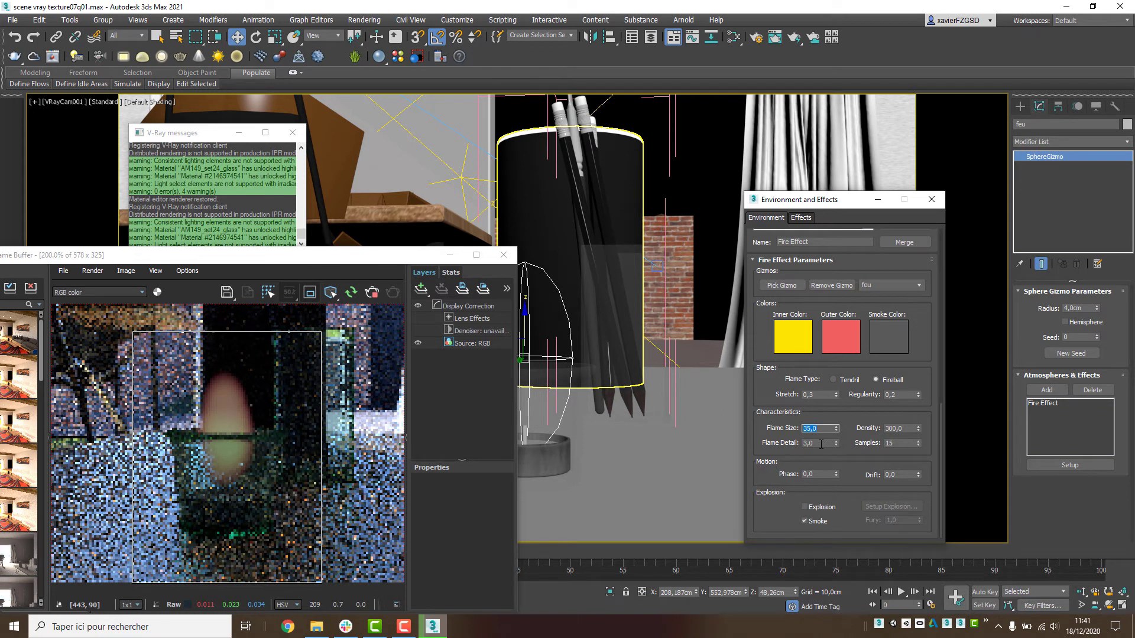
# Step: Test the Flame Detail at about 1.55 and 3.63, and restore it to 3
pyautogui.moveTo(835, 445); pyautogui.dragTo(832, 534)
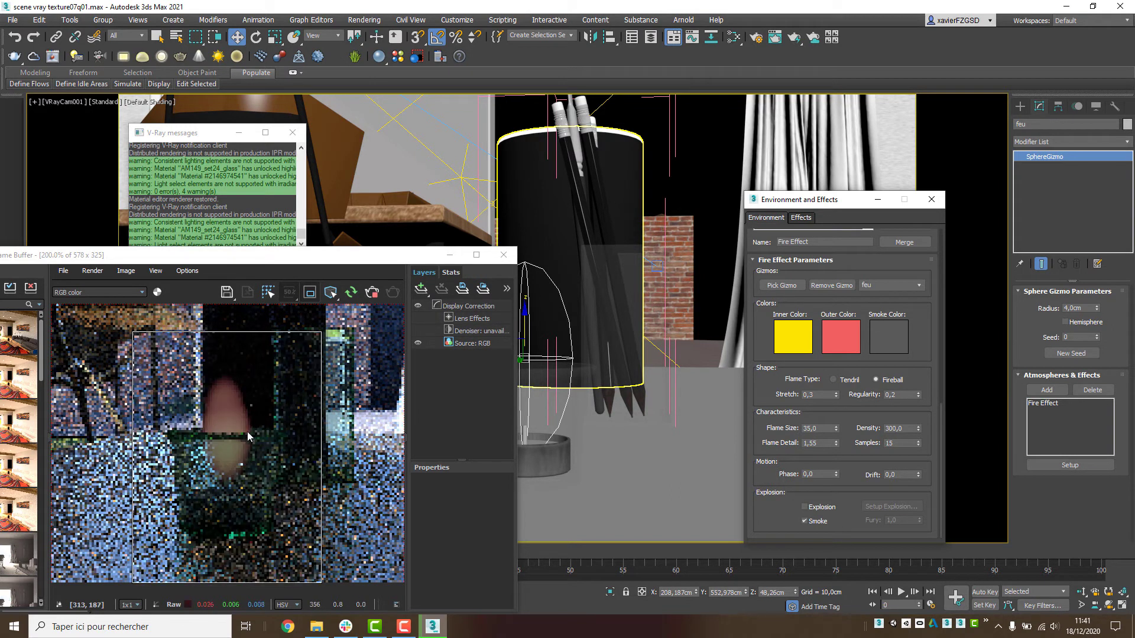
pyautogui.moveTo(835, 445); pyautogui.dragTo(835, 361)
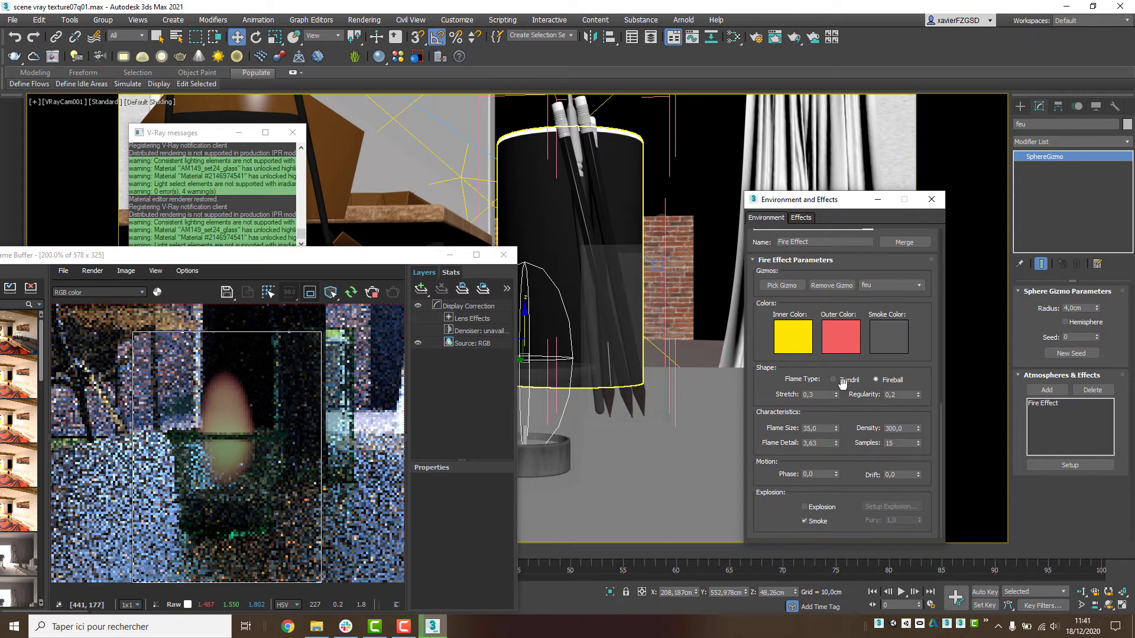
pyautogui.click(829, 444)
pyautogui.write('3')
pyautogui.press('Return')
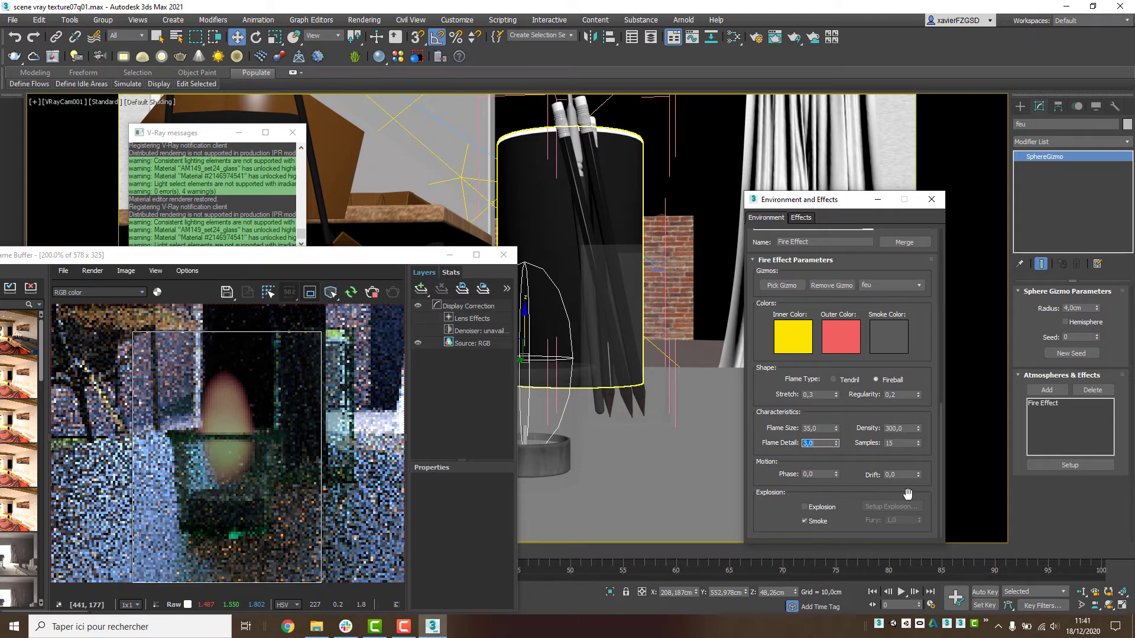
# Step: Raise the Fire Effect's Samples to 25 and its Density to 600
pyautogui.click(899, 443)
pyautogui.write('2')
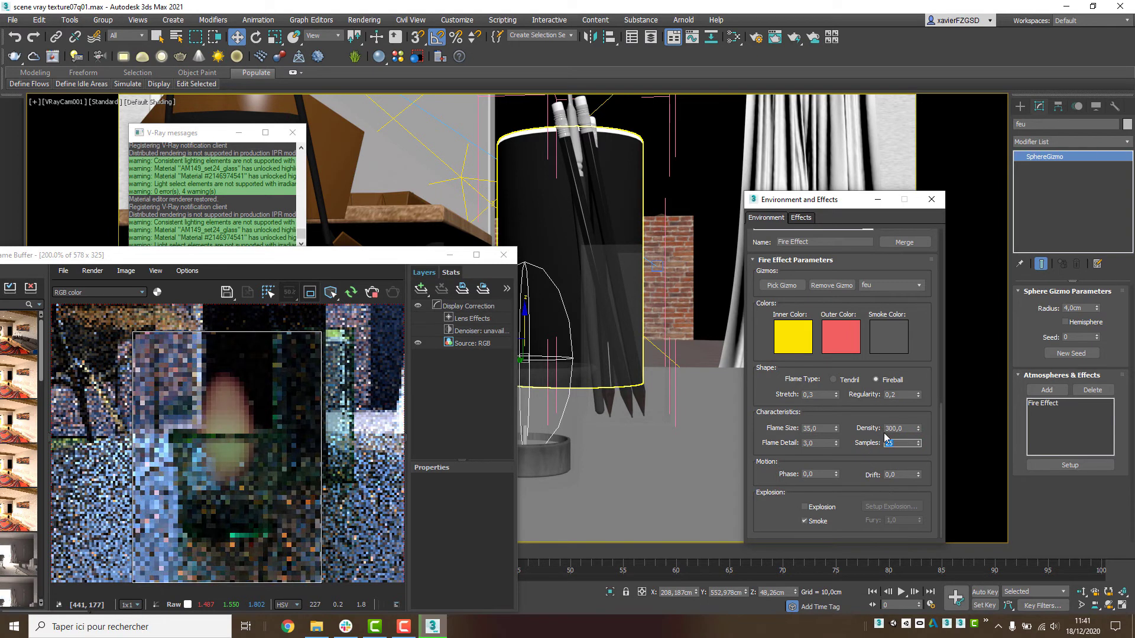
pyautogui.click(902, 429)
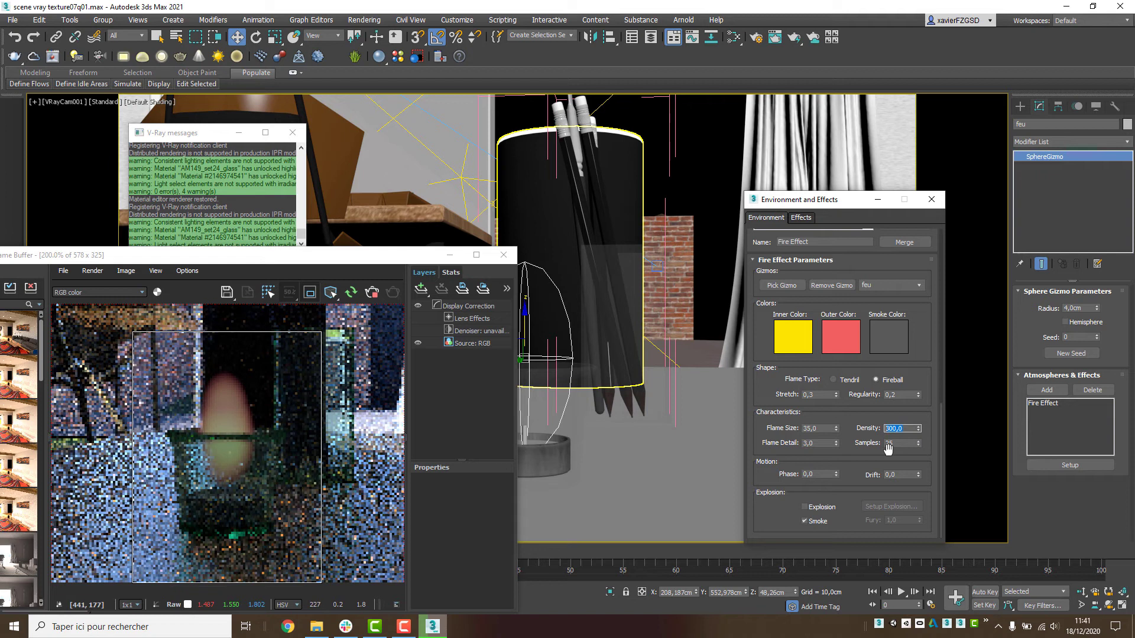
pyautogui.write('600')
pyautogui.press('Return')
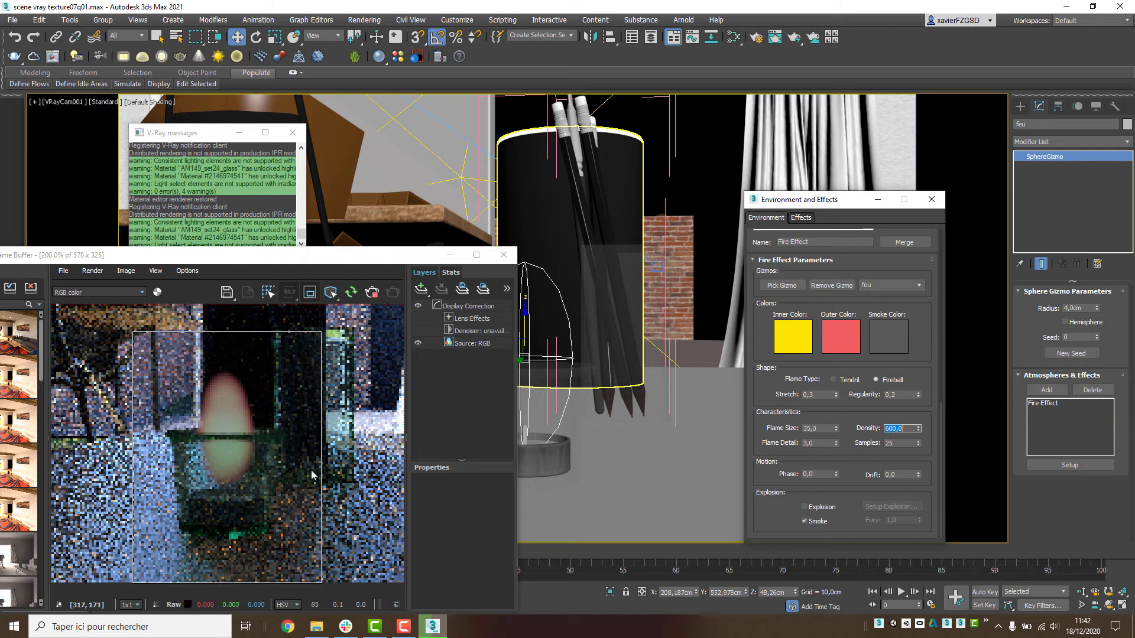
# Step: Try a Stretch of 0.2 on the flame and return it to 0.3
pyautogui.click(816, 395)
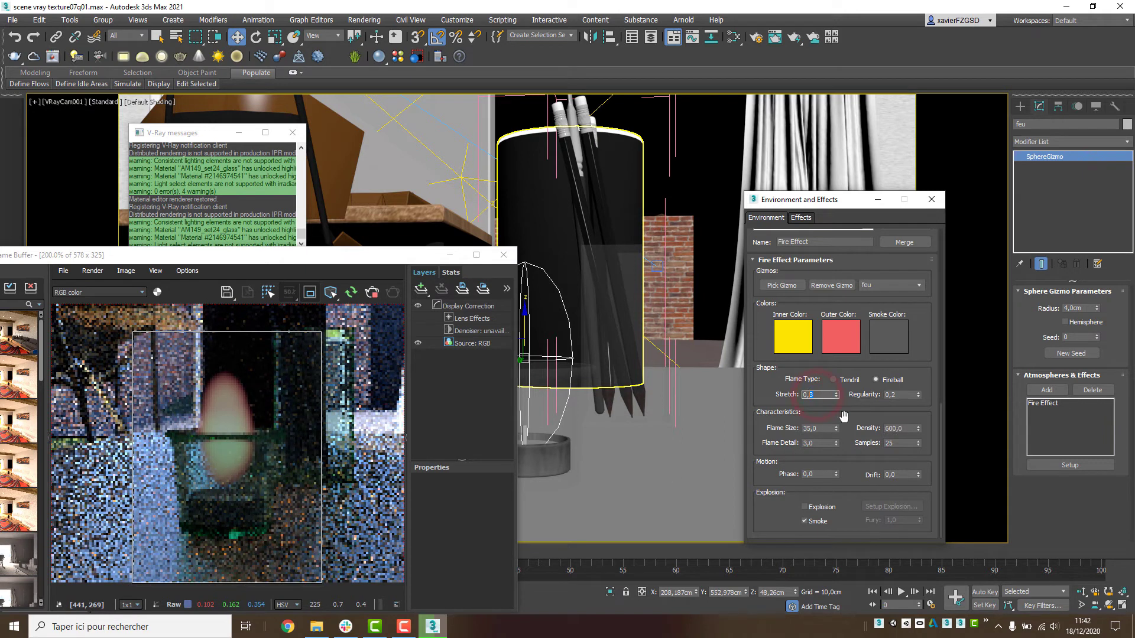
pyautogui.write('0,2')
pyautogui.press('Return')
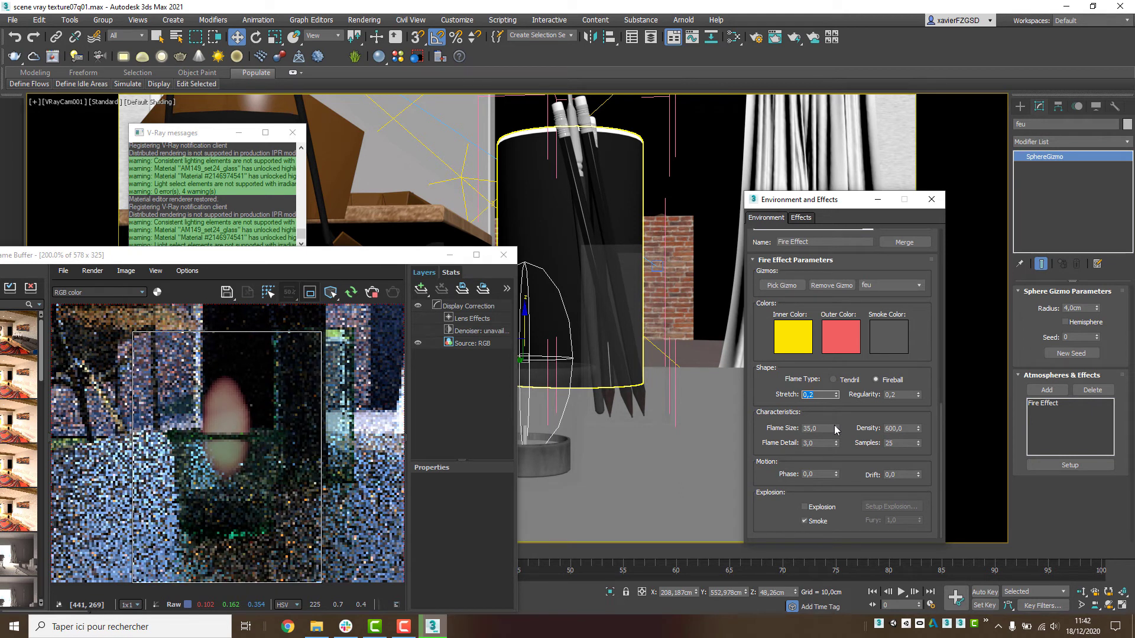
pyautogui.write('0,3')
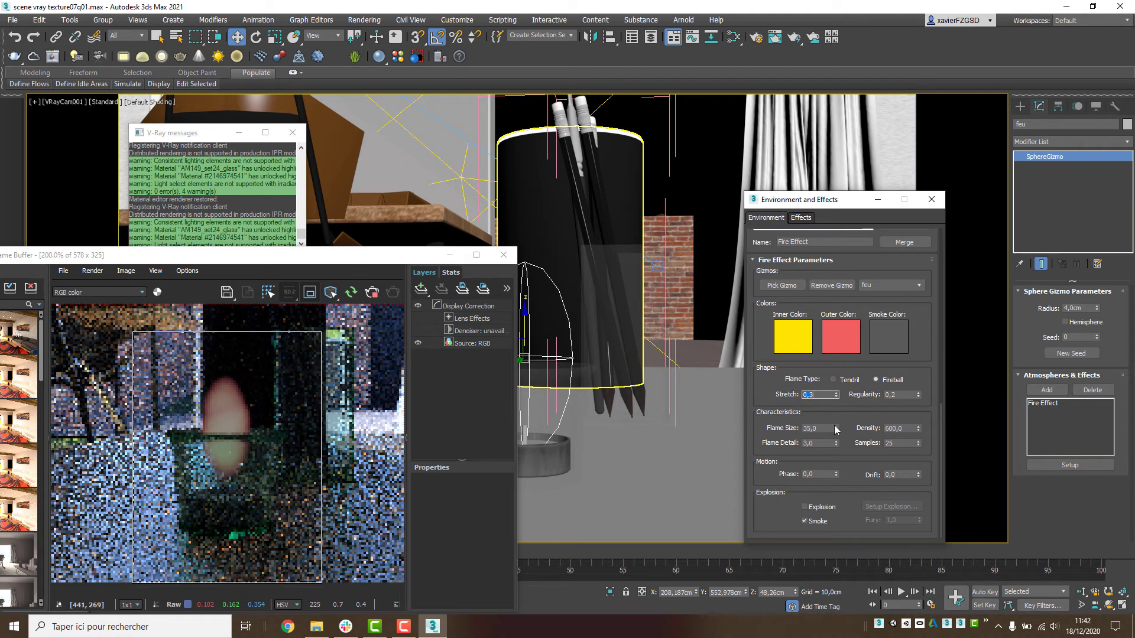
# Step: Try Flame Size values of about 34,73, 20 and 35 in the interactive render, and set the size to 25
pyautogui.press('Return')
pyautogui.click(826, 428)
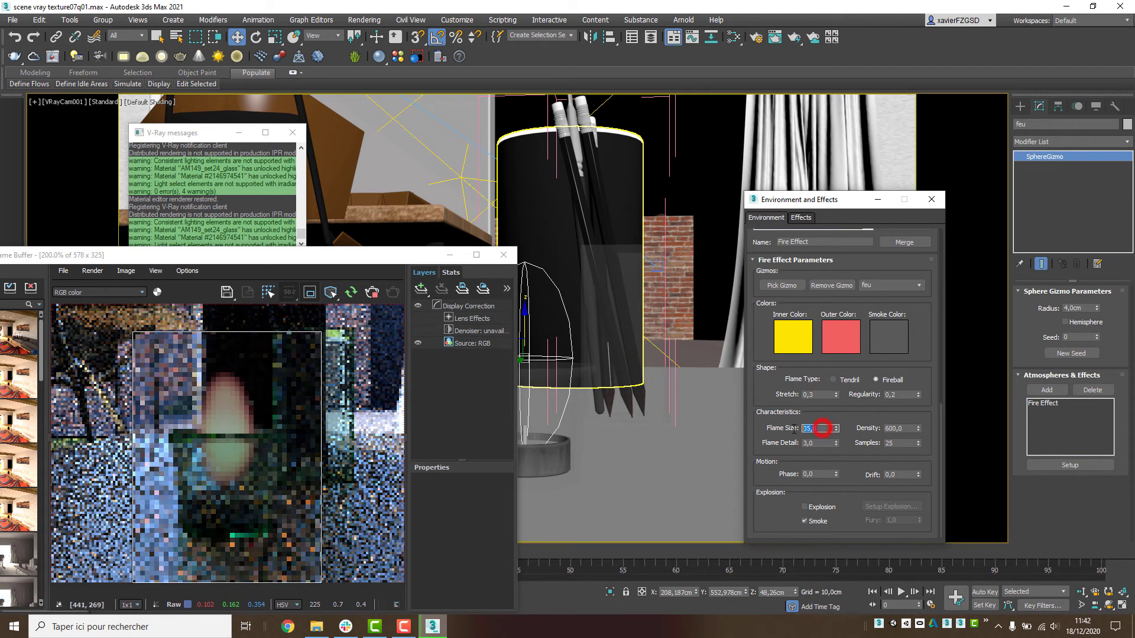
pyautogui.click(836, 432)
pyautogui.moveTo(836, 431); pyautogui.dragTo(832, 447)
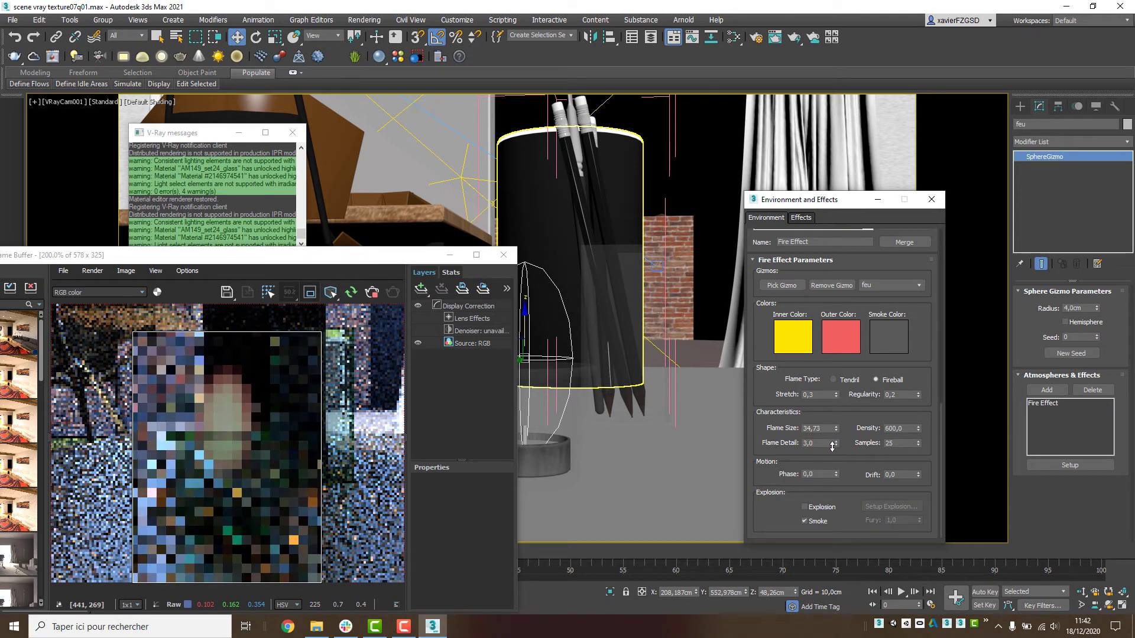
pyautogui.doubleClick(826, 430)
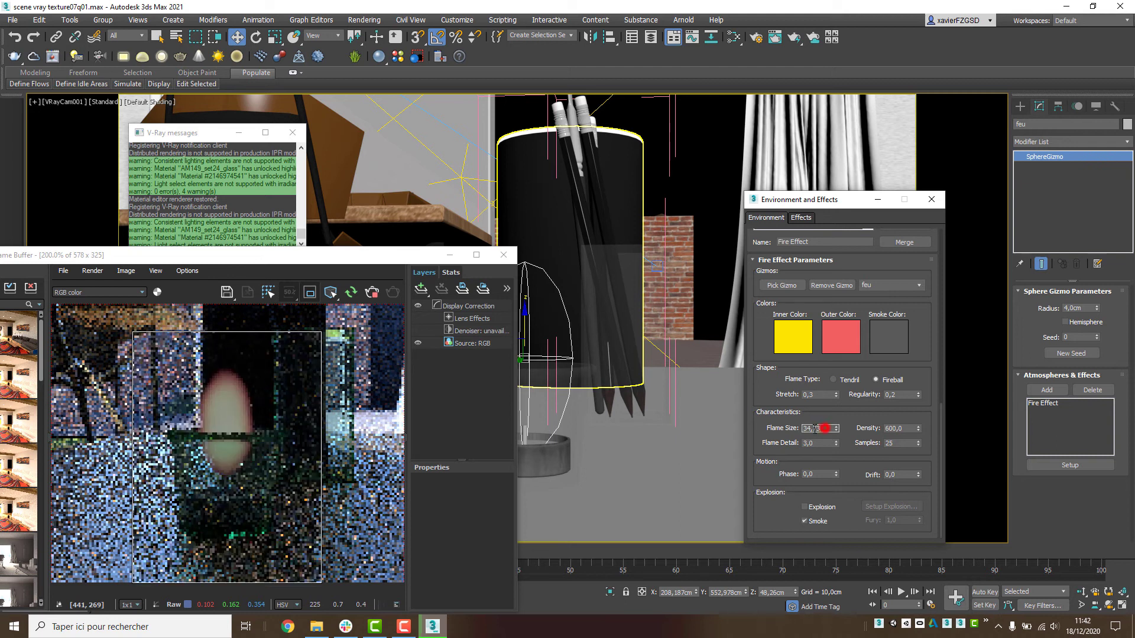
pyautogui.write('20')
pyautogui.press('Return')
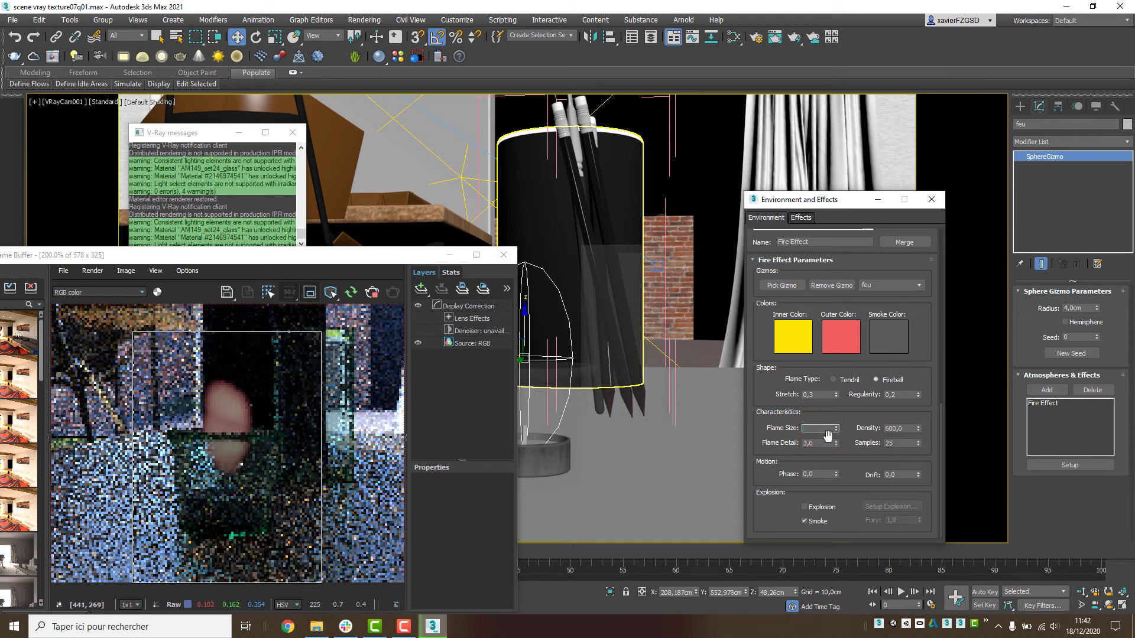
pyautogui.write('25')
pyautogui.press('Return')
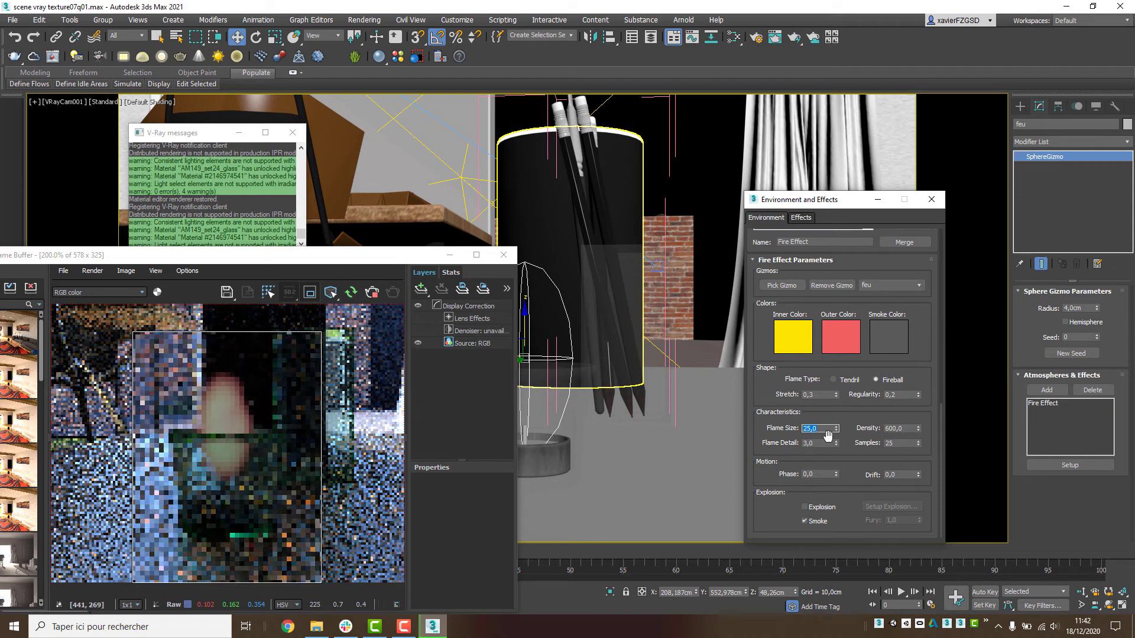
pyautogui.write('35')
pyautogui.press('Return')
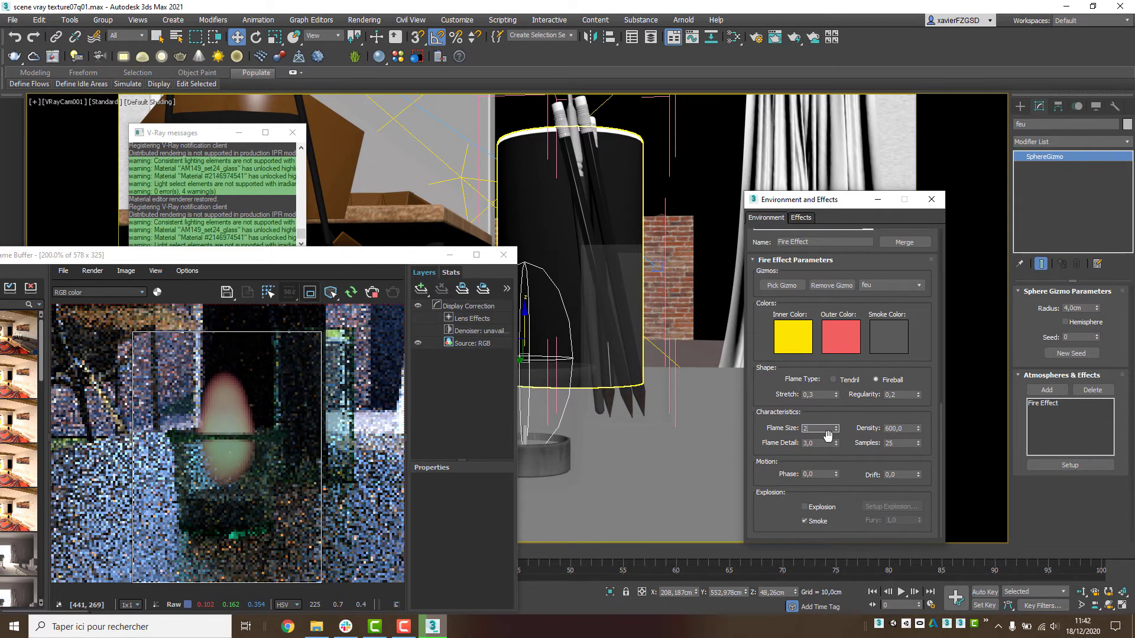
pyautogui.write('25')
pyautogui.press('Return')
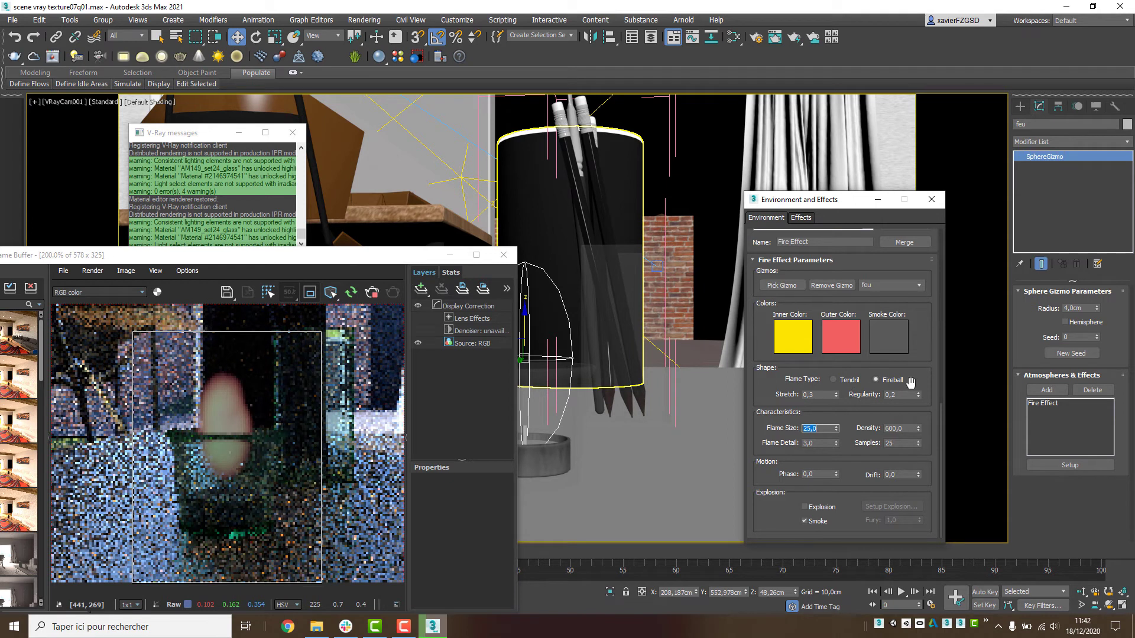
# Step: Set the flame's Regularity to 0,05 and close the effects settings and the frame buffer
pyautogui.doubleClick(904, 394)
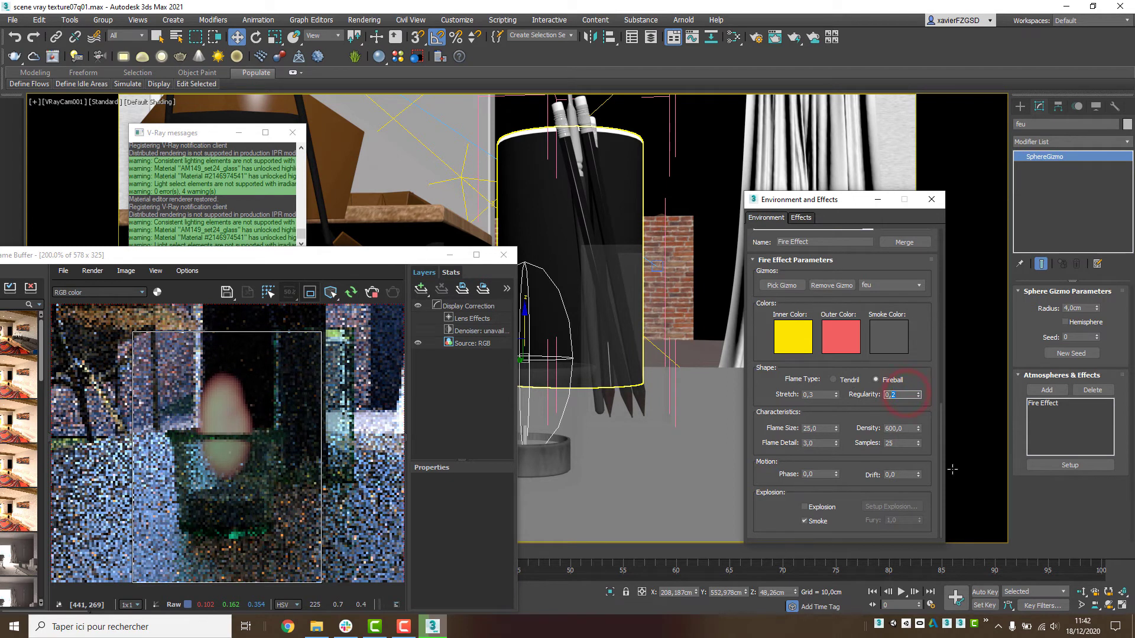
pyautogui.press('Return')
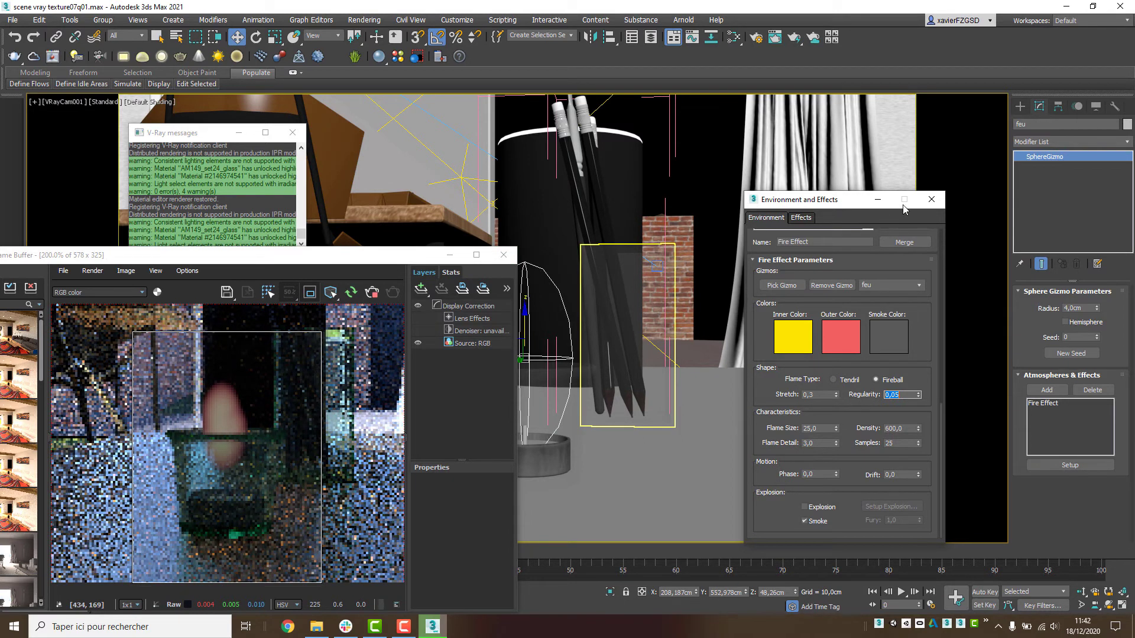
pyautogui.click(929, 204)
pyautogui.click(508, 254)
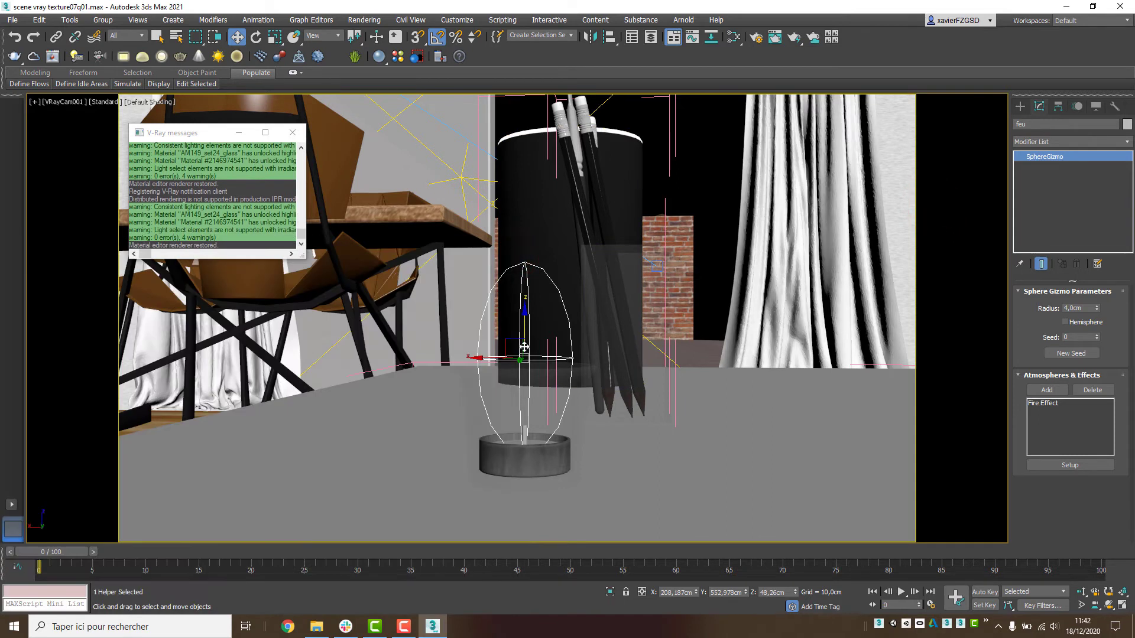
# Step: Create a sphere-type VRayLight on the glass candle with 3D snapping turned on
pyautogui.click(1021, 106)
pyautogui.click(1045, 123)
pyautogui.click(1047, 178)
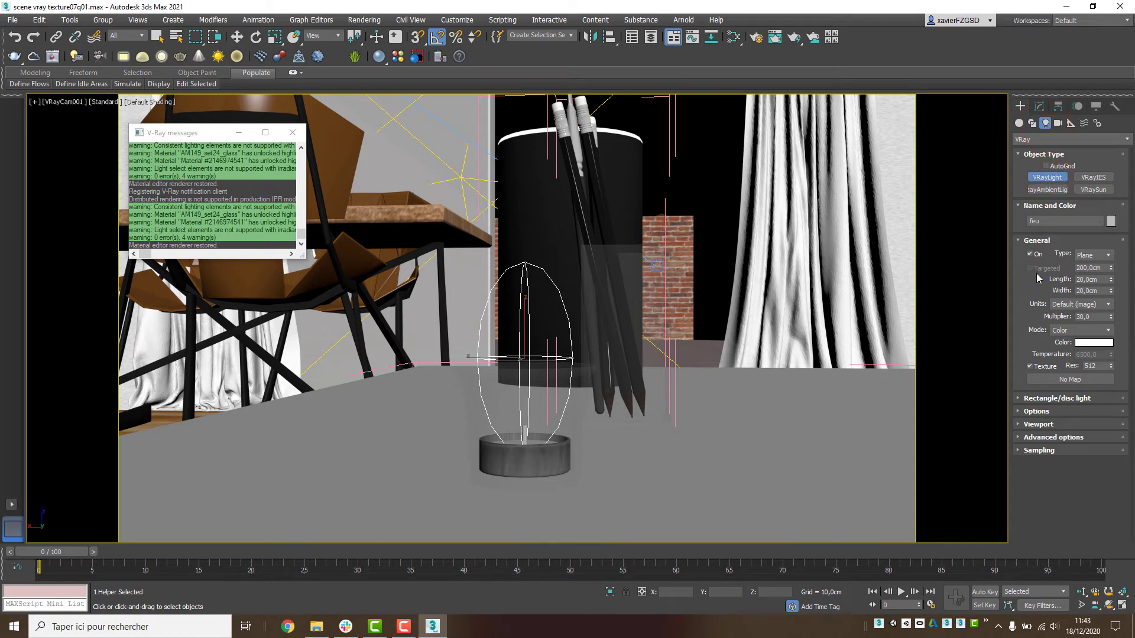
pyautogui.click(1093, 255)
pyautogui.click(1094, 277)
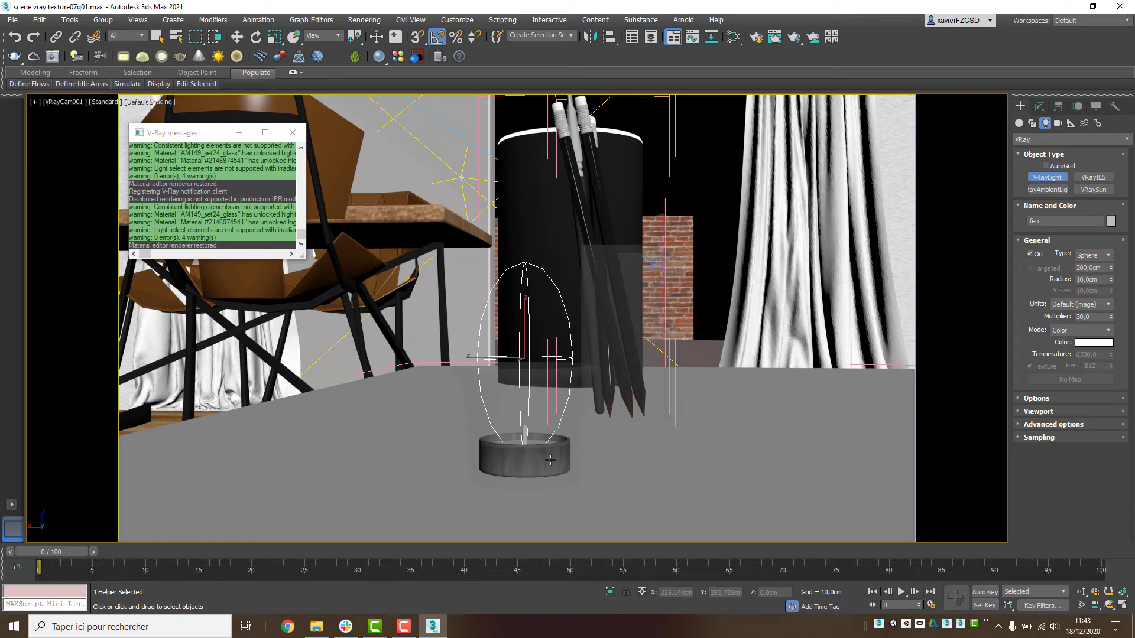
pyautogui.click(419, 38)
pyautogui.click(547, 455)
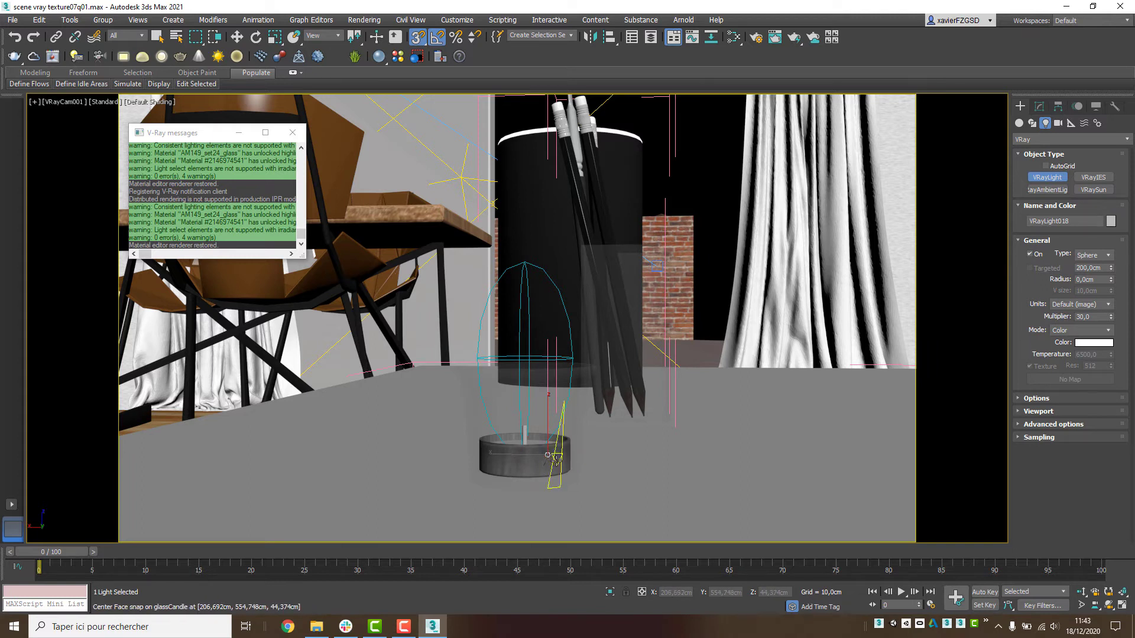
# Step: Set the sphere light's radius to 2 cm and move it above the candle wick, turning snapping off
pyautogui.click(1041, 106)
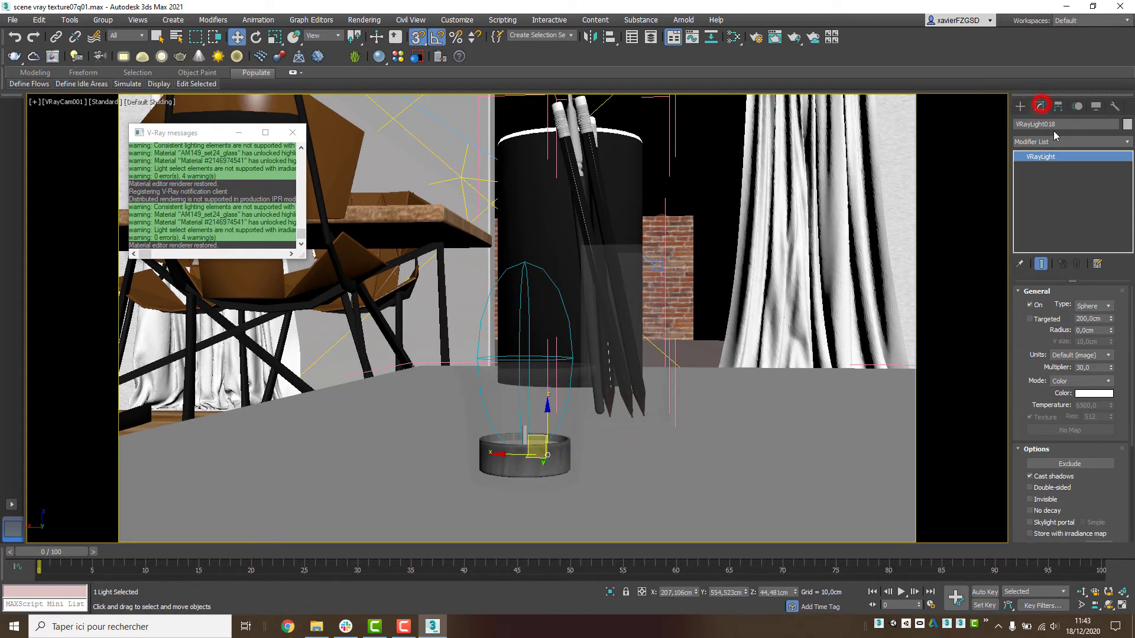
pyautogui.moveTo(1111, 330); pyautogui.dragTo(1060, 329)
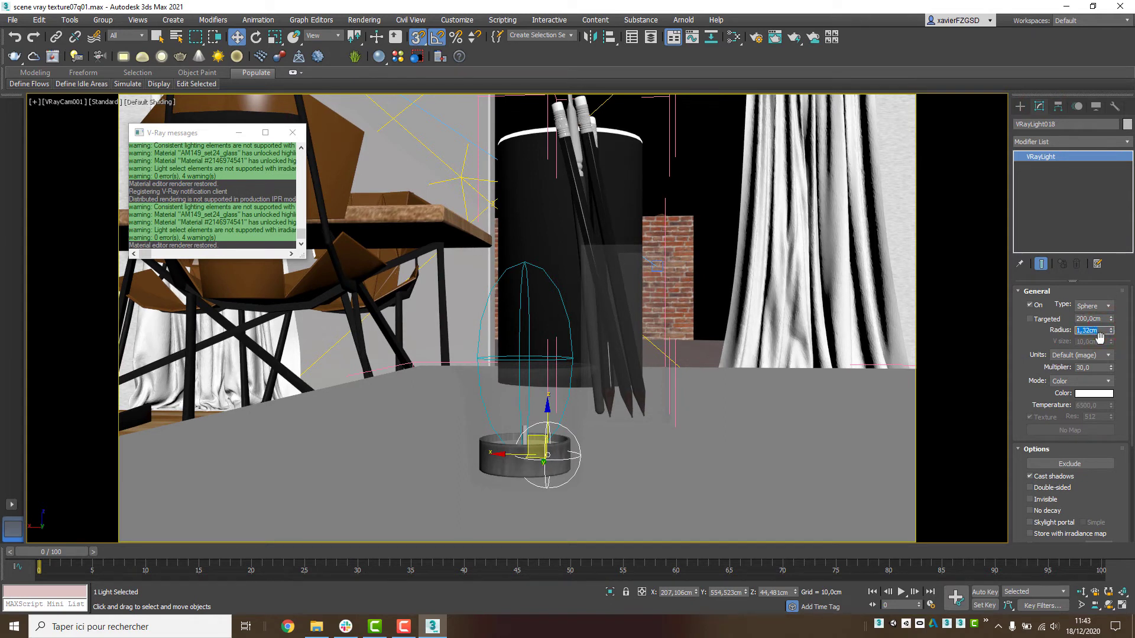
pyautogui.write('2')
pyautogui.press('Return')
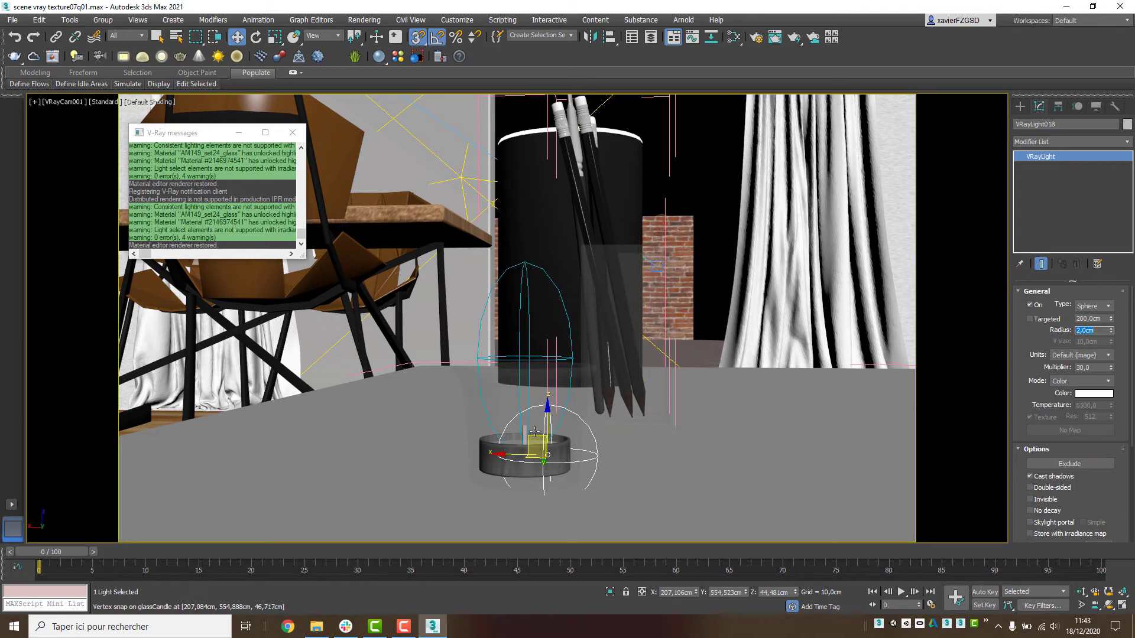
pyautogui.moveTo(533, 435); pyautogui.dragTo(529, 444)
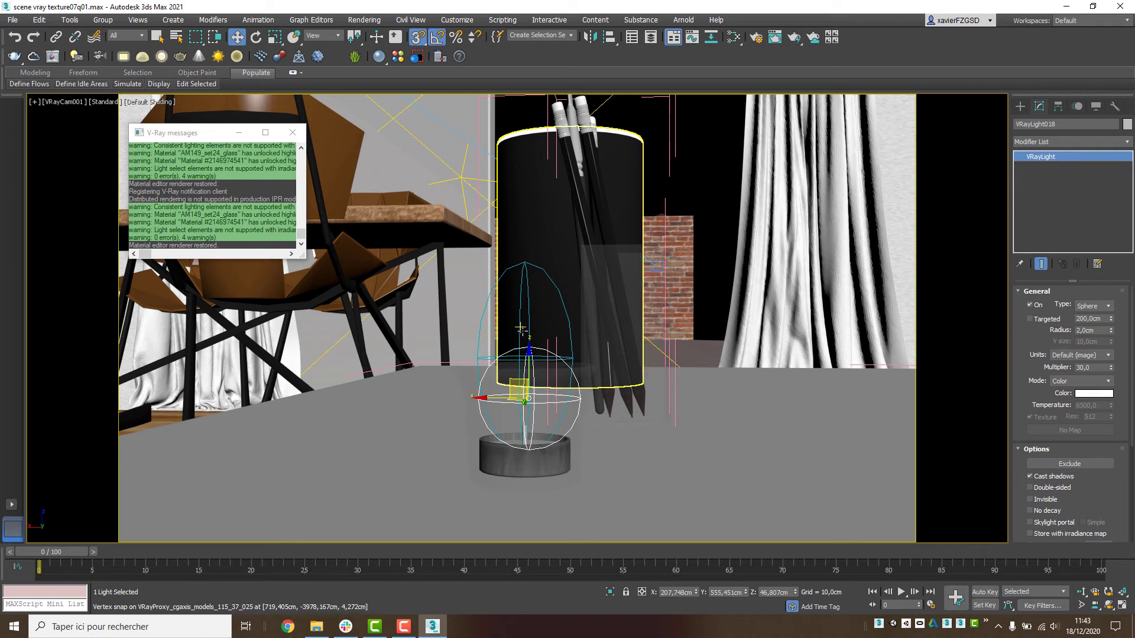
pyautogui.press('s')
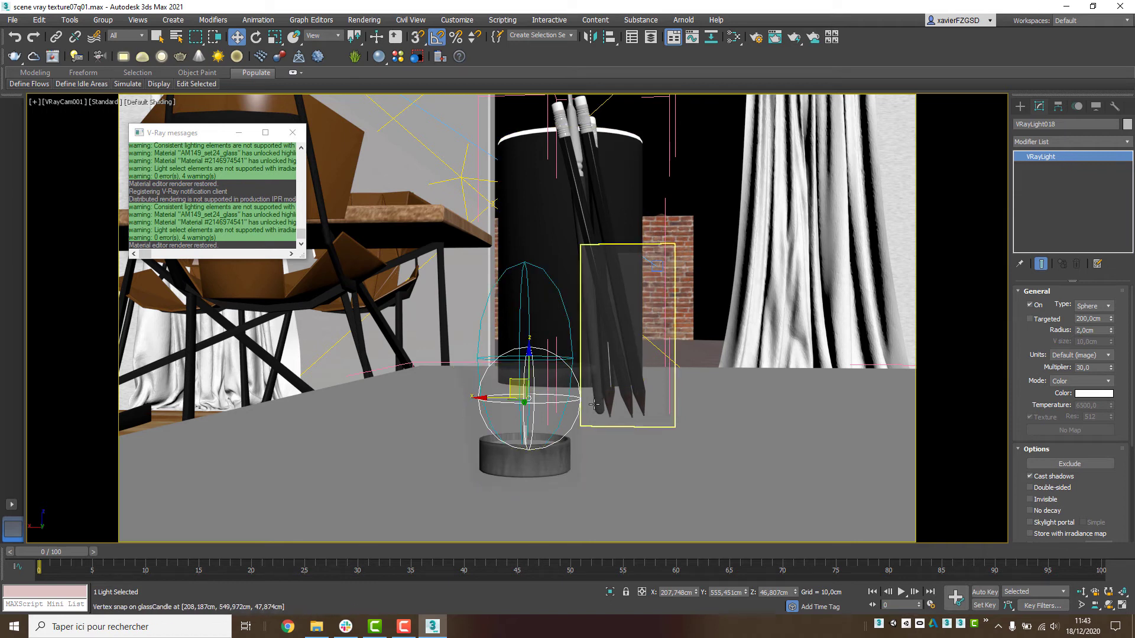
# Step: Try radii of about 1,34 and 1 cm, settle on 1,3 cm, and lower the light around the wick
pyautogui.moveTo(1111, 332); pyautogui.dragTo(1105, 353)
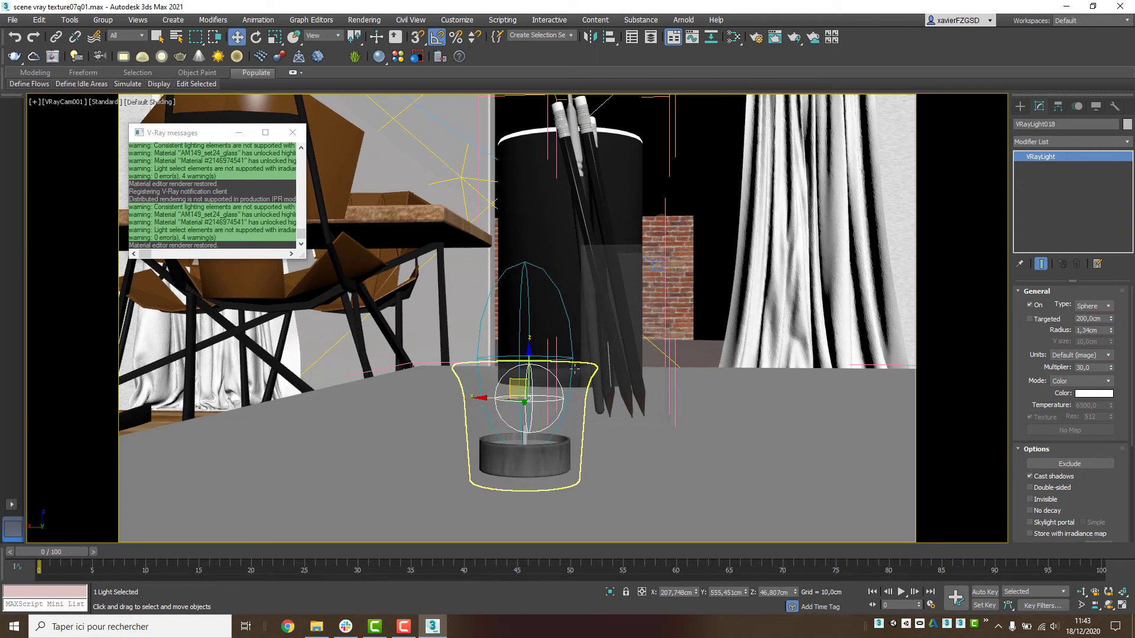
pyautogui.moveTo(530, 366); pyautogui.dragTo(530, 369)
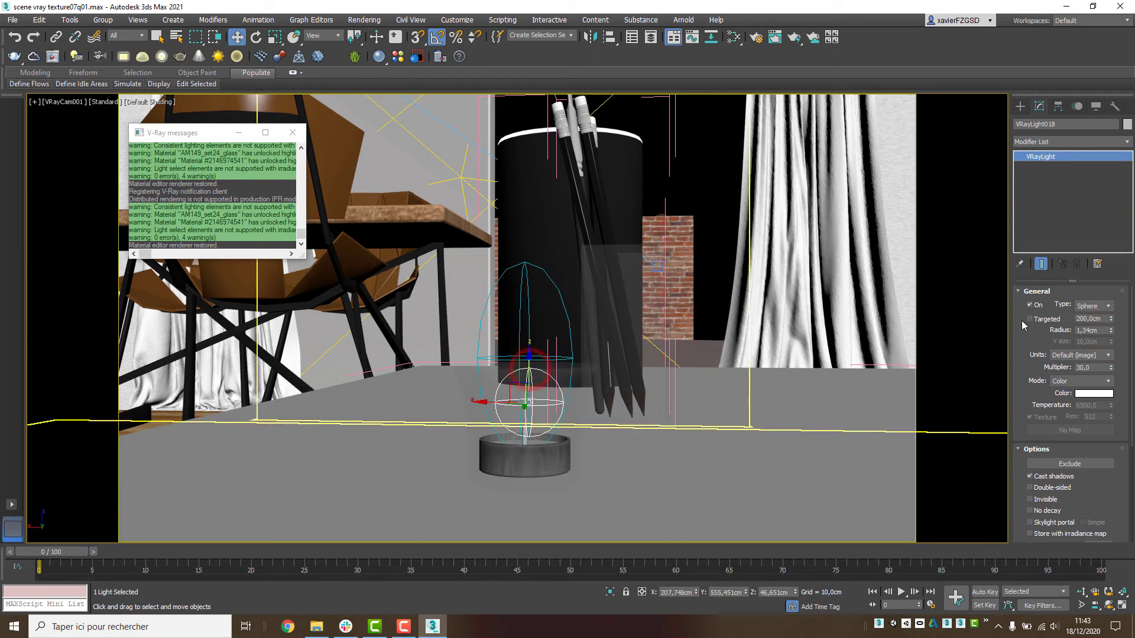
pyautogui.doubleClick(1098, 331)
pyautogui.write('1')
pyautogui.press('Return')
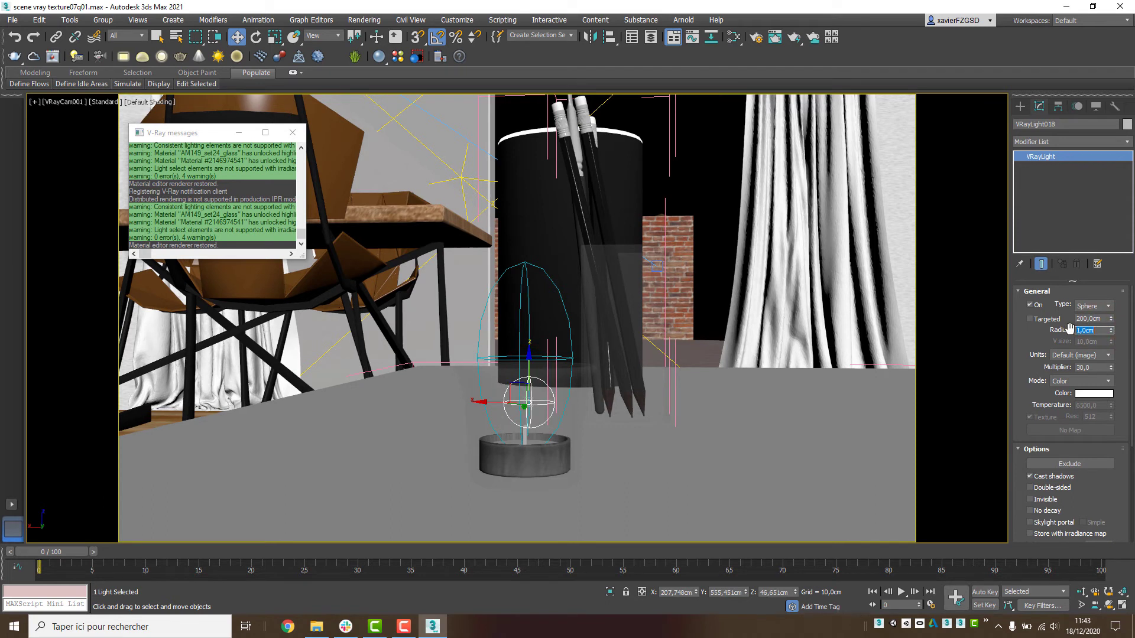
pyautogui.write('1,3')
pyautogui.press('Return')
pyautogui.moveTo(515, 385); pyautogui.dragTo(513, 390)
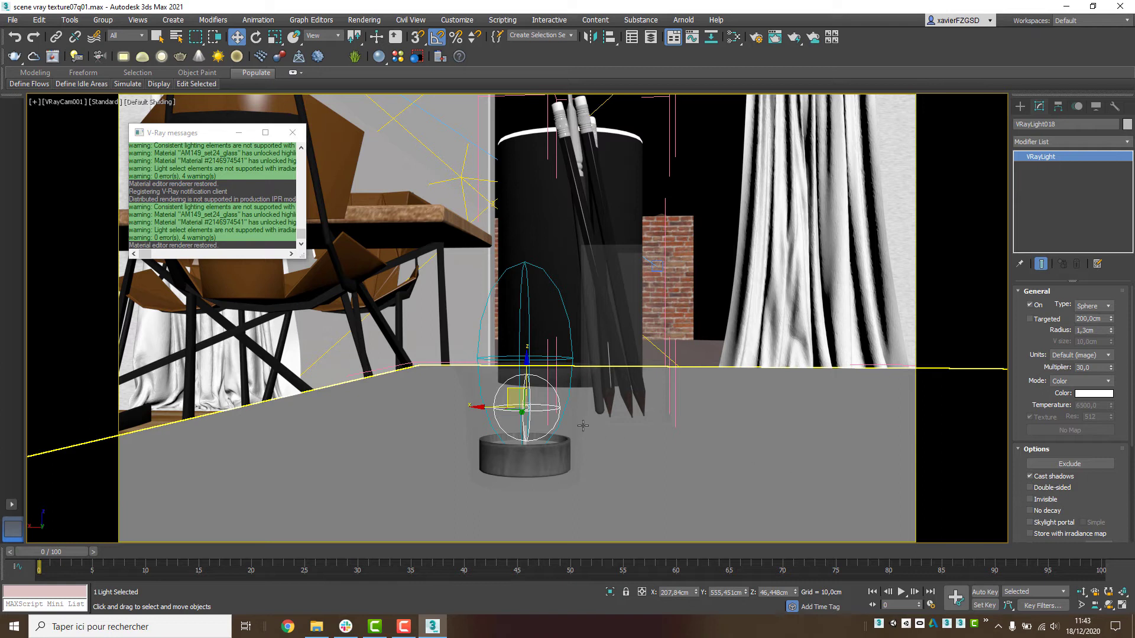
# Step: Make the sphere light invisible and give it a light orange colour of about red 255, green 132, blue 41
pyautogui.click(1045, 500)
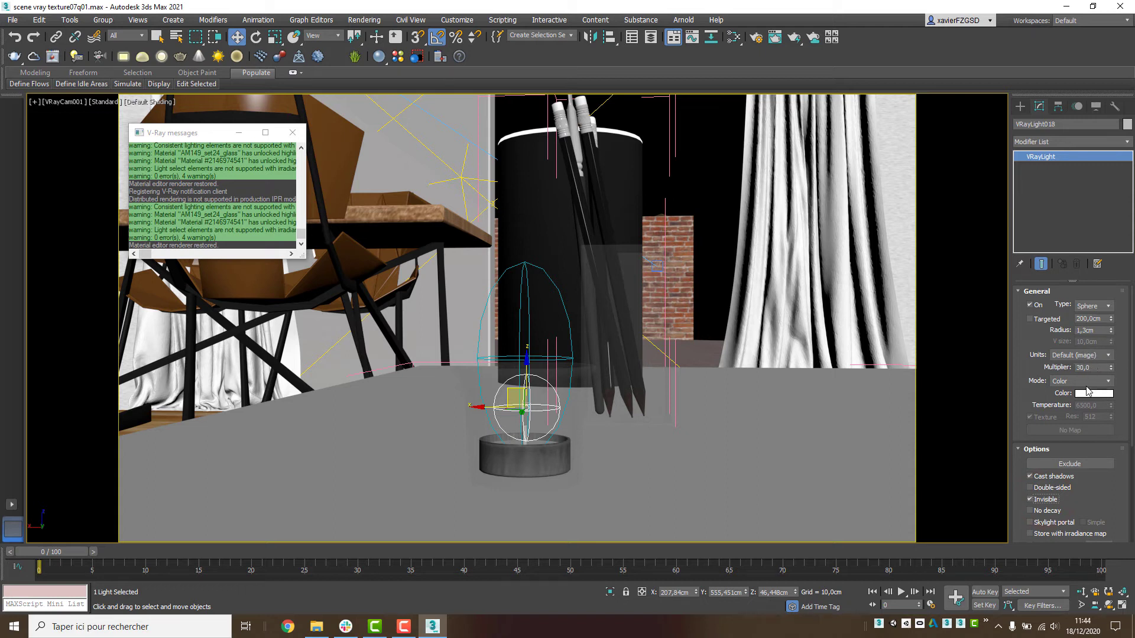
pyautogui.click(1096, 394)
pyautogui.click(434, 127)
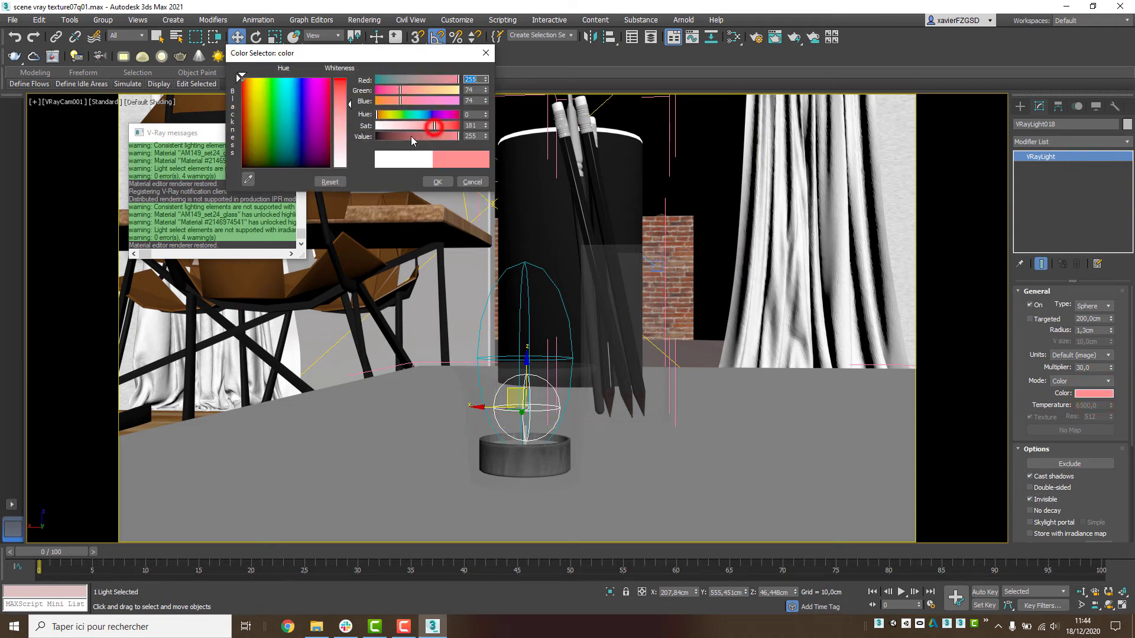
pyautogui.moveTo(388, 101); pyautogui.dragTo(410, 90)
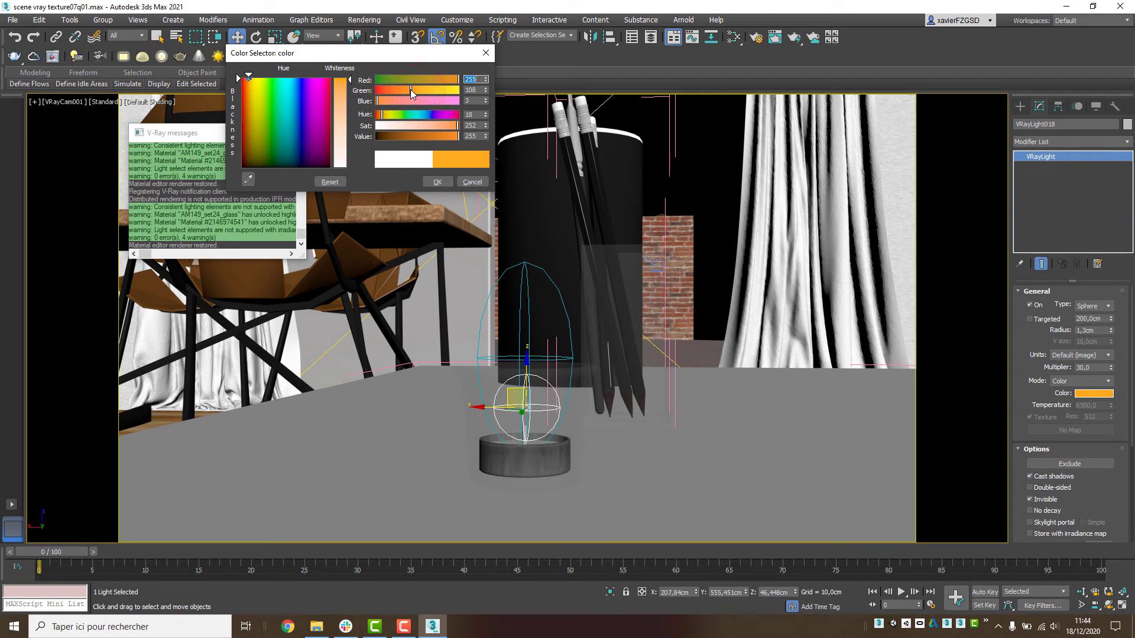
pyautogui.click(446, 126)
pyautogui.moveTo(451, 130); pyautogui.dragTo(445, 130)
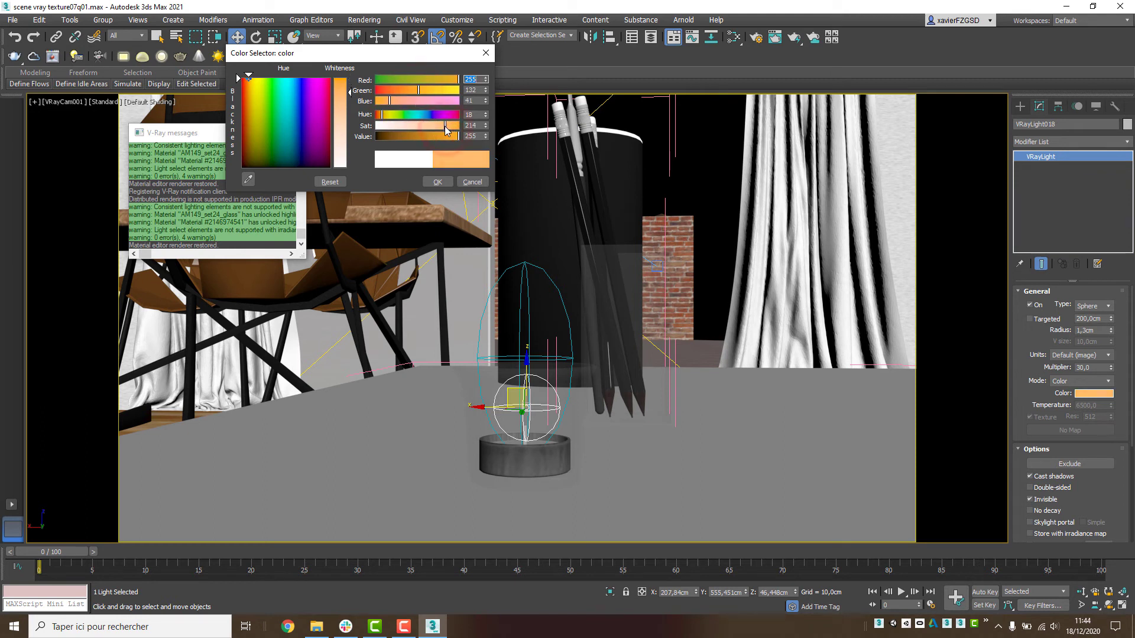
pyautogui.click(437, 182)
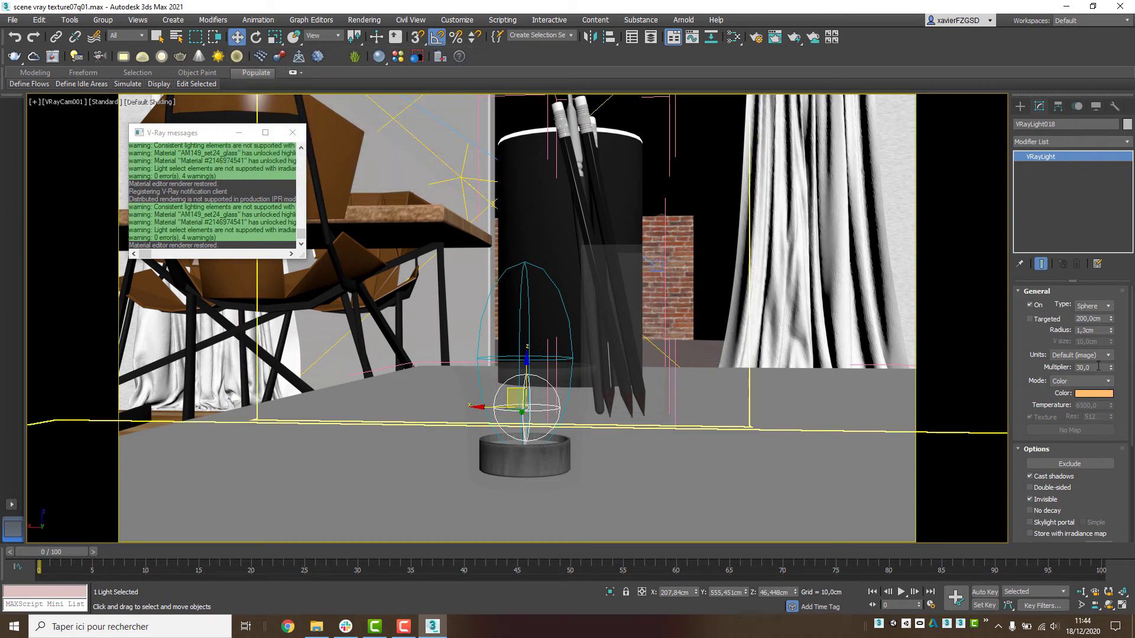
# Step: Set the light's Multiplier to 10 and start an interactive render, moving the frame buffer clear of the candle
pyautogui.doubleClick(1096, 369)
pyautogui.click(60, 57)
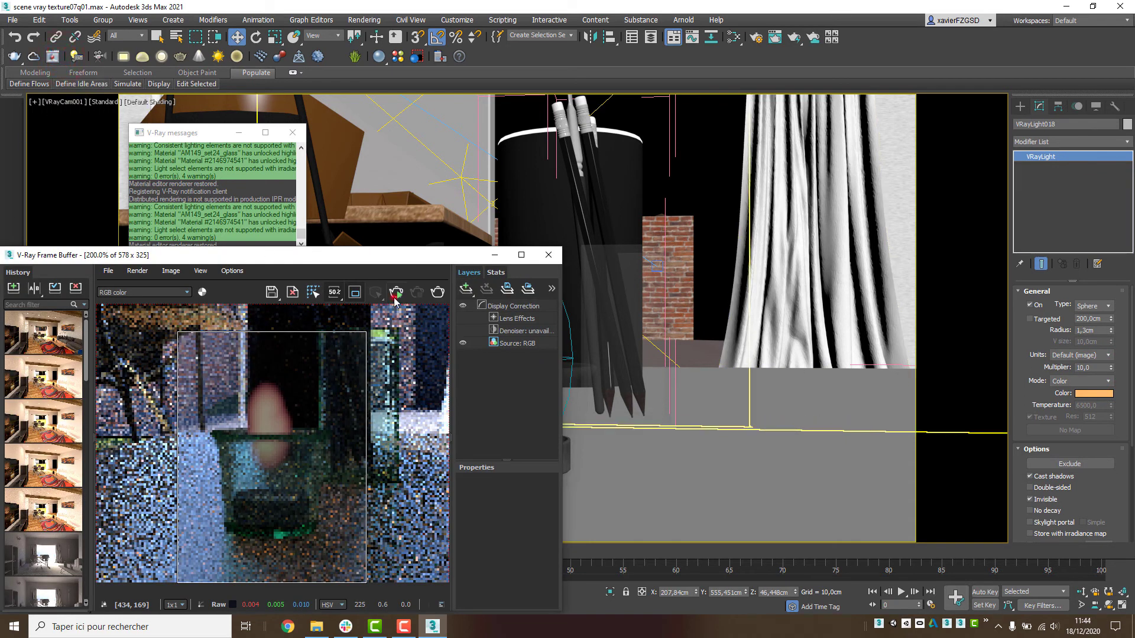
pyautogui.click(395, 295)
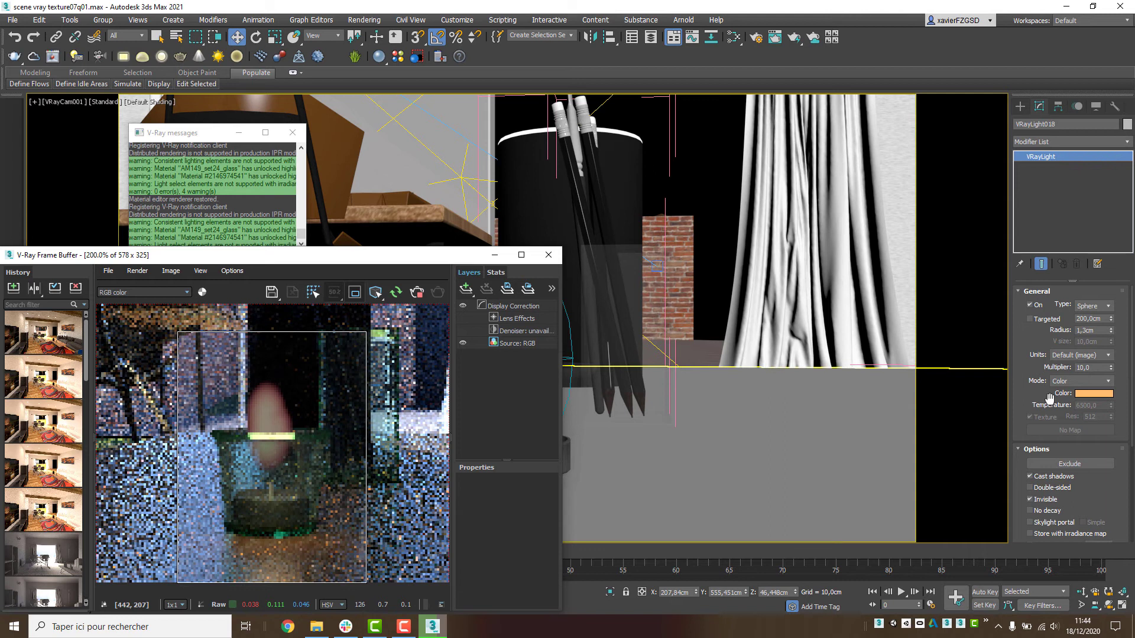
pyautogui.moveTo(482, 254); pyautogui.dragTo(407, 255)
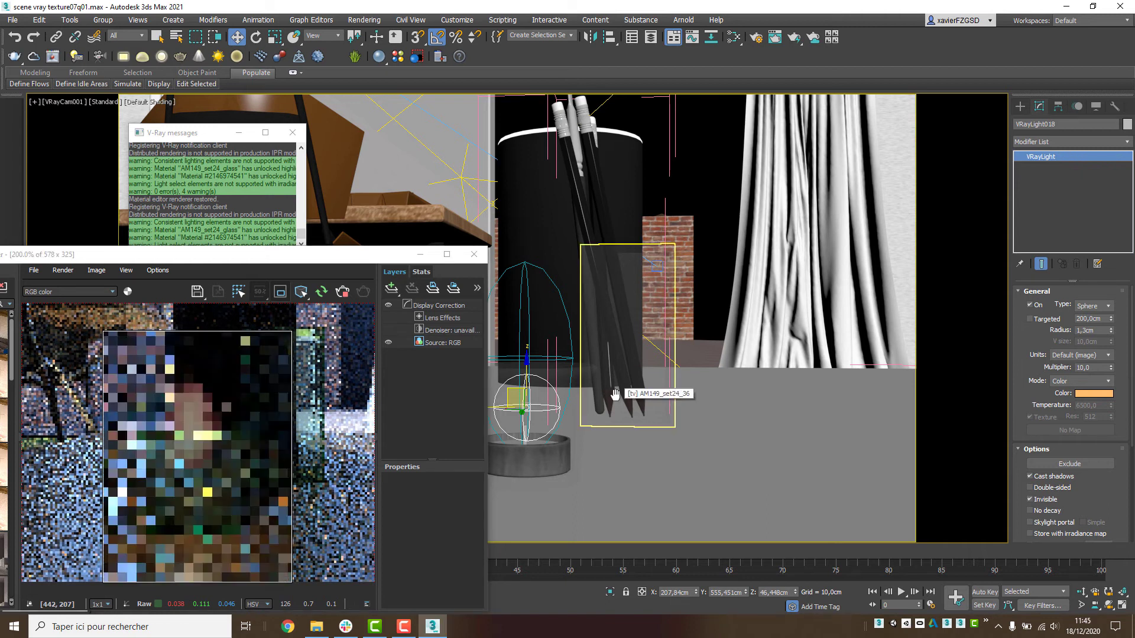
# Step: Centre the light on the candle in the wireframe top view, and return to the VRayCam001 view
pyautogui.press('t')
pyautogui.press('z')
pyautogui.scroll(-1, 612, 396)
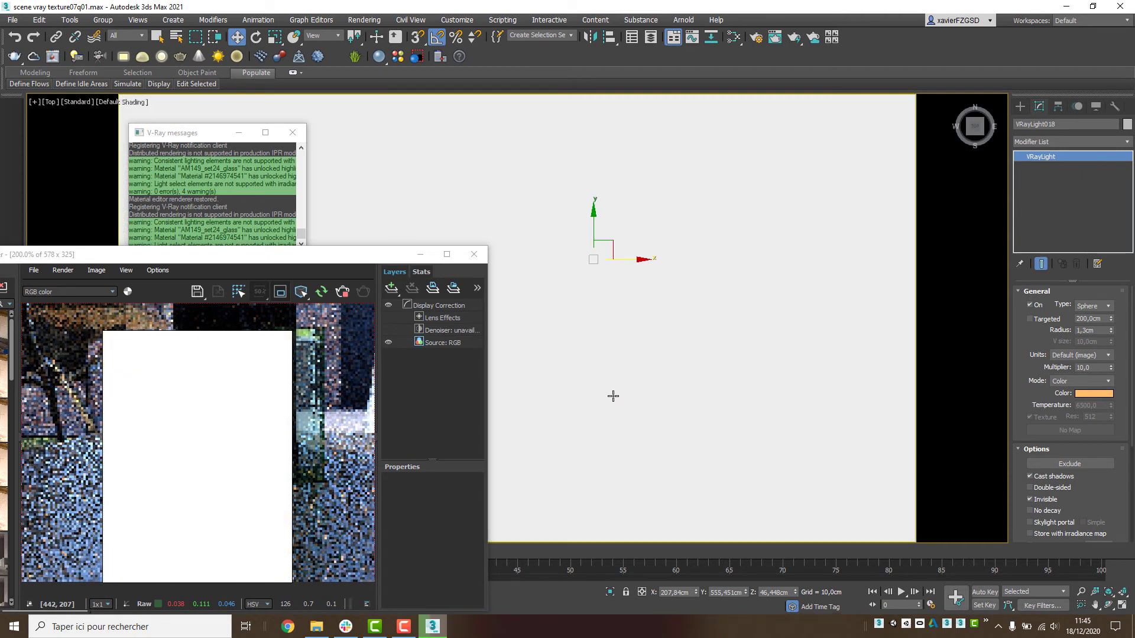
pyautogui.press('F3')
pyautogui.scroll(-3, 613, 396)
pyautogui.moveTo(625, 335); pyautogui.dragTo(639, 421)
pyautogui.press('c')
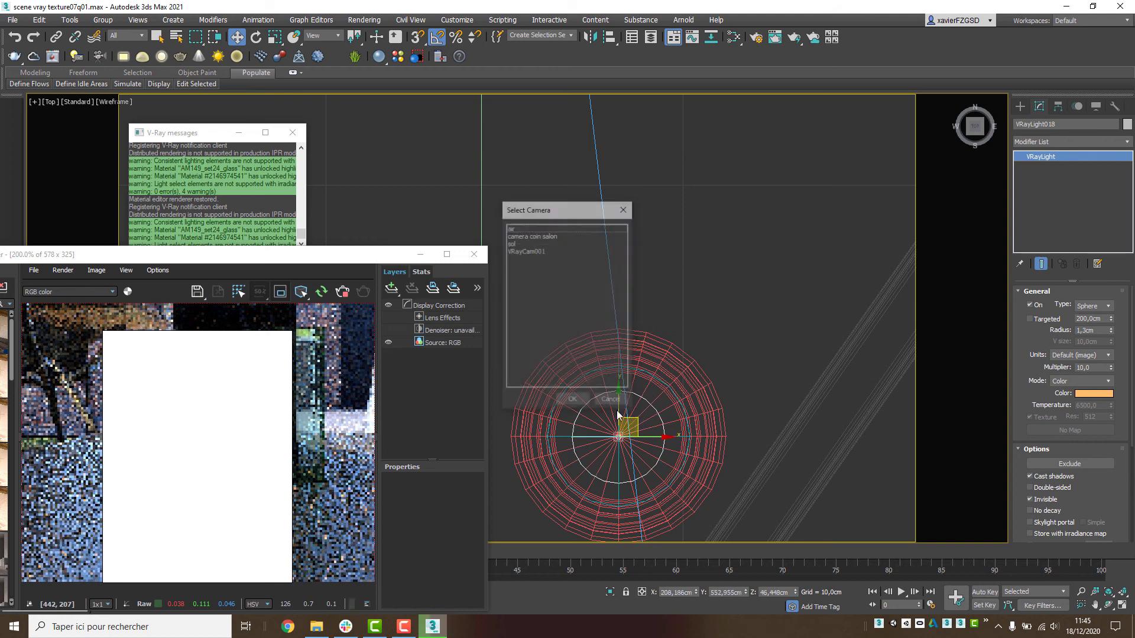
pyautogui.doubleClick(542, 251)
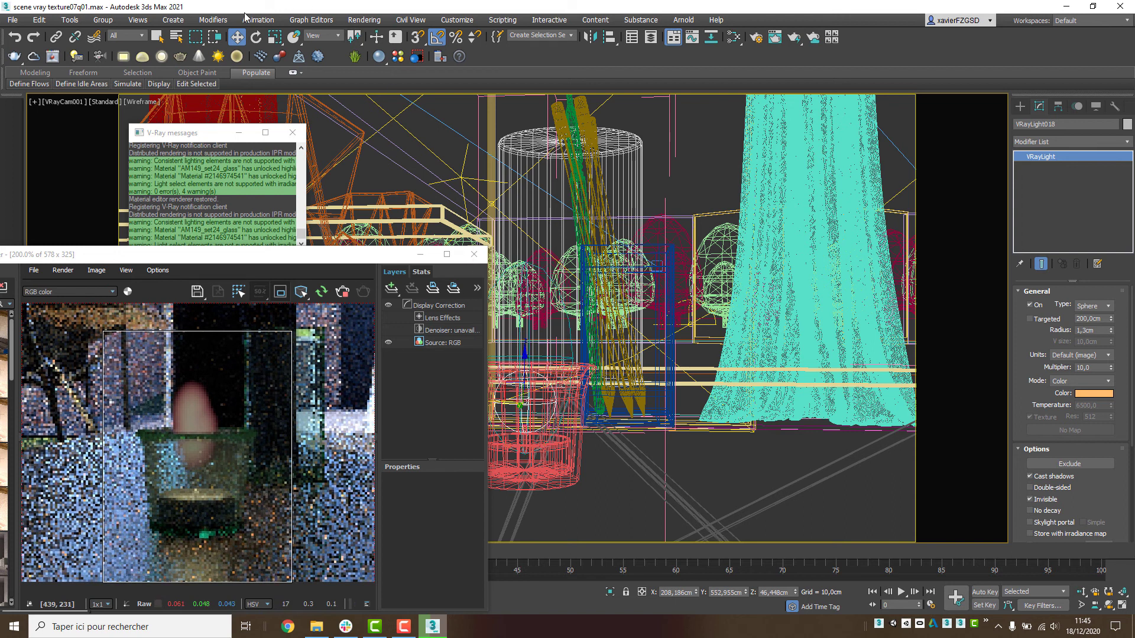
# Step: Open the environment settings and bring up the parameters of the Fire Effect in the atmosphere list
pyautogui.click(364, 20)
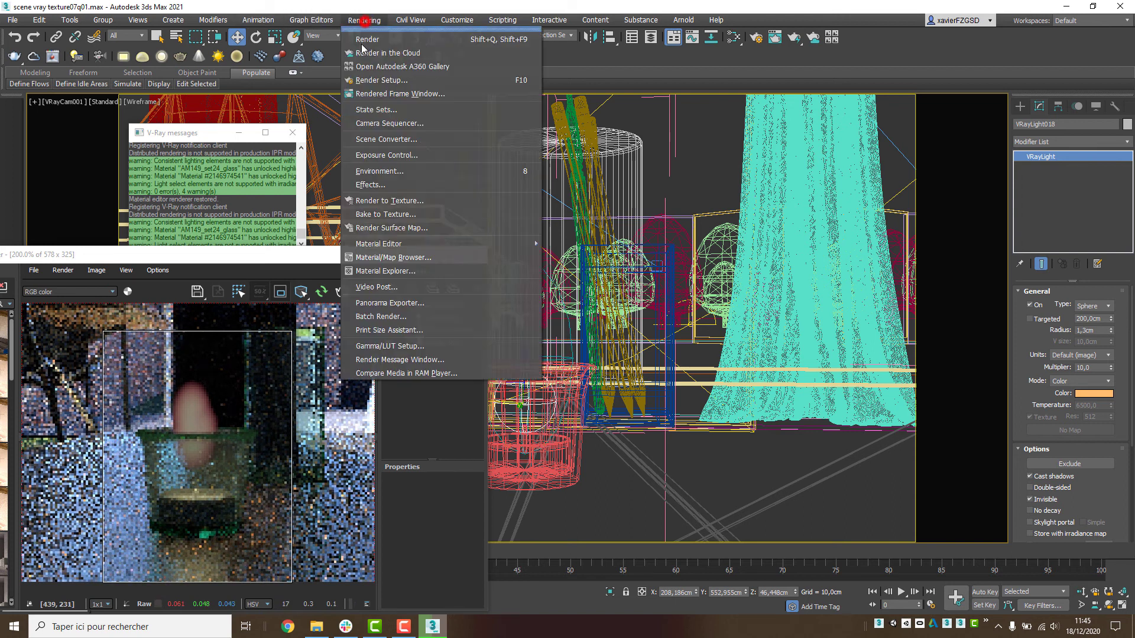
pyautogui.click(405, 189)
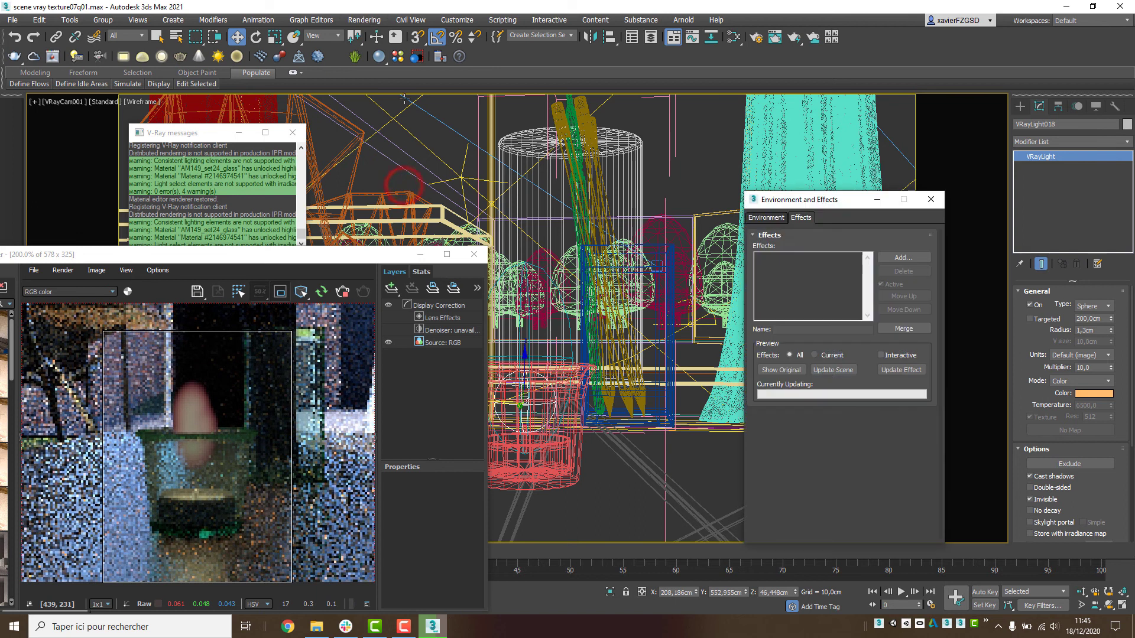
pyautogui.click(766, 217)
pyautogui.moveTo(832, 395); pyautogui.dragTo(865, 128)
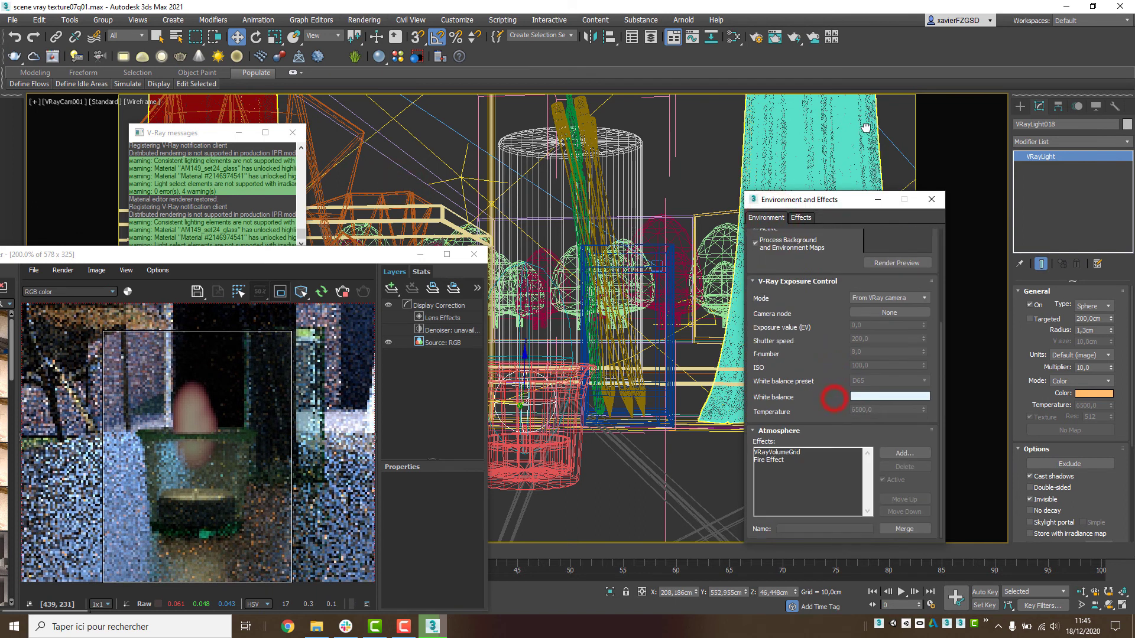
pyautogui.click(786, 460)
pyautogui.moveTo(832, 407); pyautogui.dragTo(851, 146)
# Step: Try Fire Effect densities of 500, 1000, 600 and 300, and settle on 600
pyautogui.write('500')
pyautogui.press('Return')
pyautogui.write('1000')
pyautogui.press('Return')
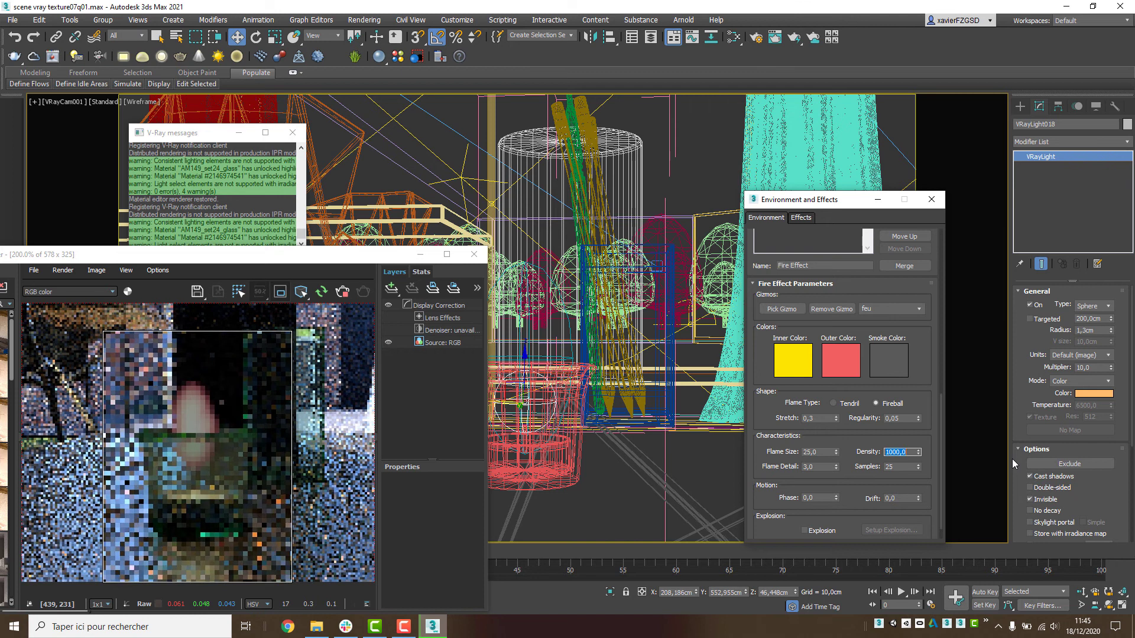
pyautogui.write('500')
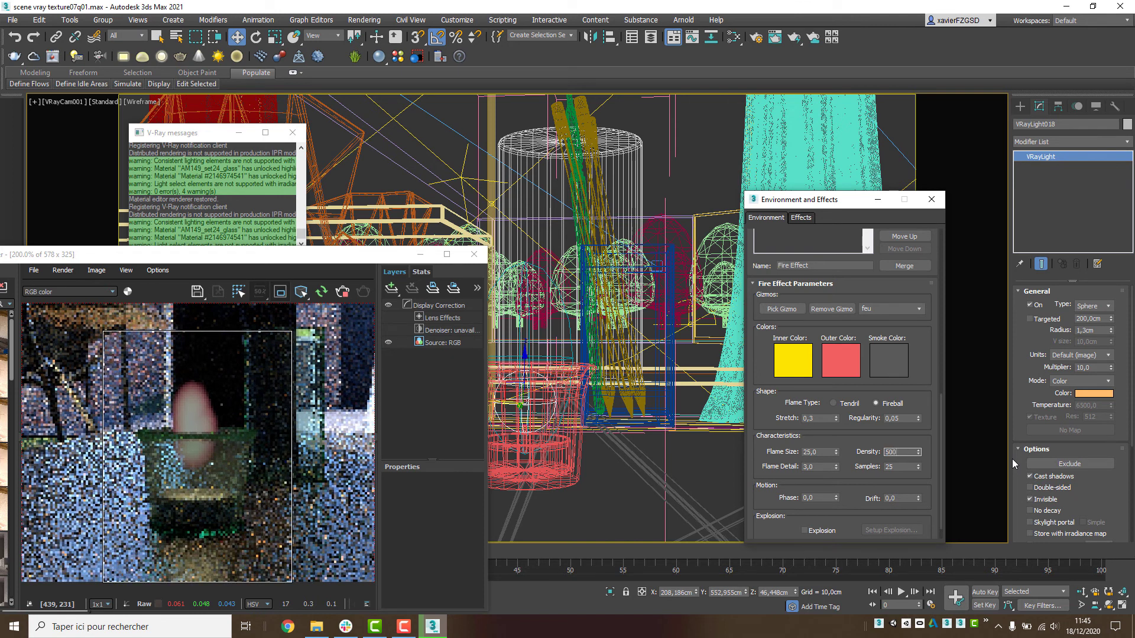
pyautogui.press('Return')
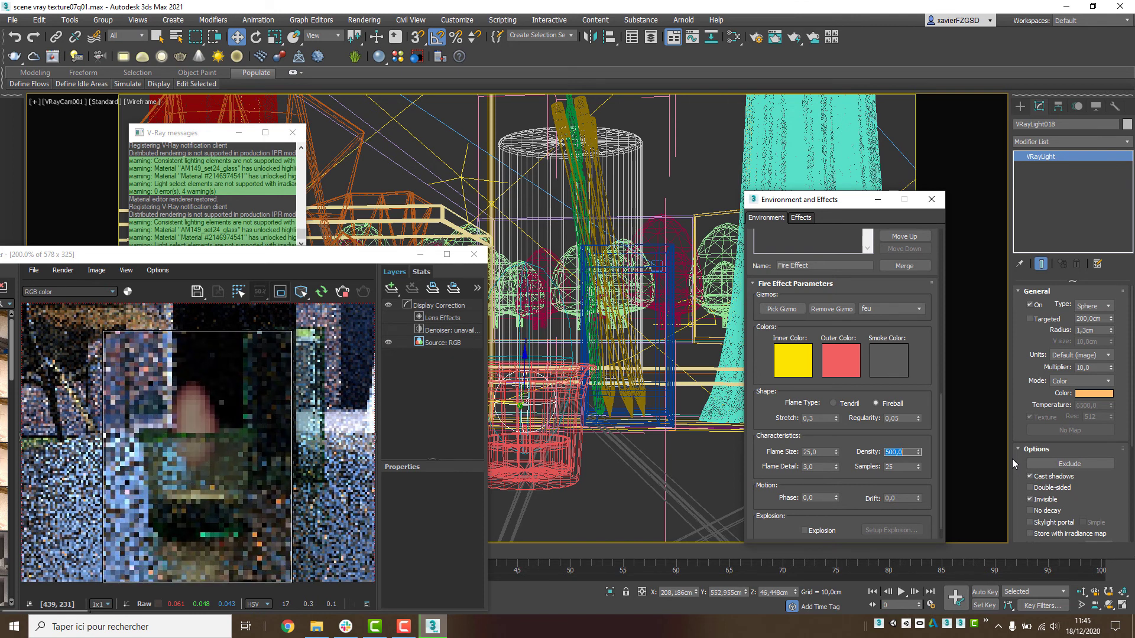
pyautogui.write('600')
pyautogui.press('Return')
pyautogui.write('300')
pyautogui.press('Return')
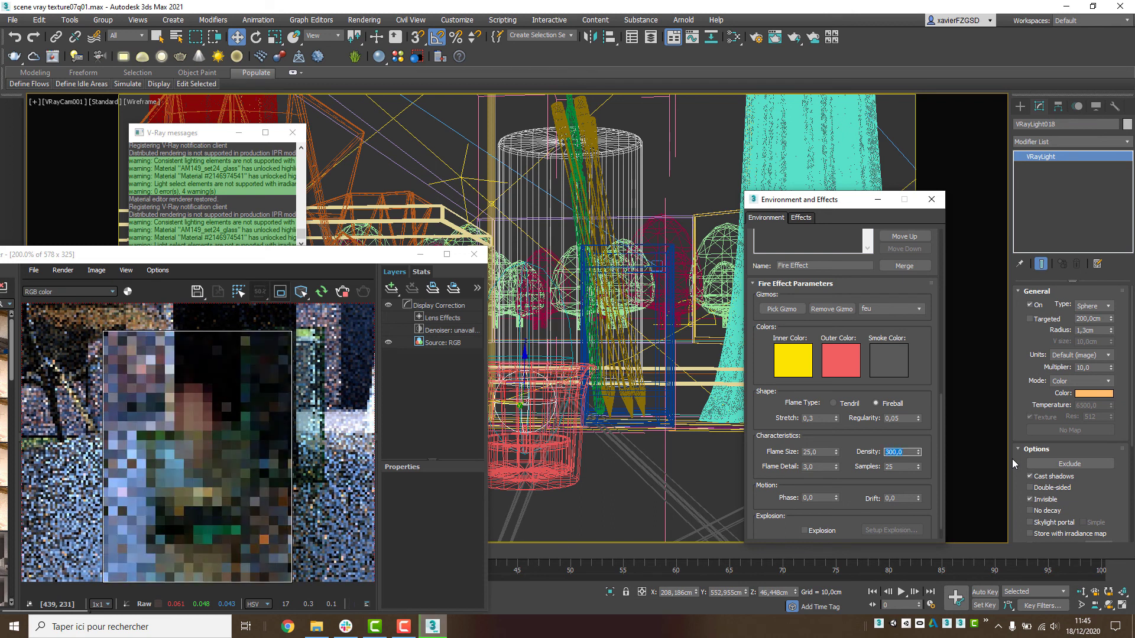
pyautogui.write('60')
pyautogui.press('Return')
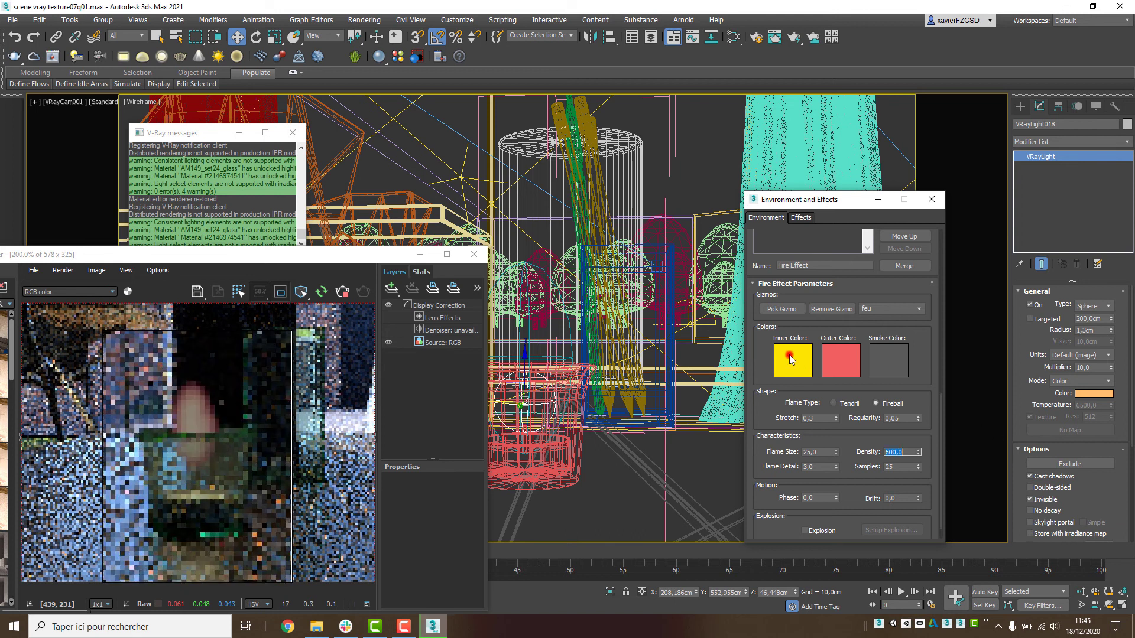
# Step: Shift the fire's inner colour to a more orange yellow and its outer colour to a stronger red of about red 225, green 17, blue 17
pyautogui.click(791, 359)
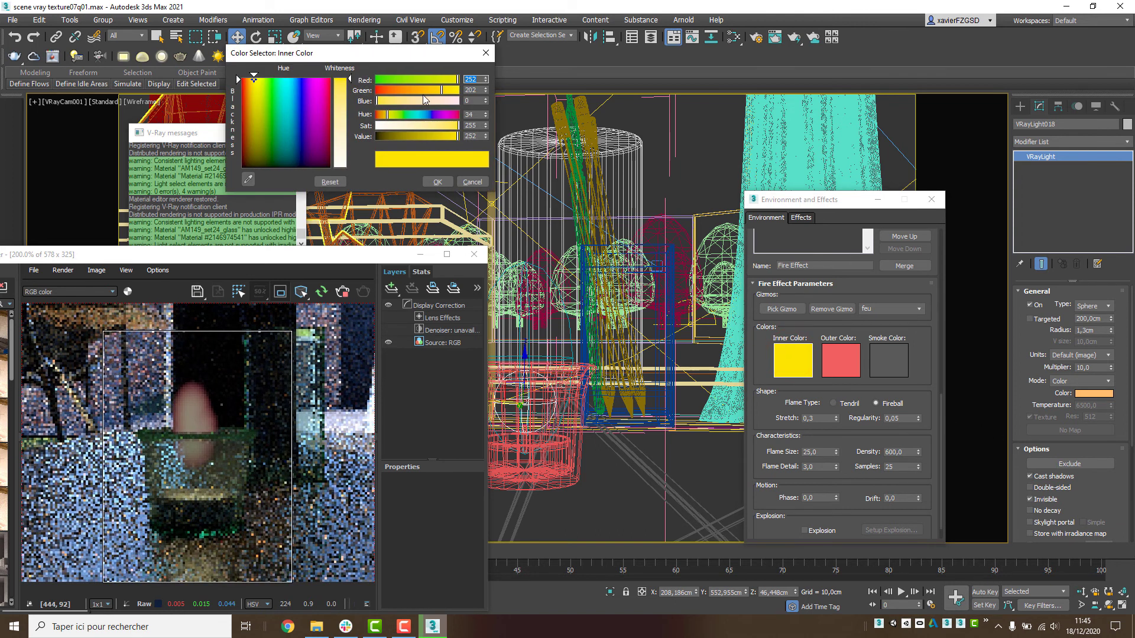
pyautogui.moveTo(441, 90); pyautogui.dragTo(436, 90)
pyautogui.click(438, 181)
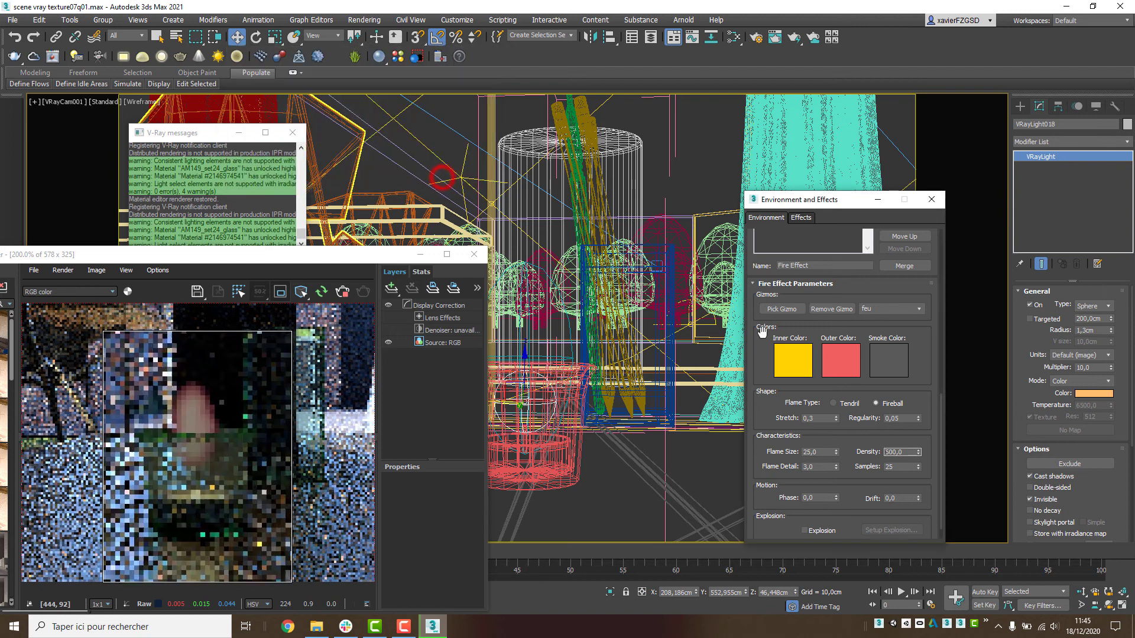
pyautogui.click(848, 361)
pyautogui.moveTo(443, 126)
pyautogui.mouseDown()
pyautogui.moveTo(457, 140)
pyautogui.moveTo(452, 128)
pyautogui.mouseUp()
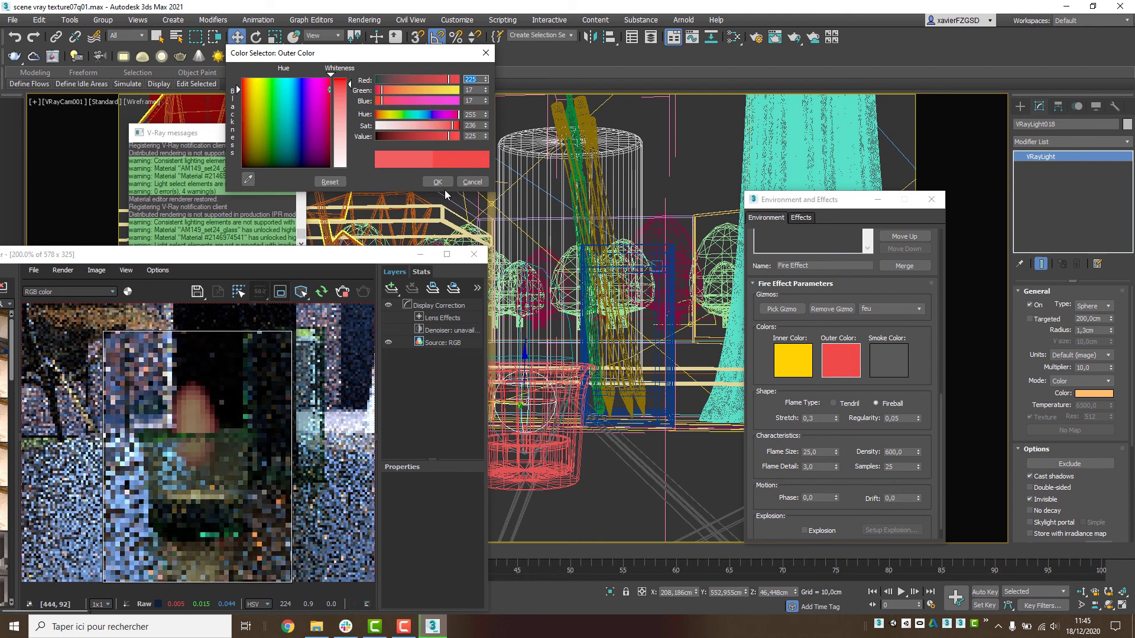
pyautogui.click(437, 182)
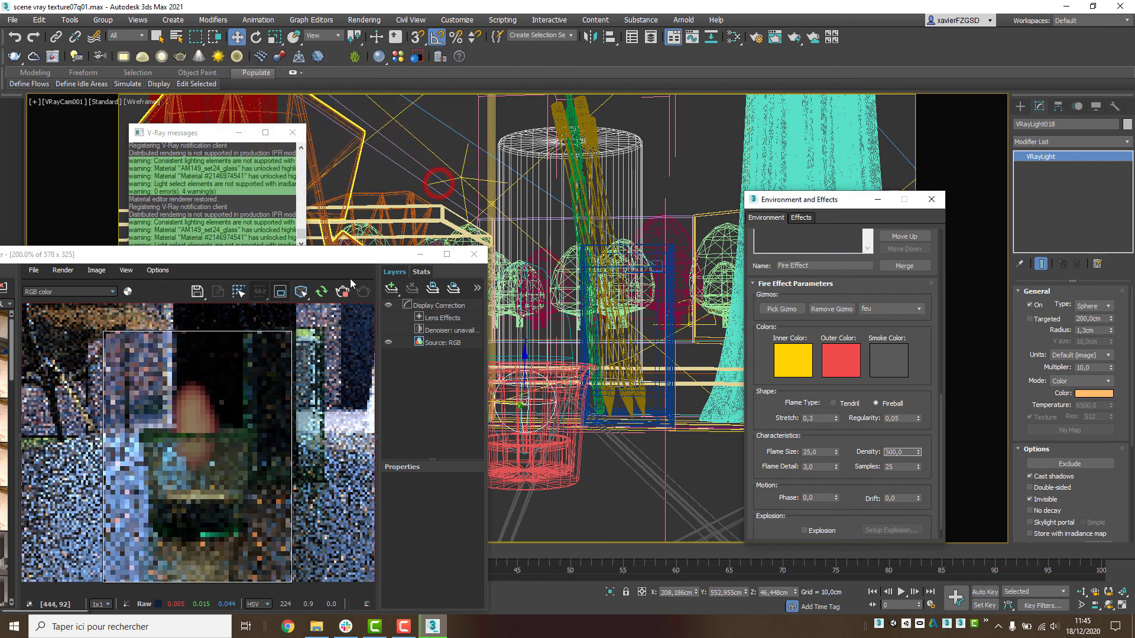
# Step: Lower the saturation of the fire's inner colour to get a slightly paler golden yellow
pyautogui.click(795, 361)
pyautogui.moveTo(458, 126); pyautogui.dragTo(452, 128)
pyautogui.click(437, 181)
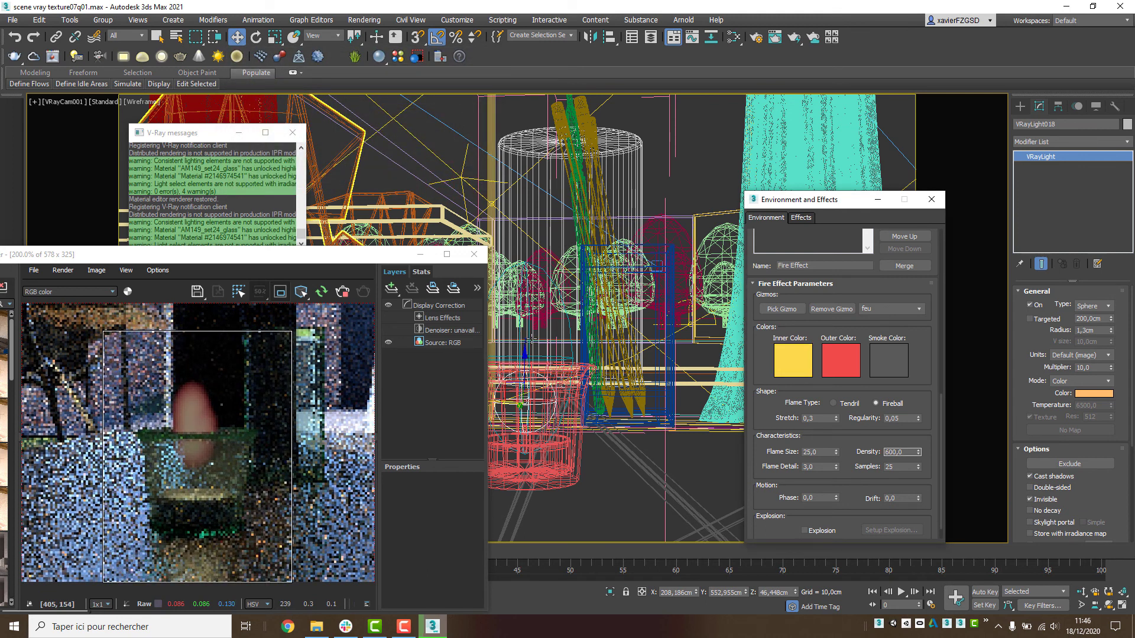
# Step: Lower the feu sphere gizmo to about Z 46,98 cm and scale it to about 40 % in X and 84 % in Z
pyautogui.click(548, 275)
pyautogui.moveTo(524, 319); pyautogui.dragTo(523, 349)
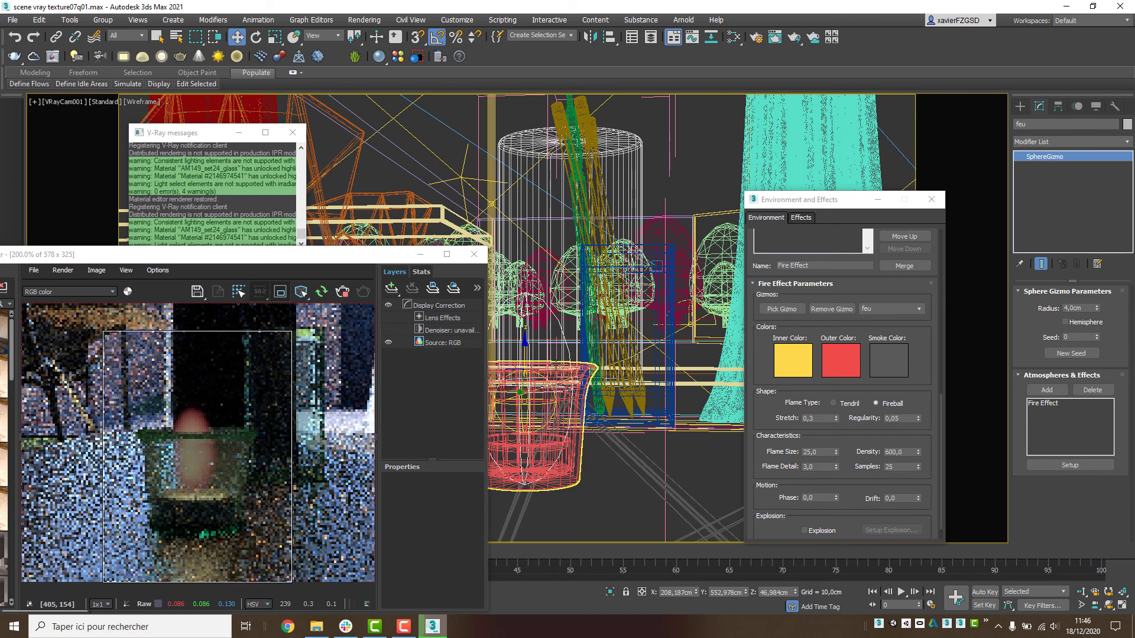
pyautogui.press('r')
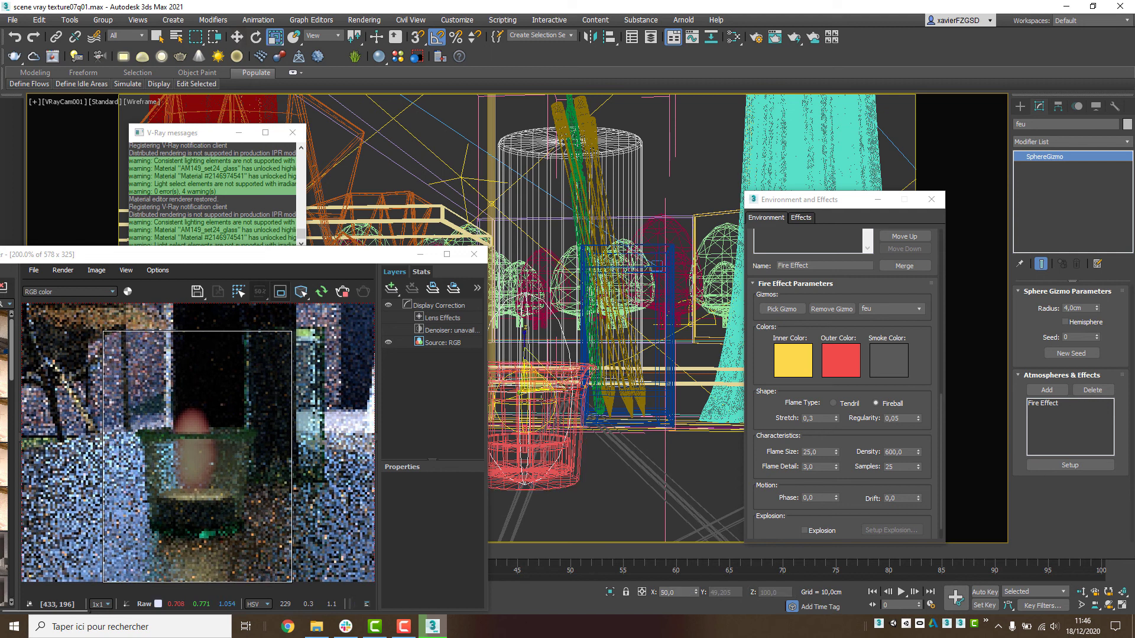
pyautogui.moveTo(578, 390); pyautogui.dragTo(566, 389)
pyautogui.moveTo(526, 333); pyautogui.dragTo(524, 346)
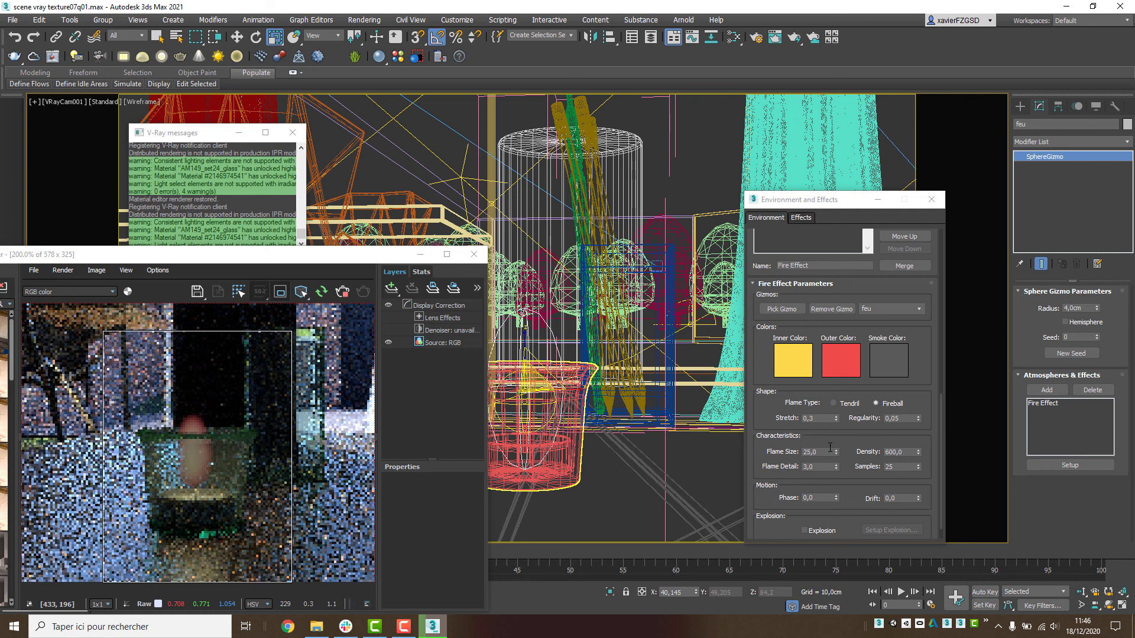
# Step: Close the environment and effects settings and the V-Ray frame buffer
pyautogui.moveTo(813, 438); pyautogui.dragTo(812, 405)
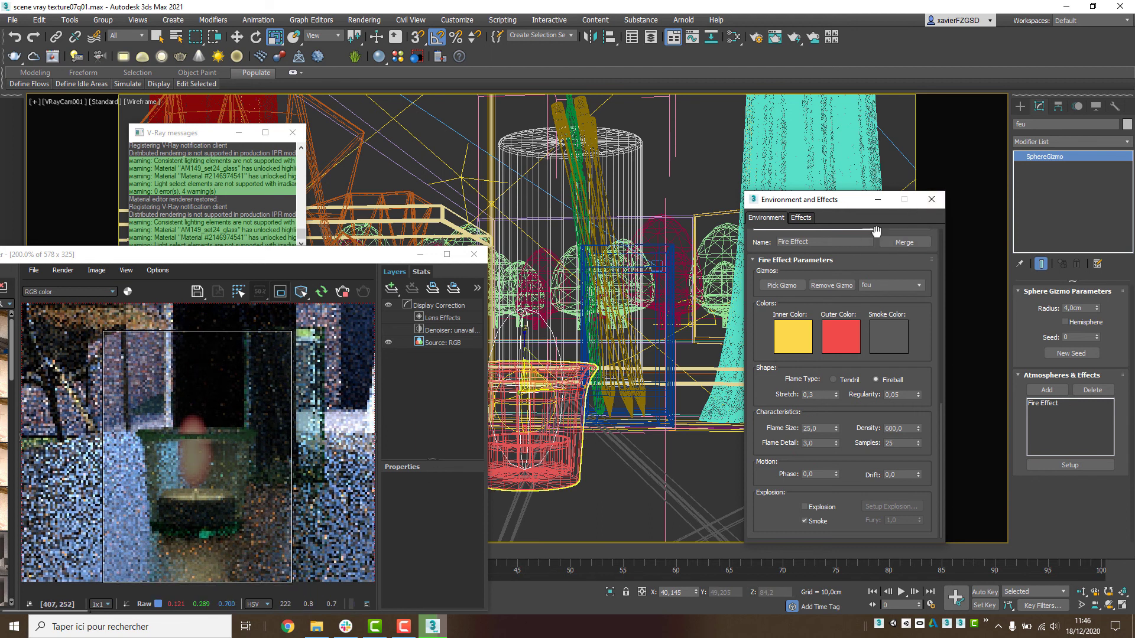
pyautogui.click(932, 199)
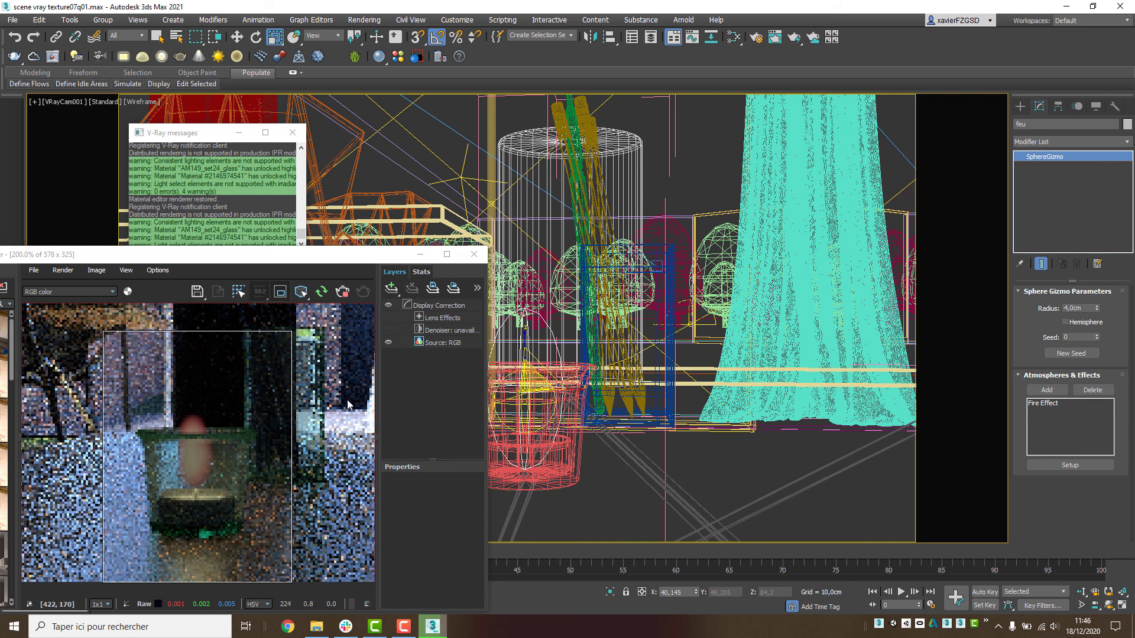
pyautogui.click(466, 256)
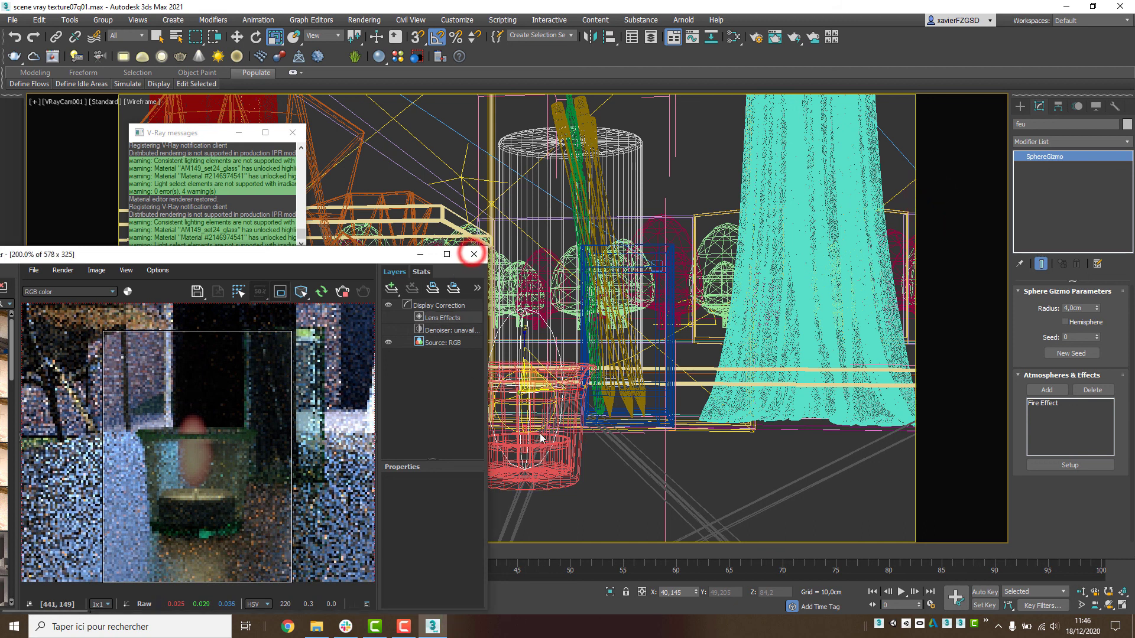
# Step: Attach the feu sphere gizmo to the bougie group
pyautogui.click(517, 418)
pyautogui.click(539, 470)
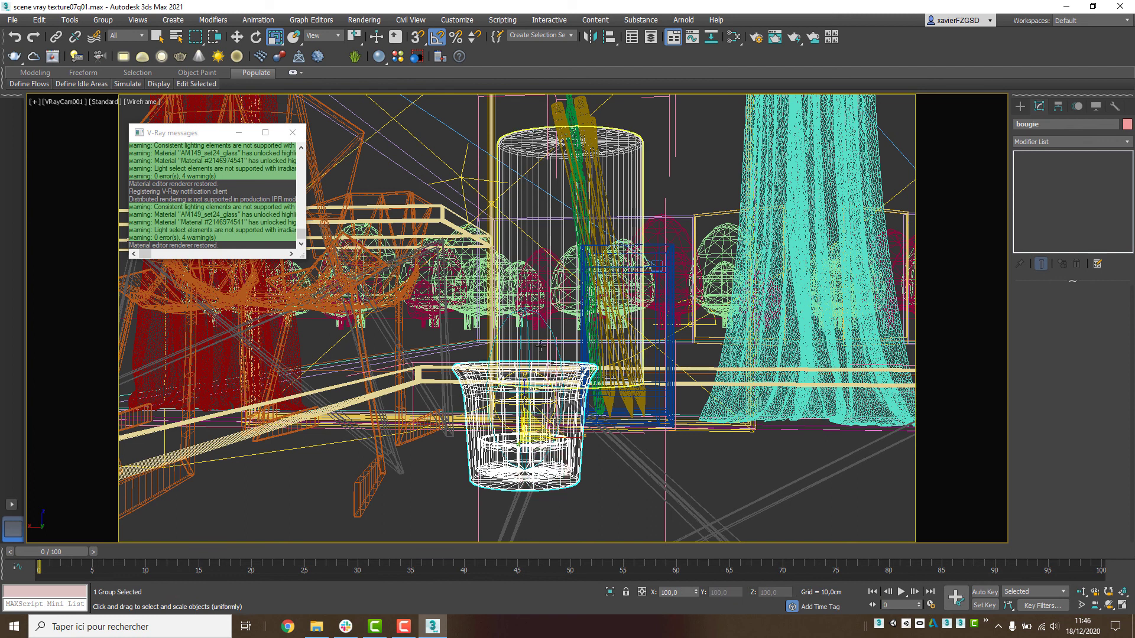
pyautogui.click(557, 335)
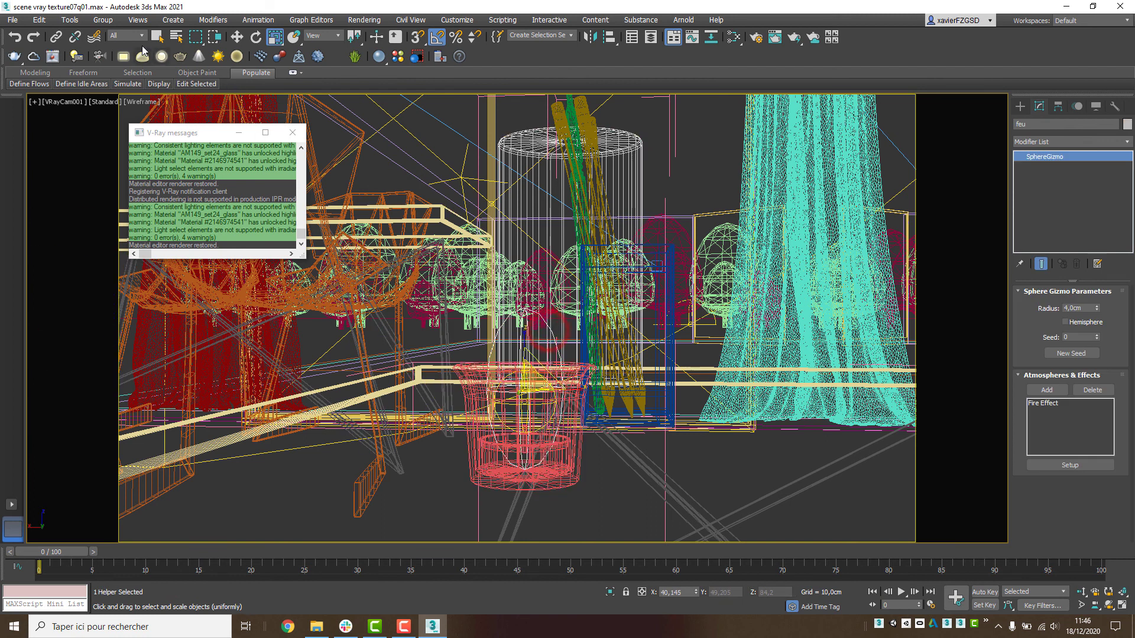
pyautogui.click(102, 21)
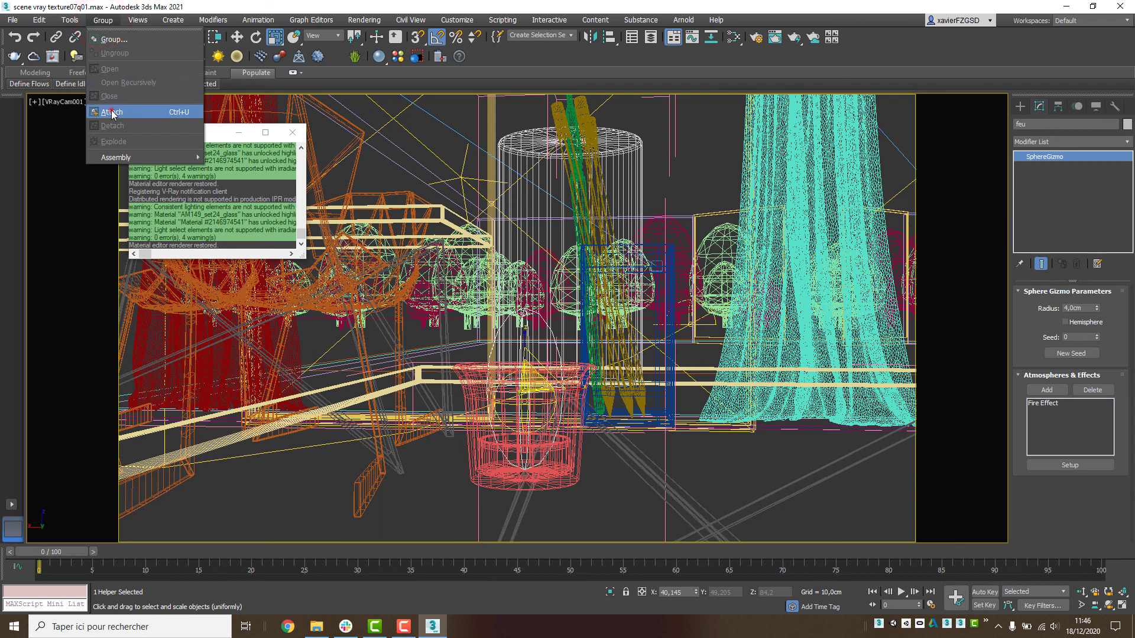
pyautogui.click(105, 112)
pyautogui.click(551, 366)
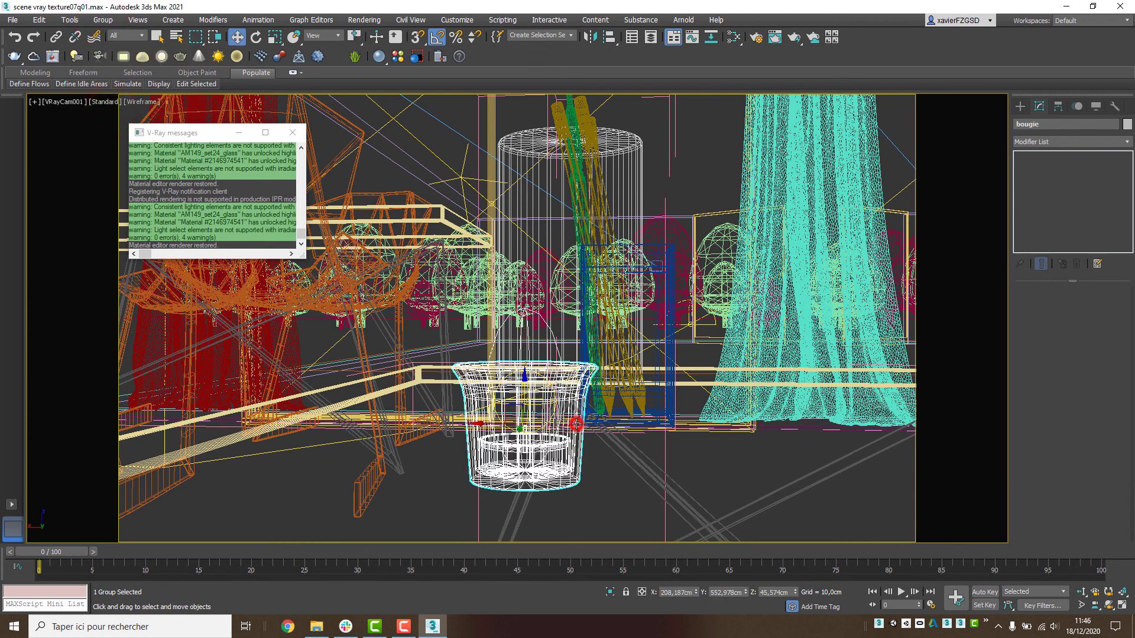
# Step: Attach the sphere light VRayLight018 to the bougie group
pyautogui.click(550, 400)
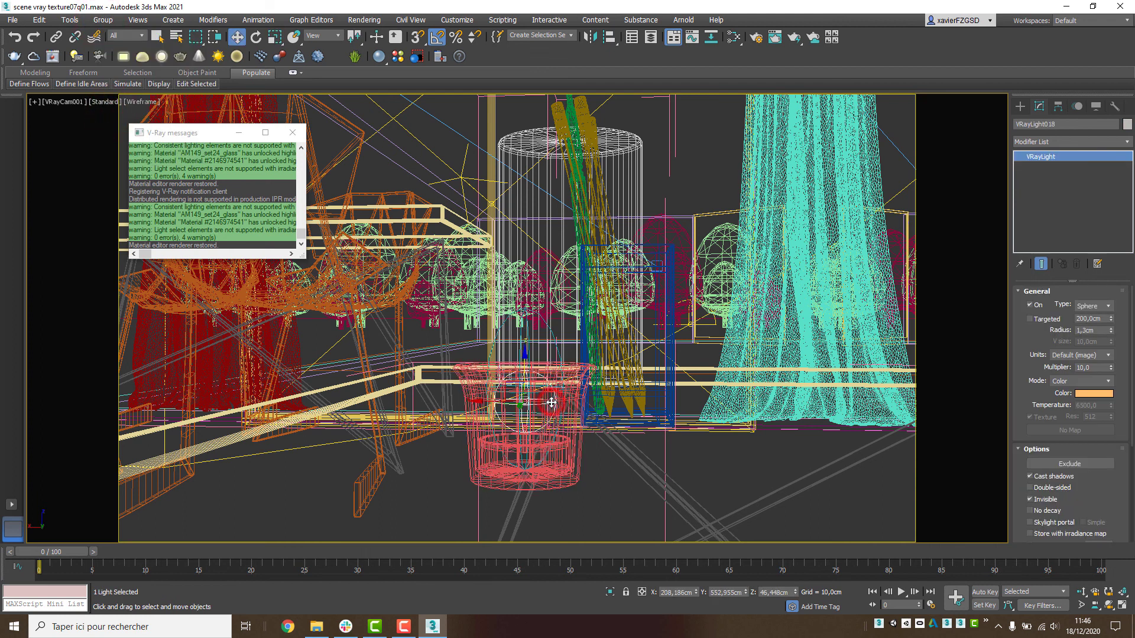
pyautogui.click(74, 20)
pyautogui.moveTo(102, 21)
pyautogui.click(112, 112)
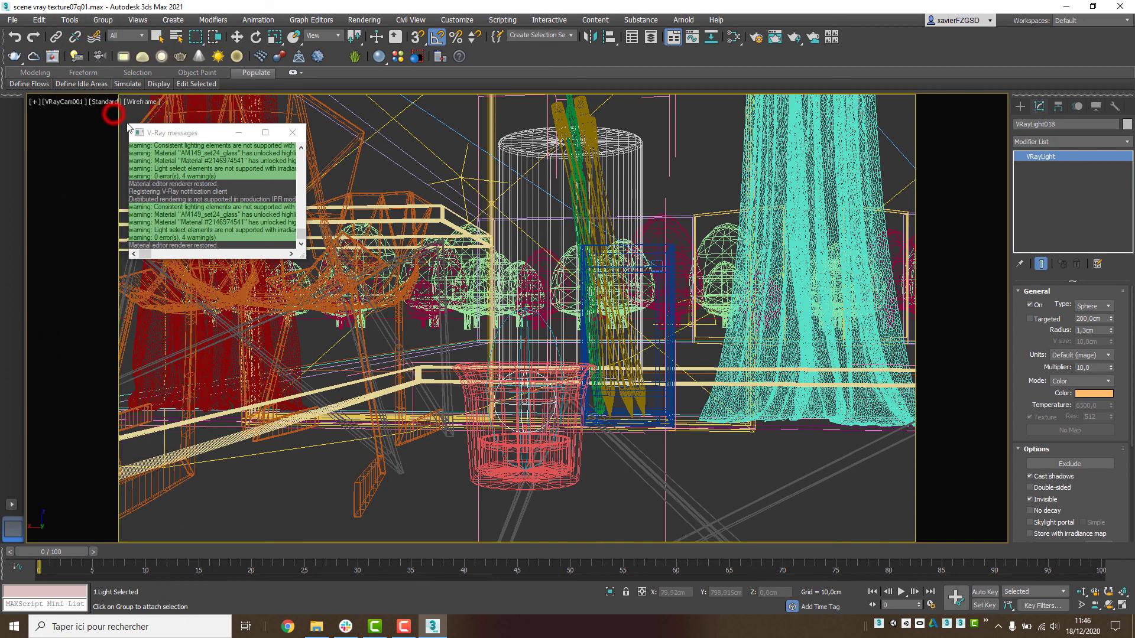
pyautogui.click(564, 447)
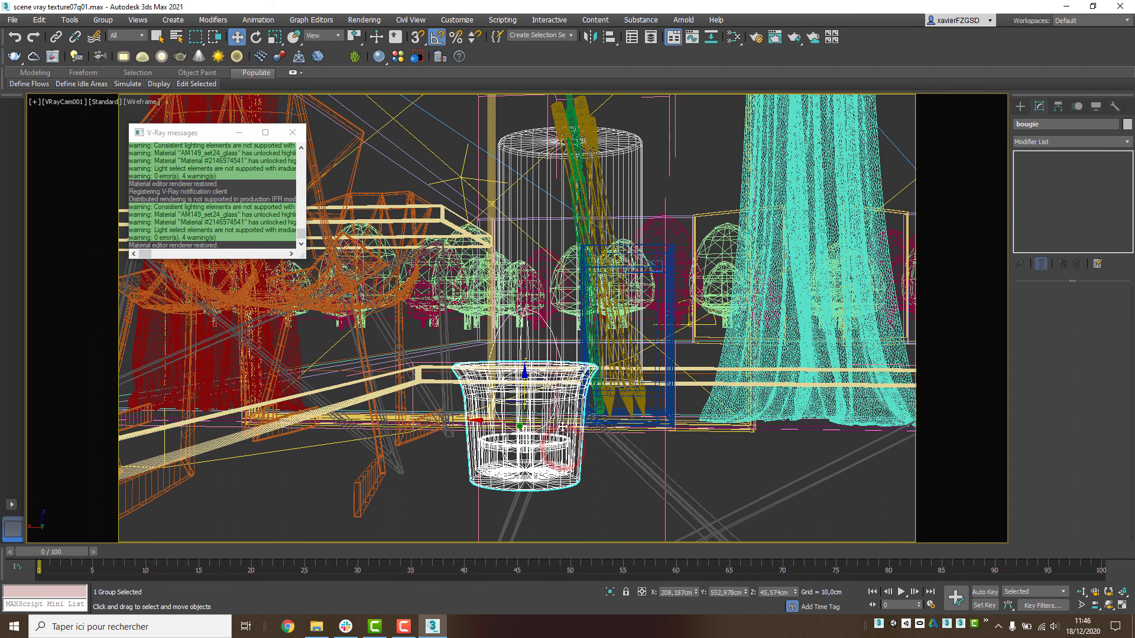
# Step: In the wireframe top view, copy the bougie group along negative Y next to the original, and move both candles together along positive Y
pyautogui.press('t')
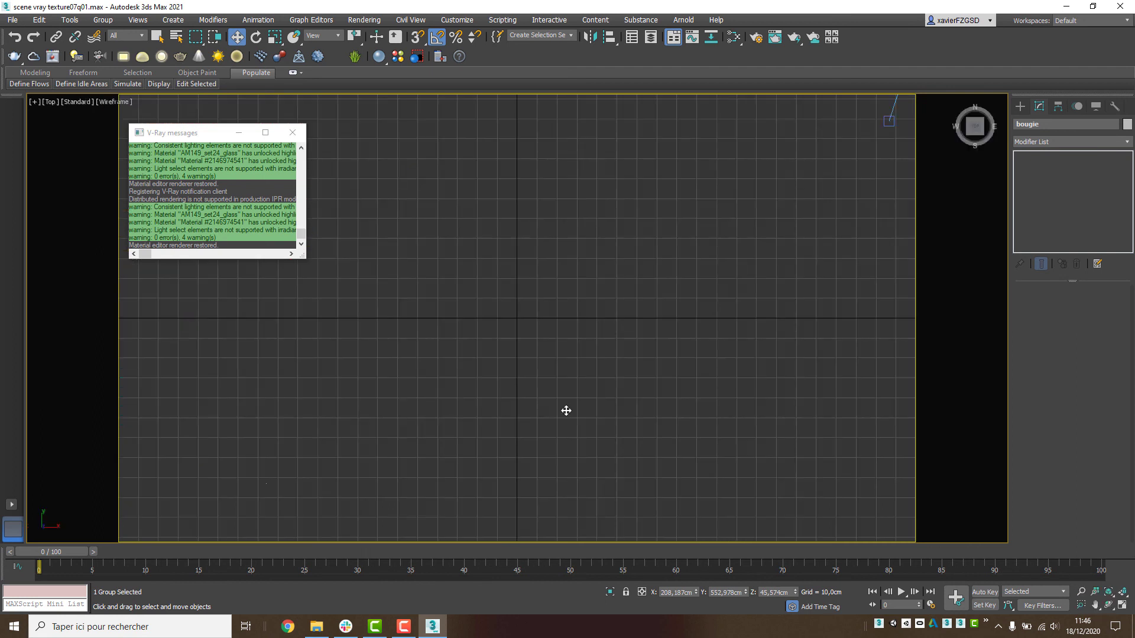
pyautogui.press('F3')
pyautogui.press('z')
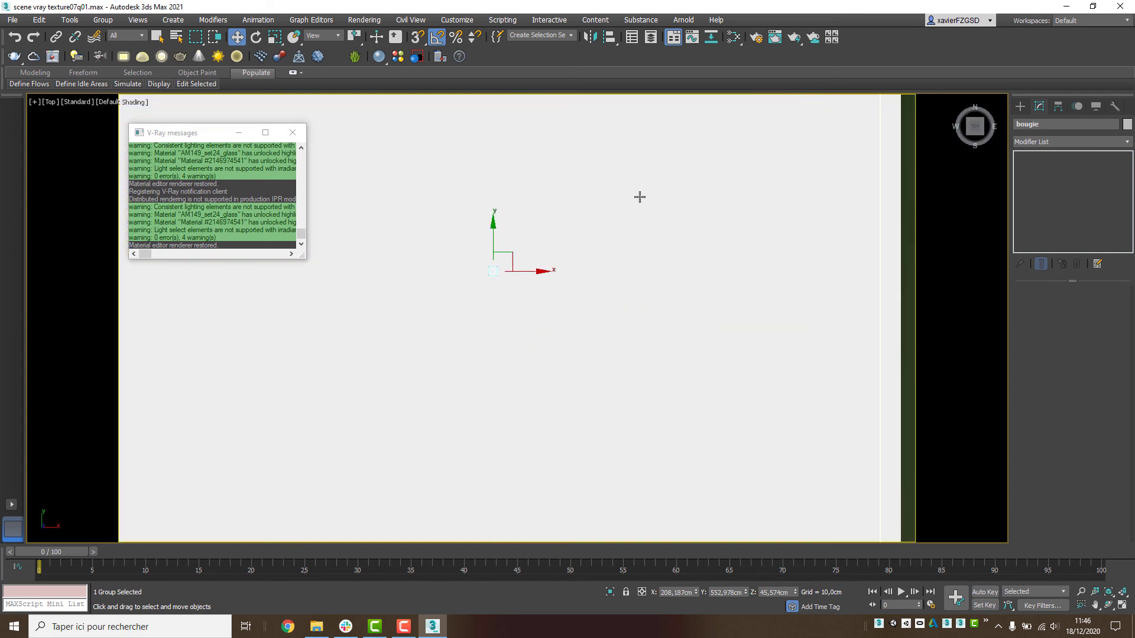
pyautogui.press('F3')
pyautogui.scroll(8, 494, 260)
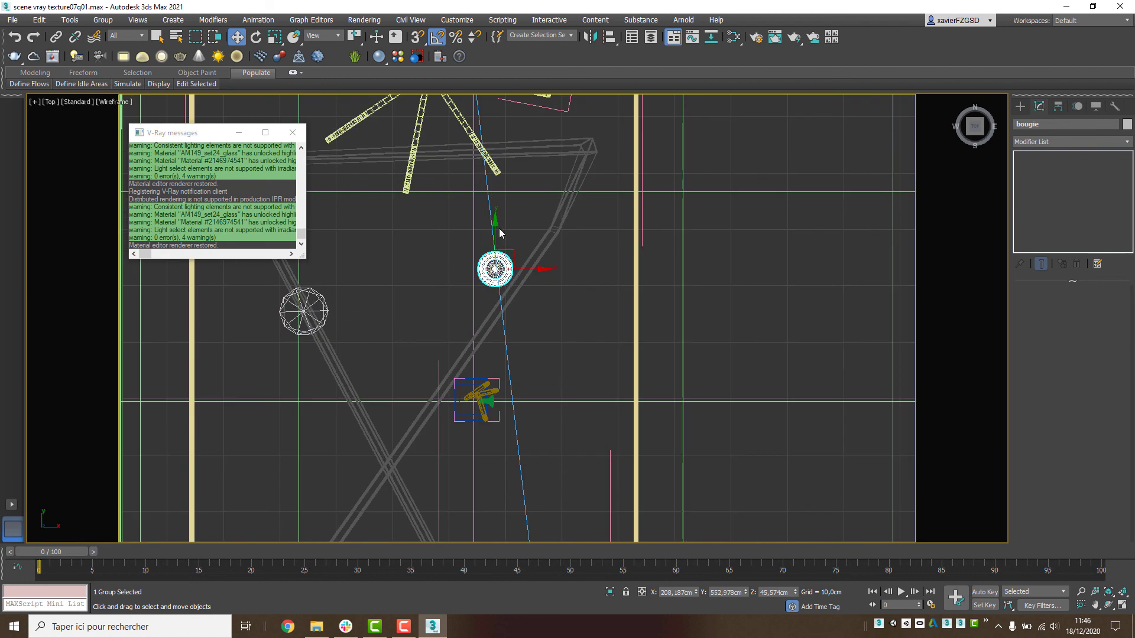
pyautogui.keyDown('shift'); pyautogui.moveTo(496, 231); pyautogui.dragTo(502, 308); pyautogui.keyUp('shift')
pyautogui.click(524, 288)
pyautogui.click(565, 363)
pyautogui.keyDown('ctrl'); pyautogui.click(491, 270); pyautogui.keyUp('ctrl')
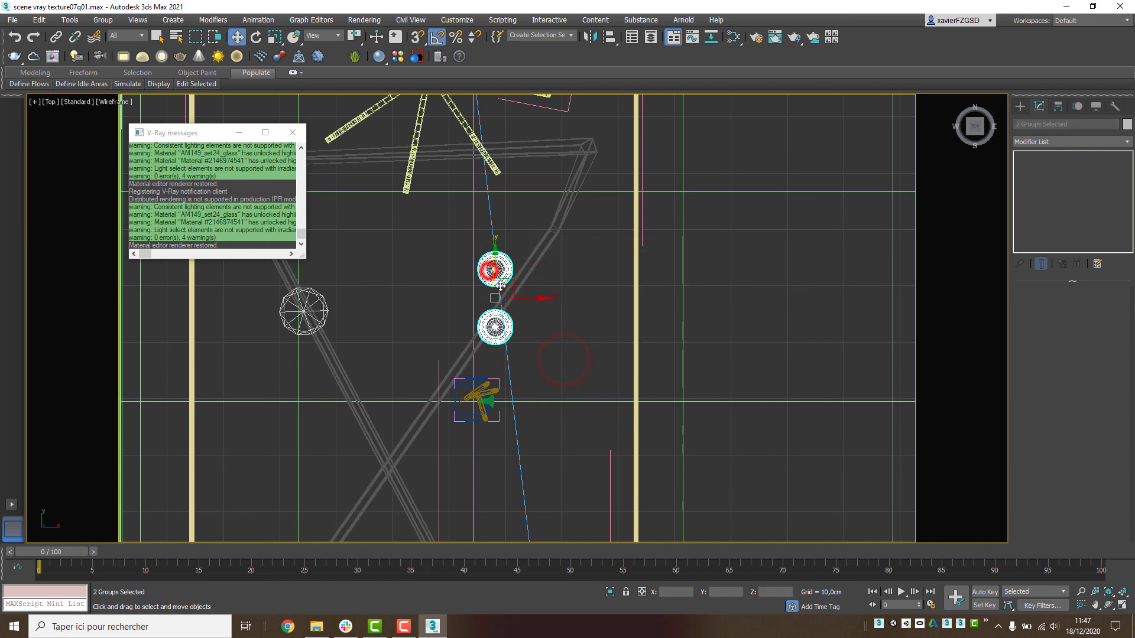
pyautogui.moveTo(494, 260); pyautogui.dragTo(496, 208)
# Step: Switch to the camera coin salon view and display it with default shading
pyautogui.press('c')
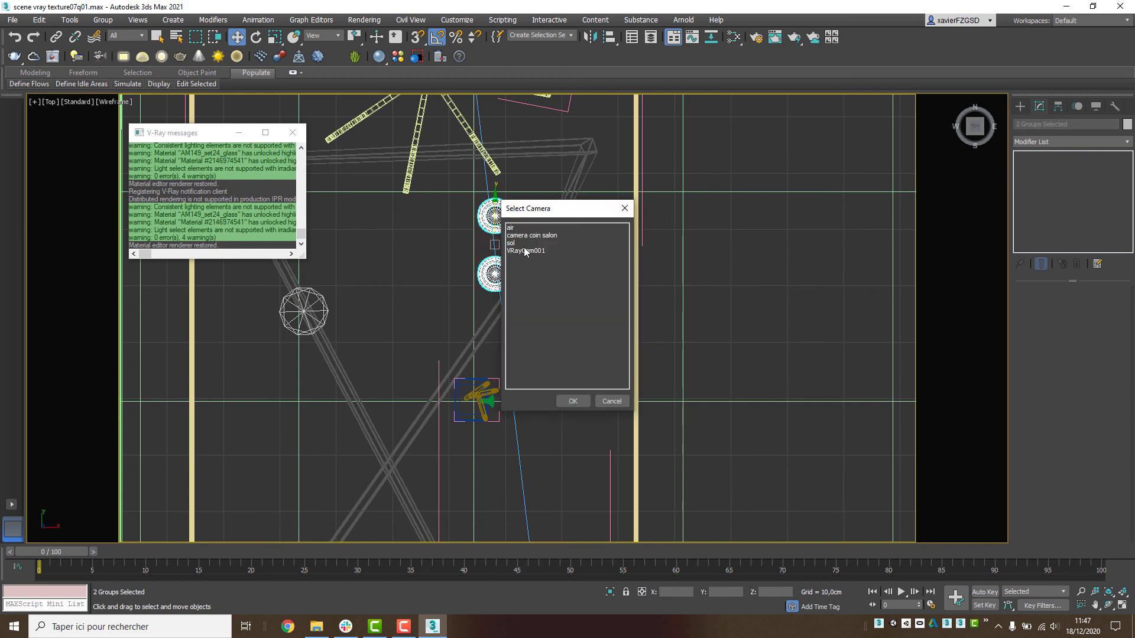
pyautogui.doubleClick(531, 237)
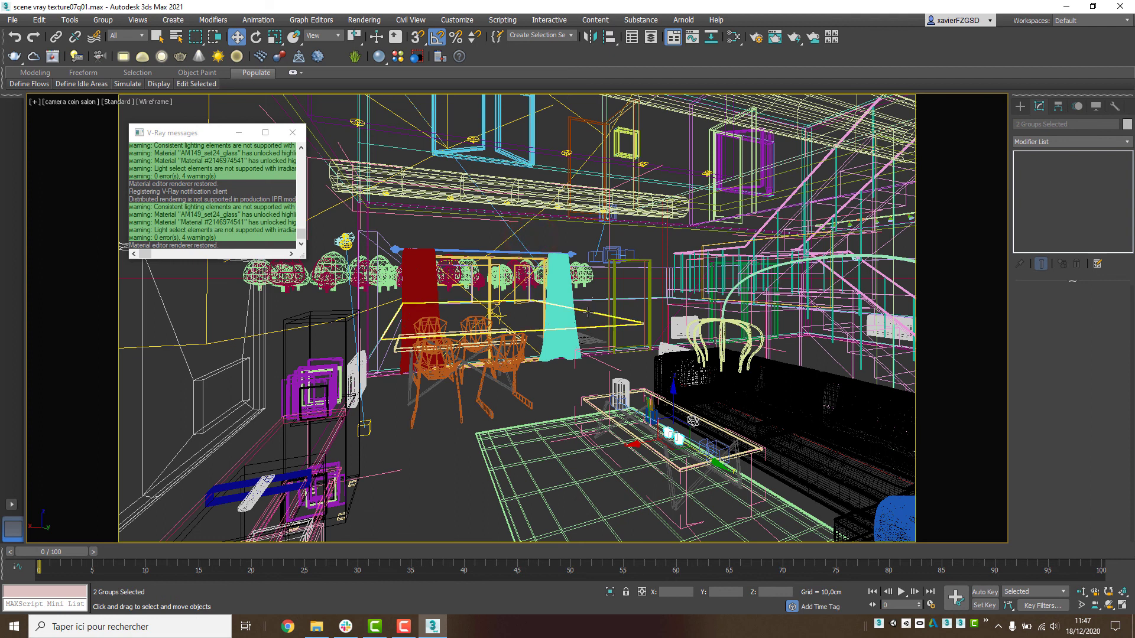
pyautogui.press('F3')
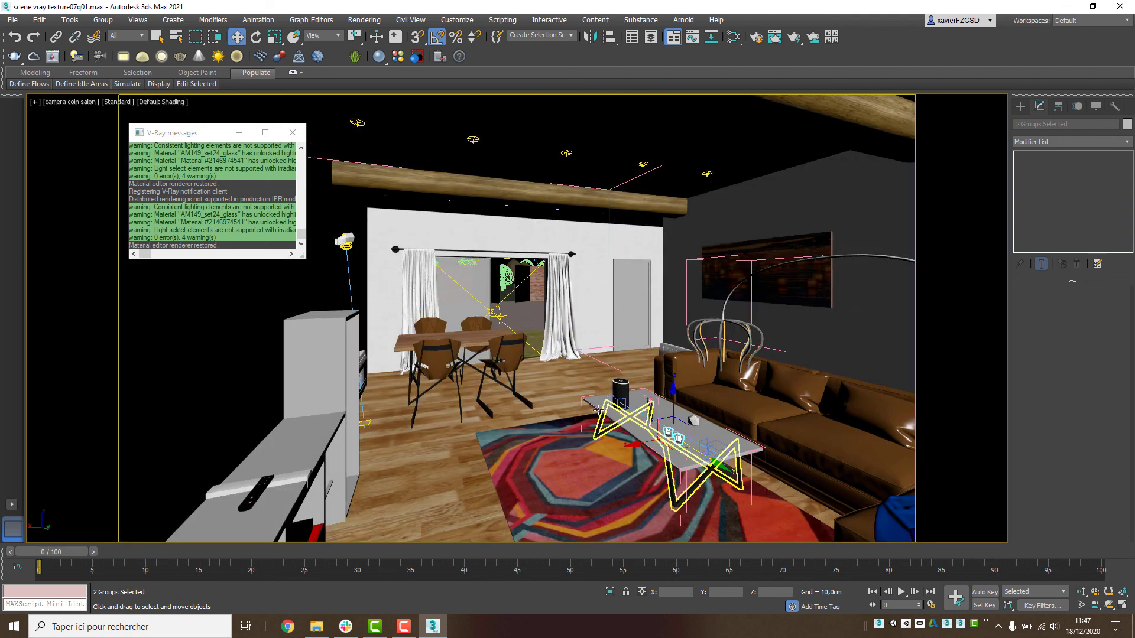